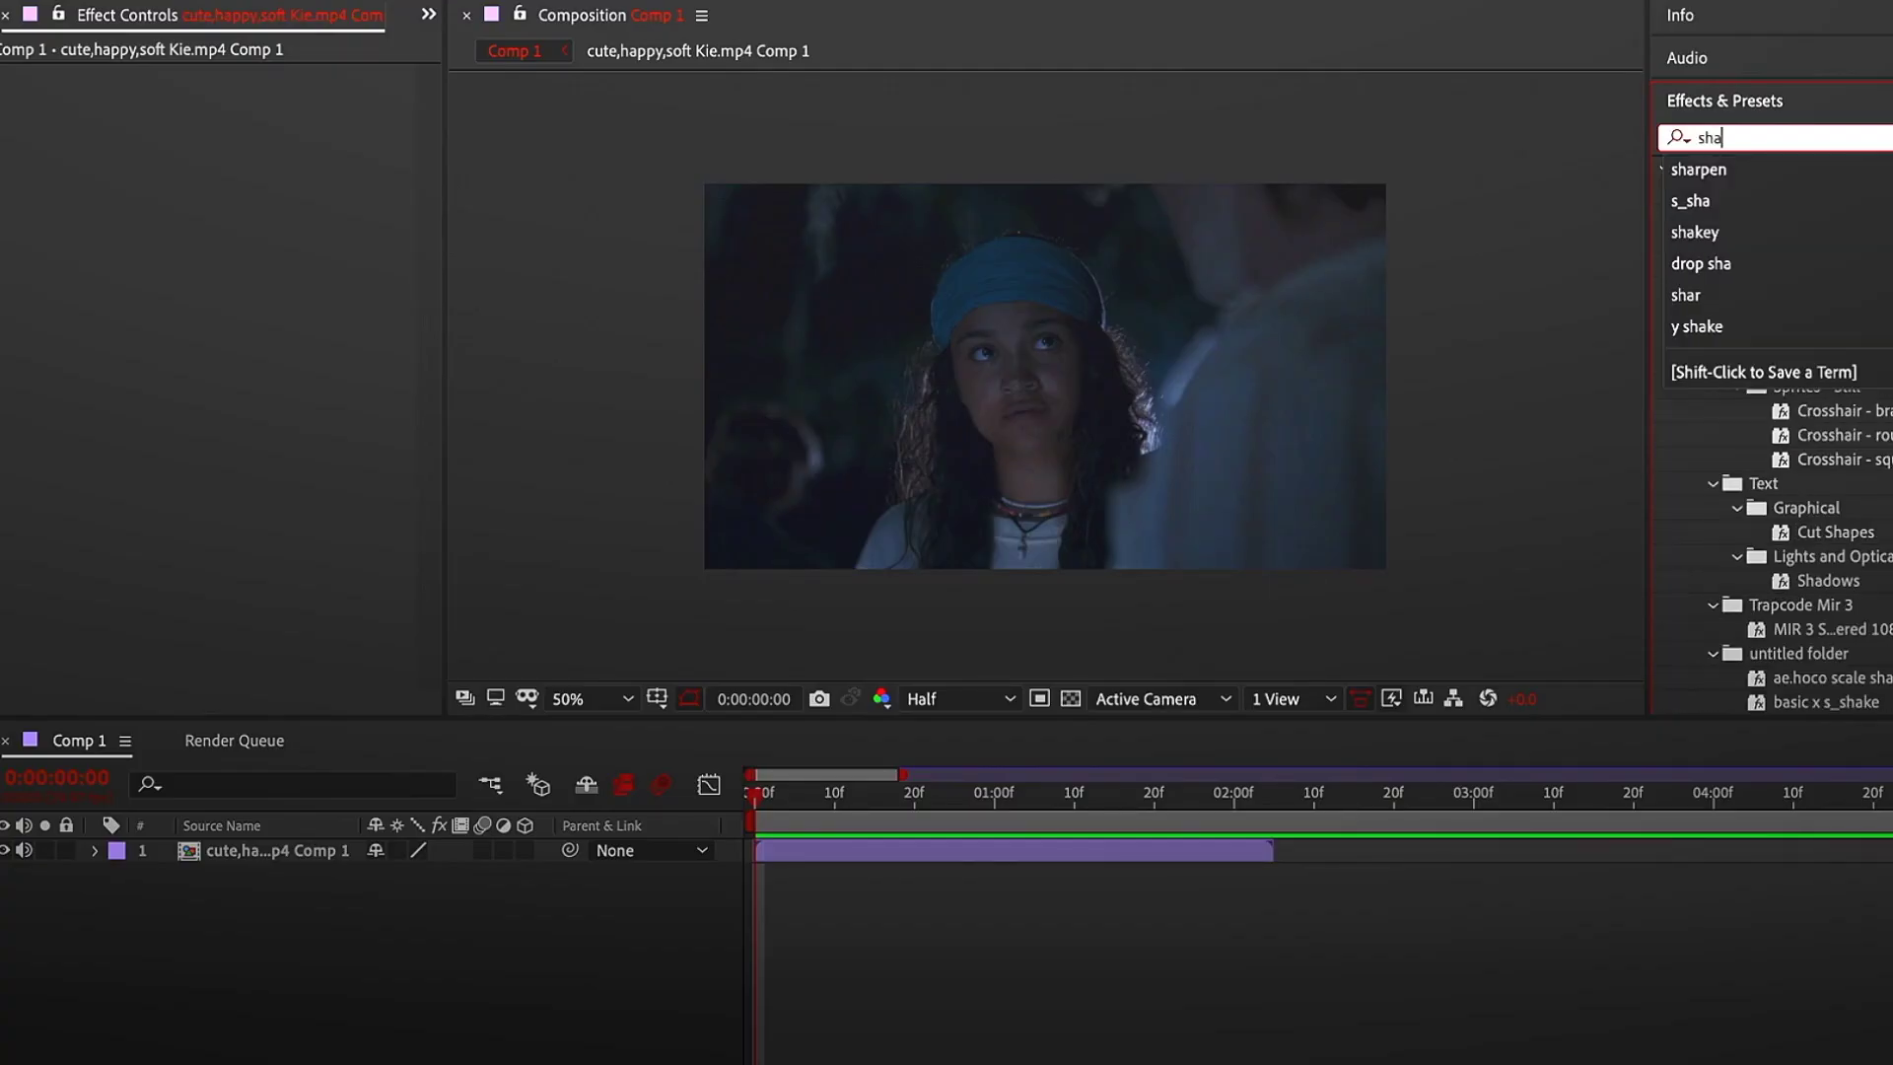
Apply Blur & Sharpen > Sharpen to the clip layer with Sharpen Amount 40
{"action": "type", "text": "n"}
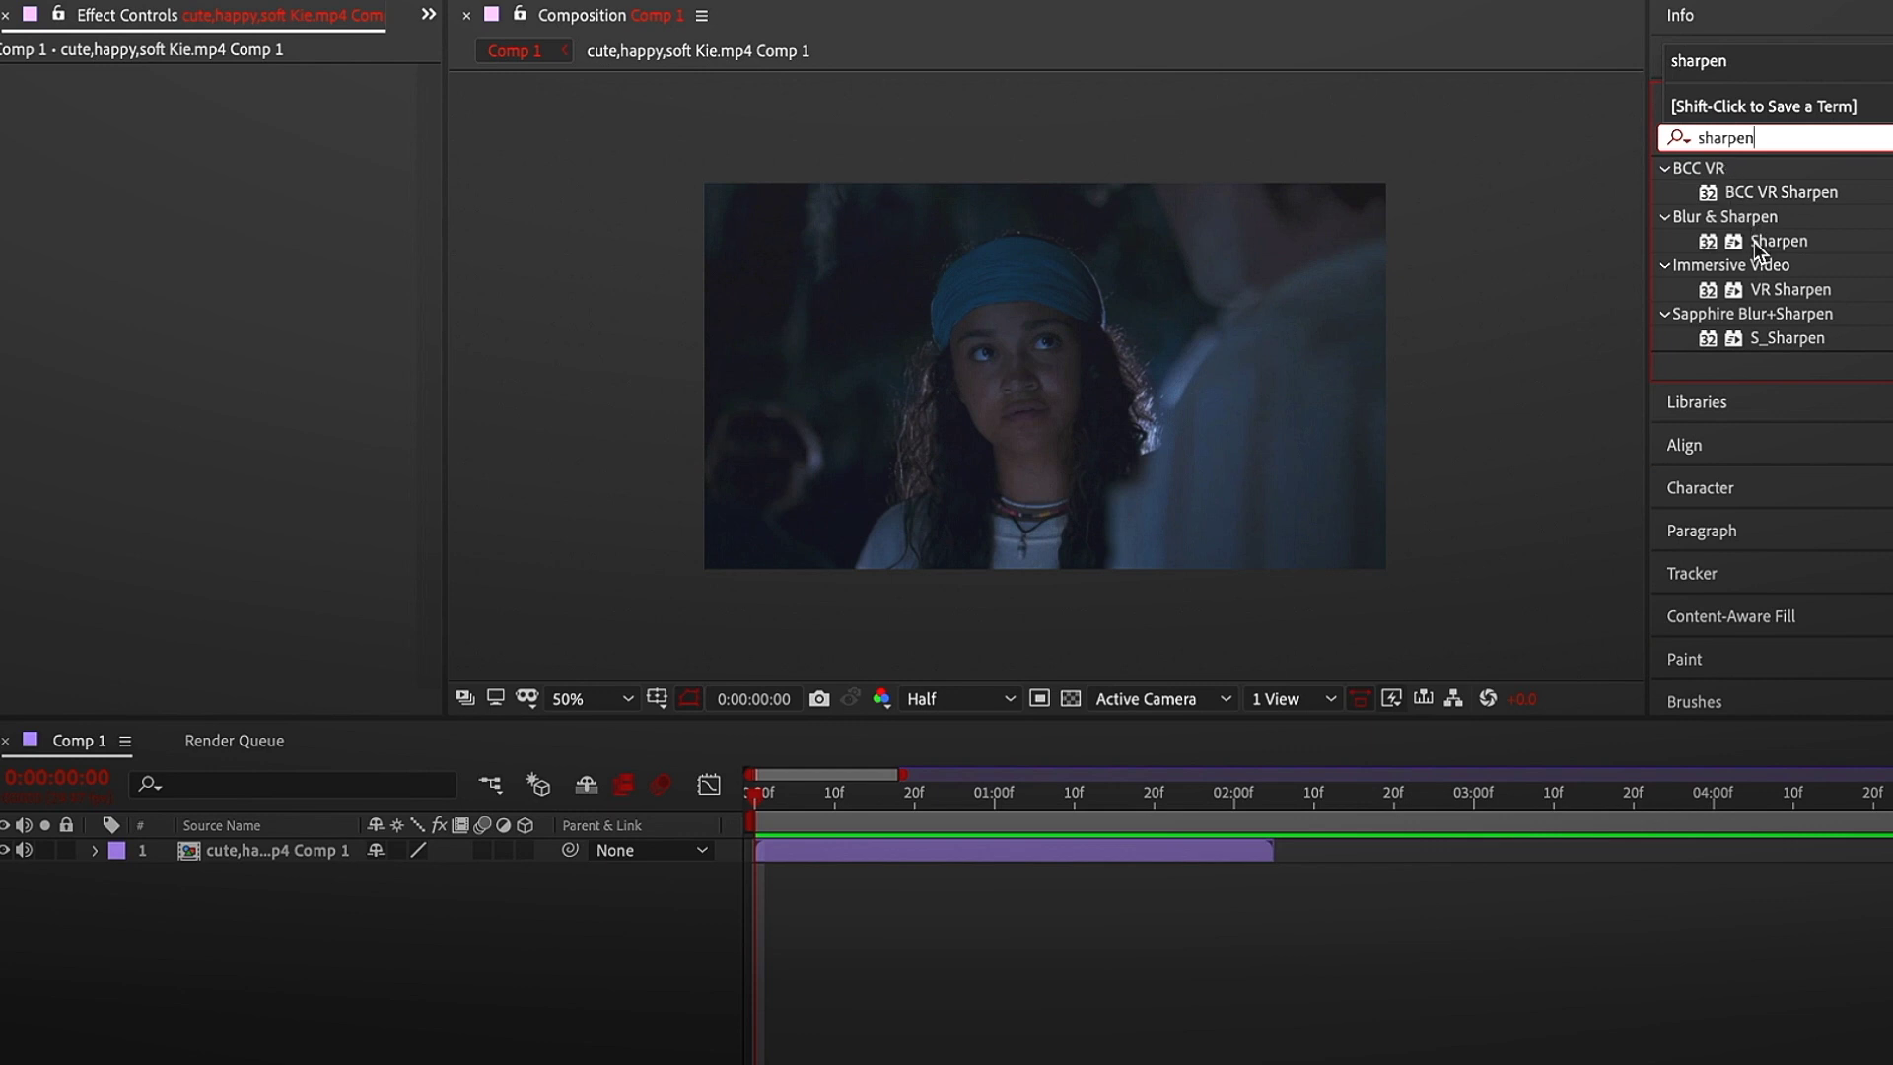
{"action": "left_click_drag", "start_coordinate": [1779, 241], "coordinate": [884, 850]}
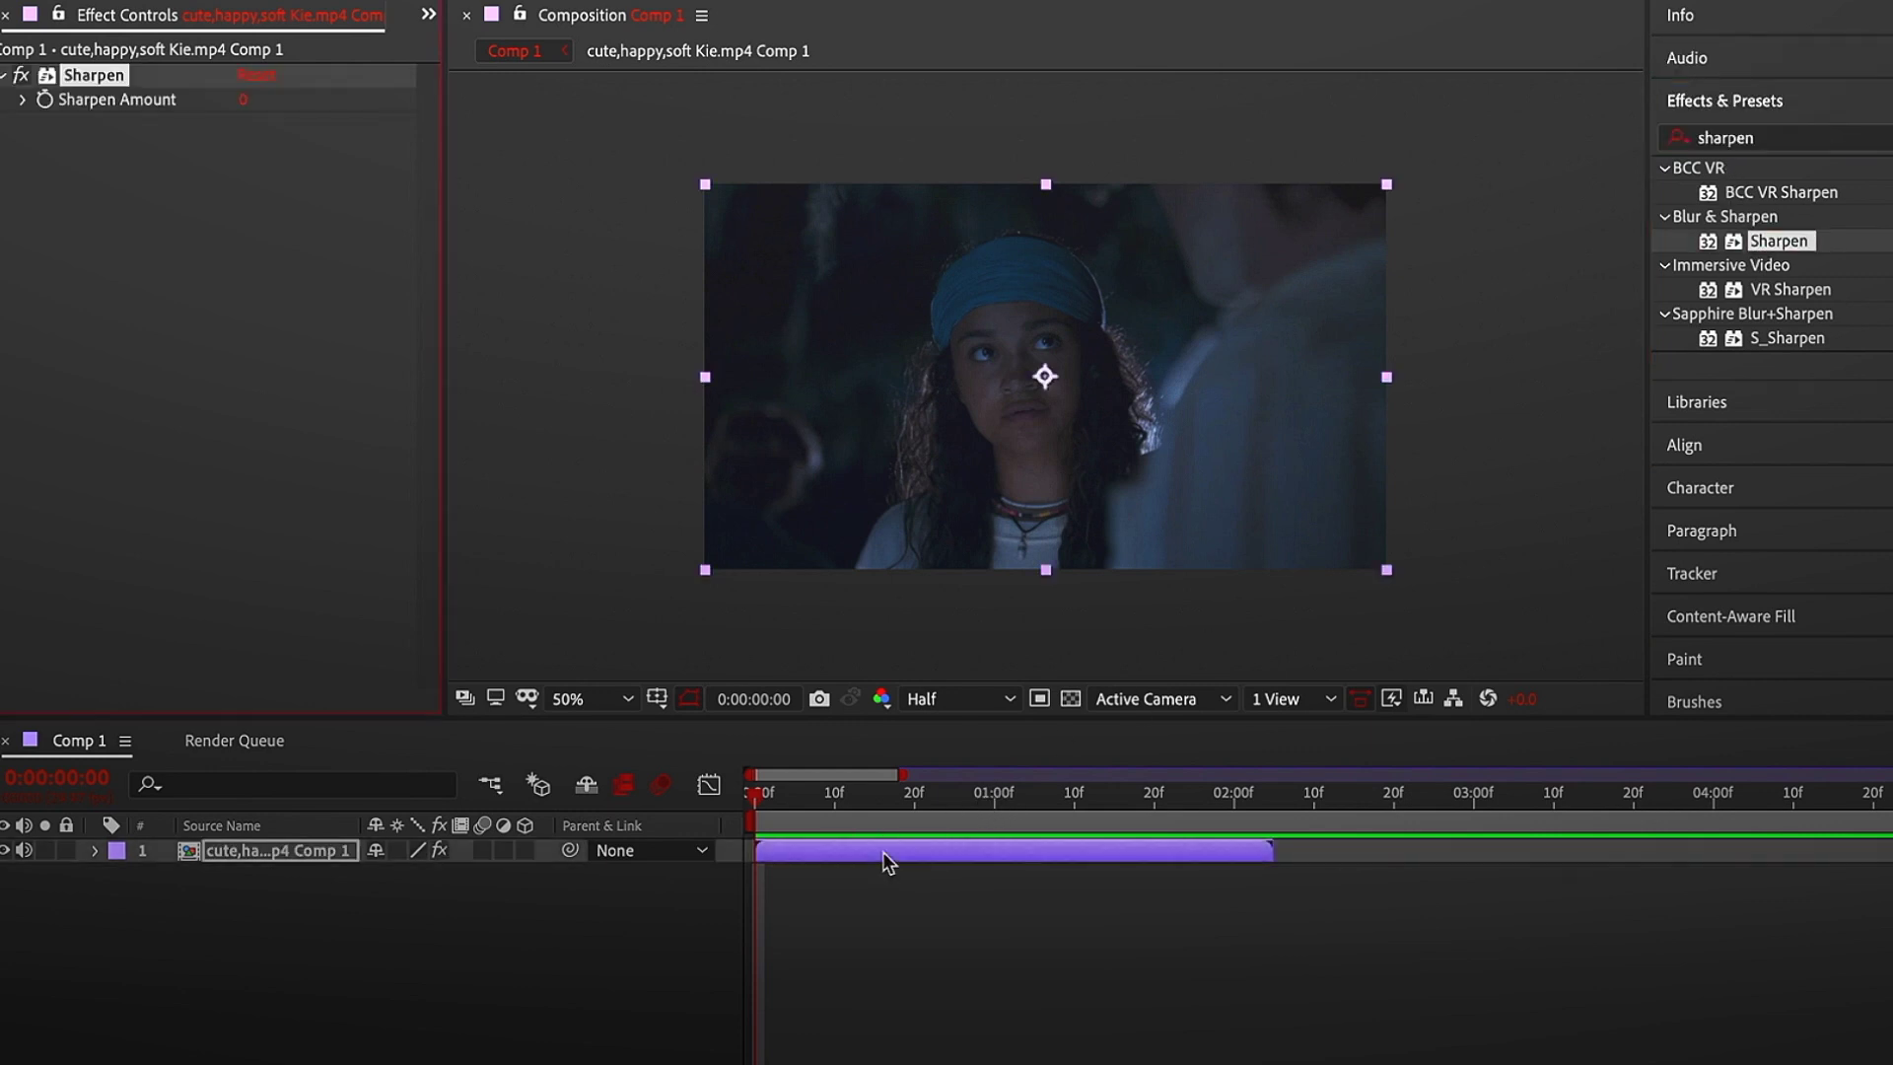
{"action": "left_click", "coordinate": [243, 101]}
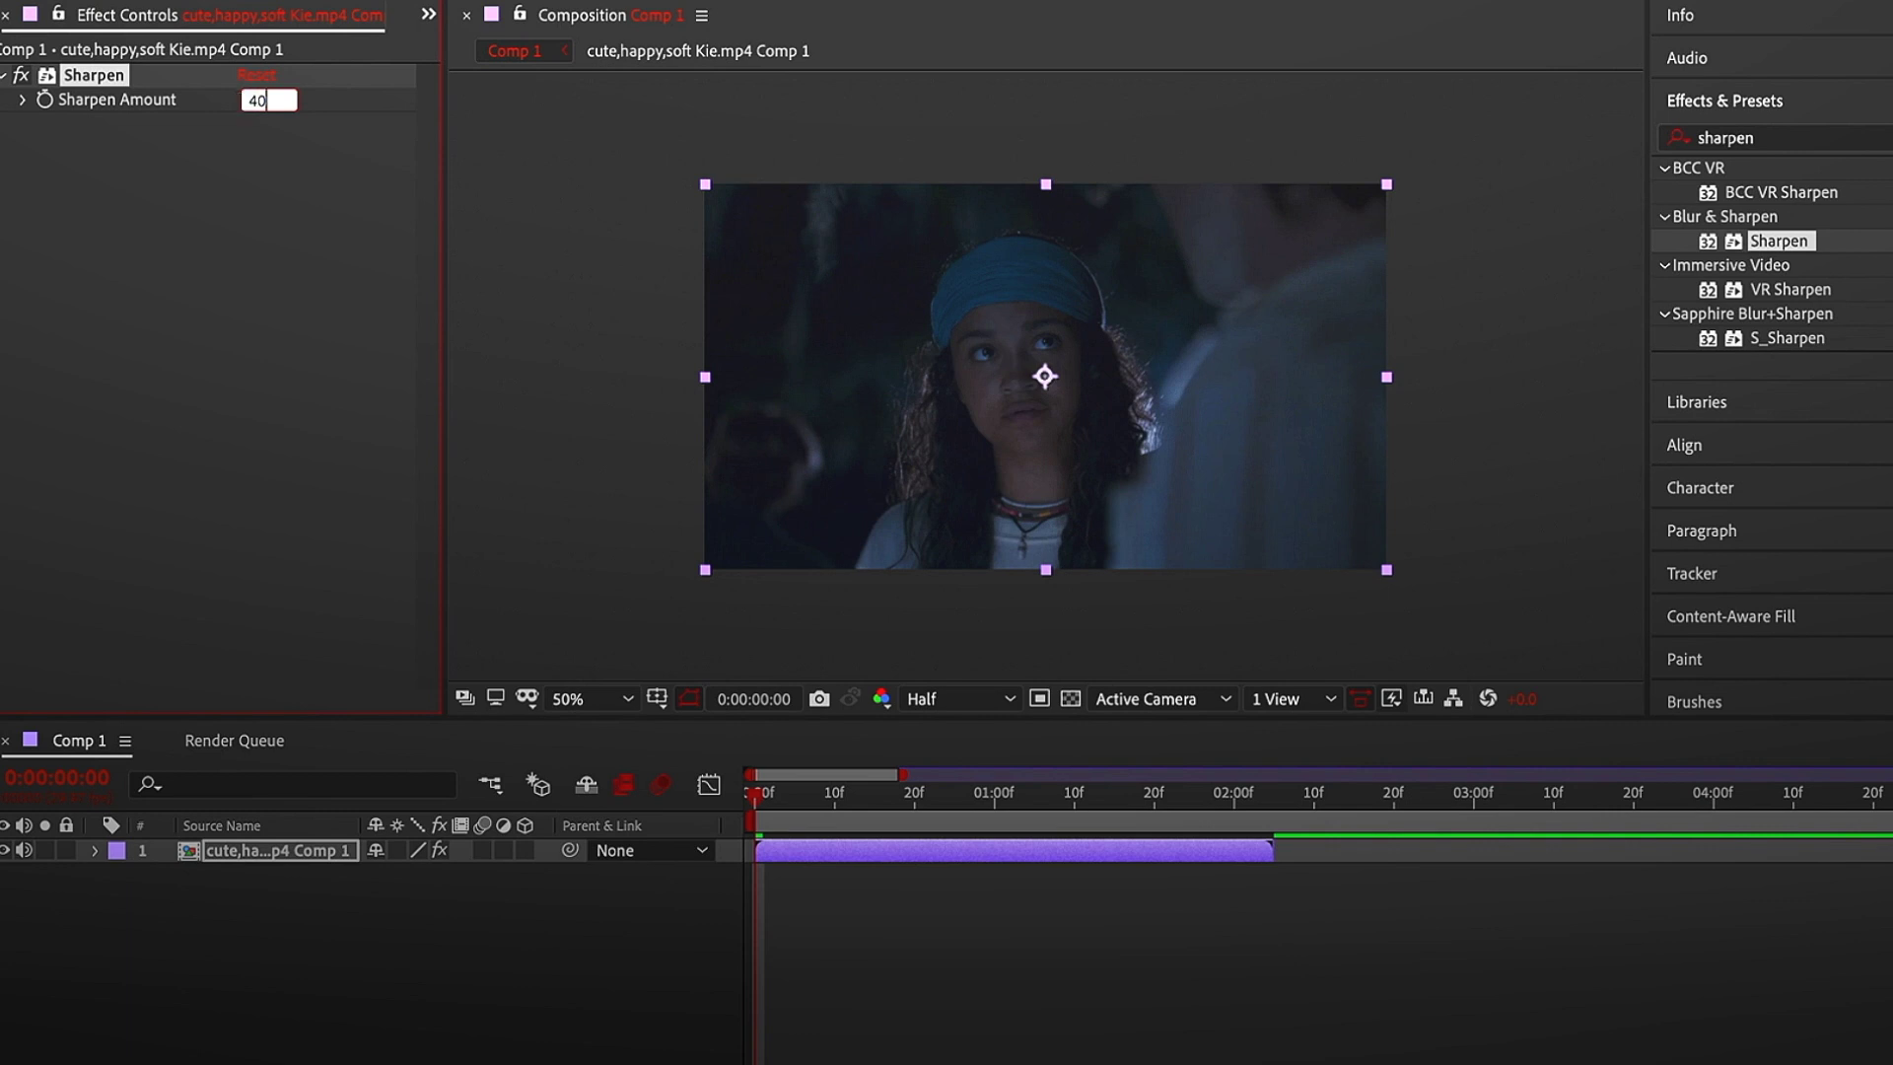
{"action": "type", "text": "40"}
{"action": "key", "text": "Return"}
Search the Effects & Presets panel for 'brightness'
{"action": "left_click", "coordinate": [1793, 140]}
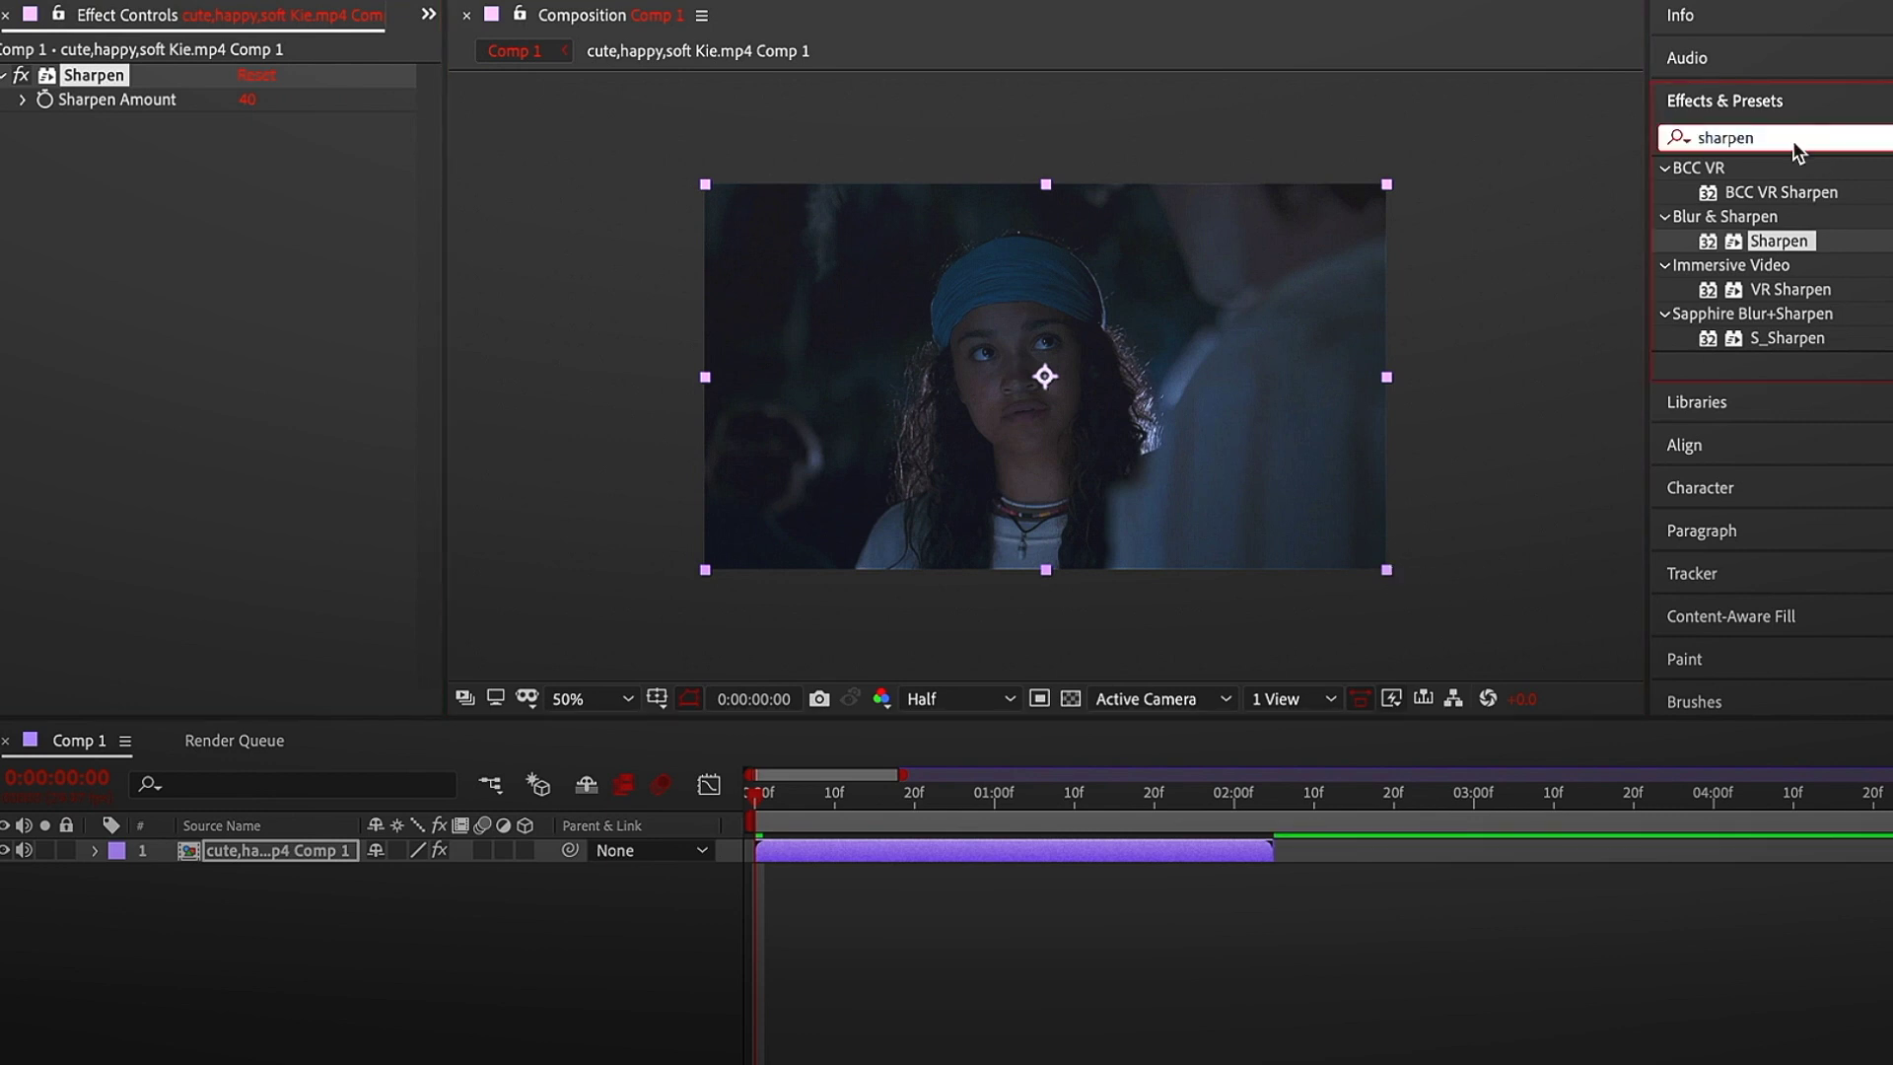
{"action": "key", "text": "BackSpace"}
{"action": "key", "text": "BackSpace"}
{"action": "key", "text": "BackSpace"}
{"action": "key", "text": "BackSpace"}
{"action": "key", "text": "BackSpace"}
{"action": "key", "text": "BackSpace"}
{"action": "key", "text": "BackSpace"}
{"action": "type", "text": "brightness"}
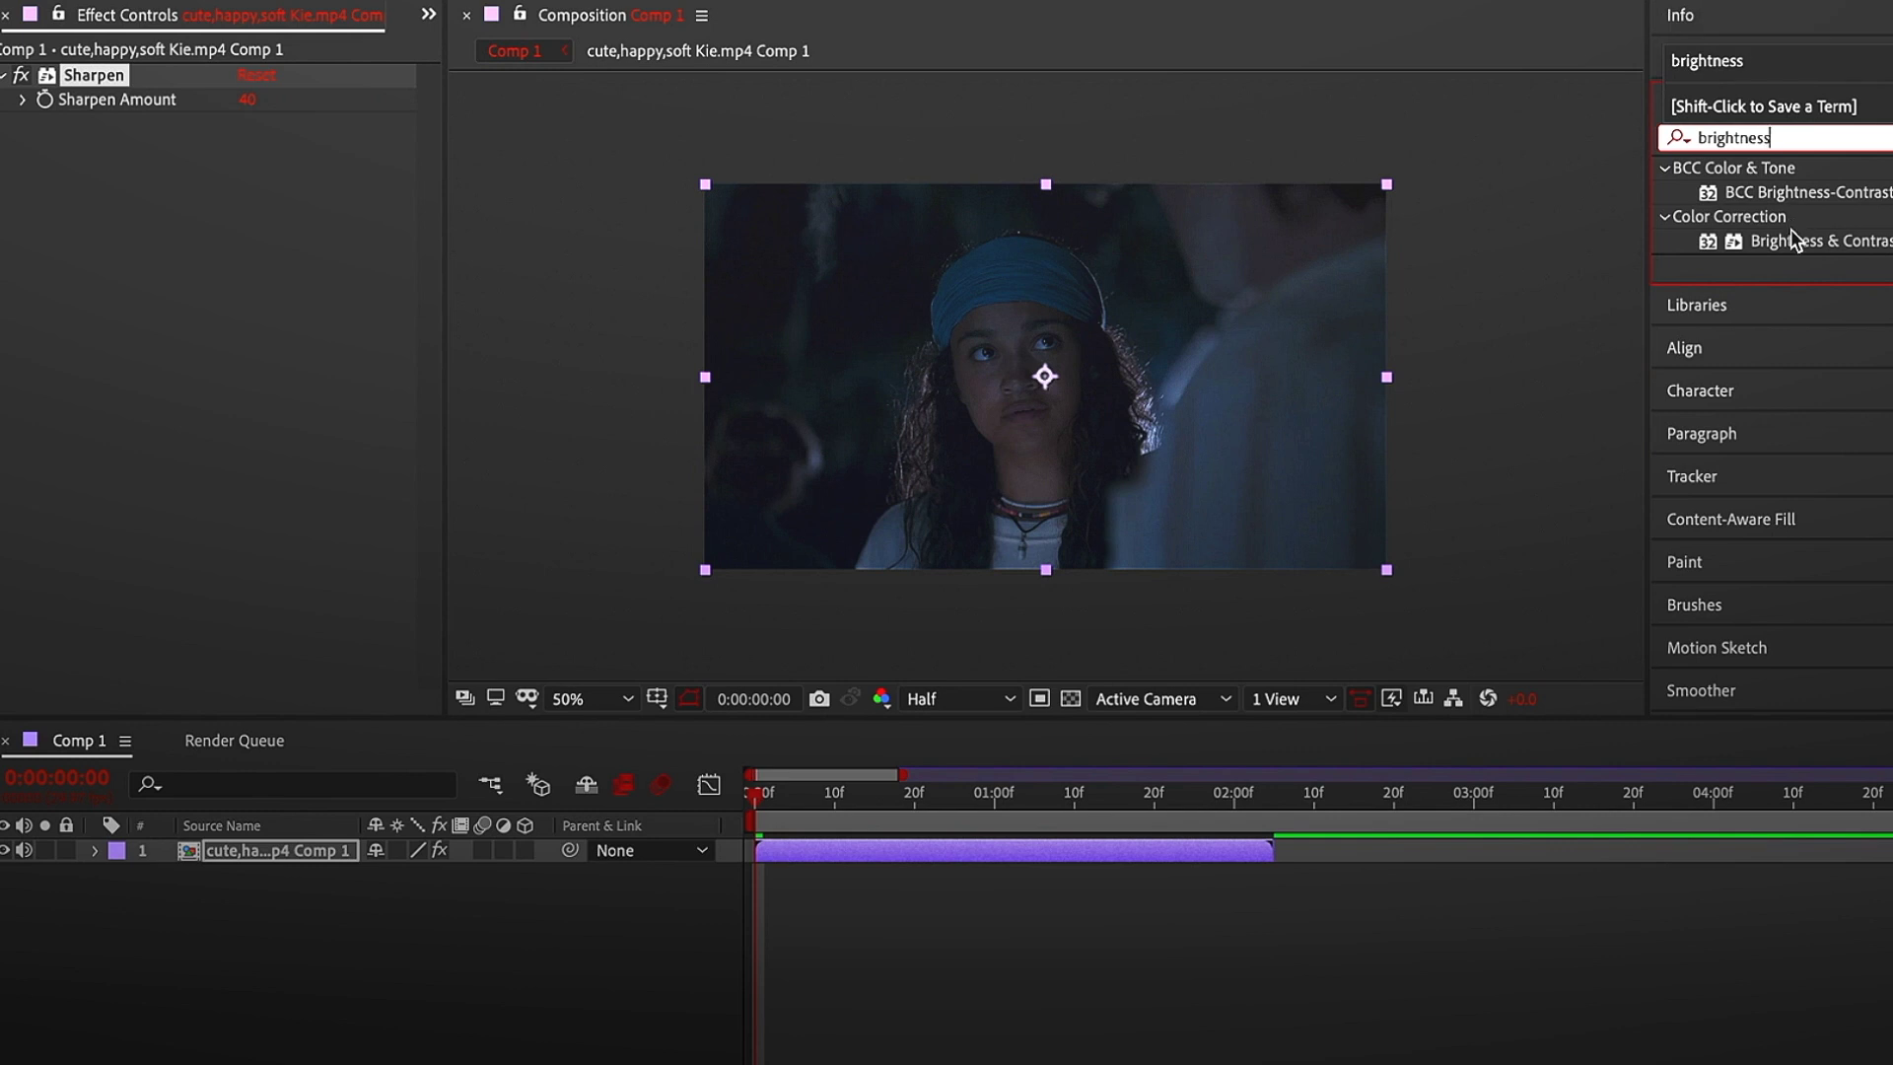
Add Brightness & Contrast, scrub then revert Contrast, delete the effect, and clear the search
{"action": "left_click_drag", "start_coordinate": [1790, 240], "coordinate": [1015, 852]}
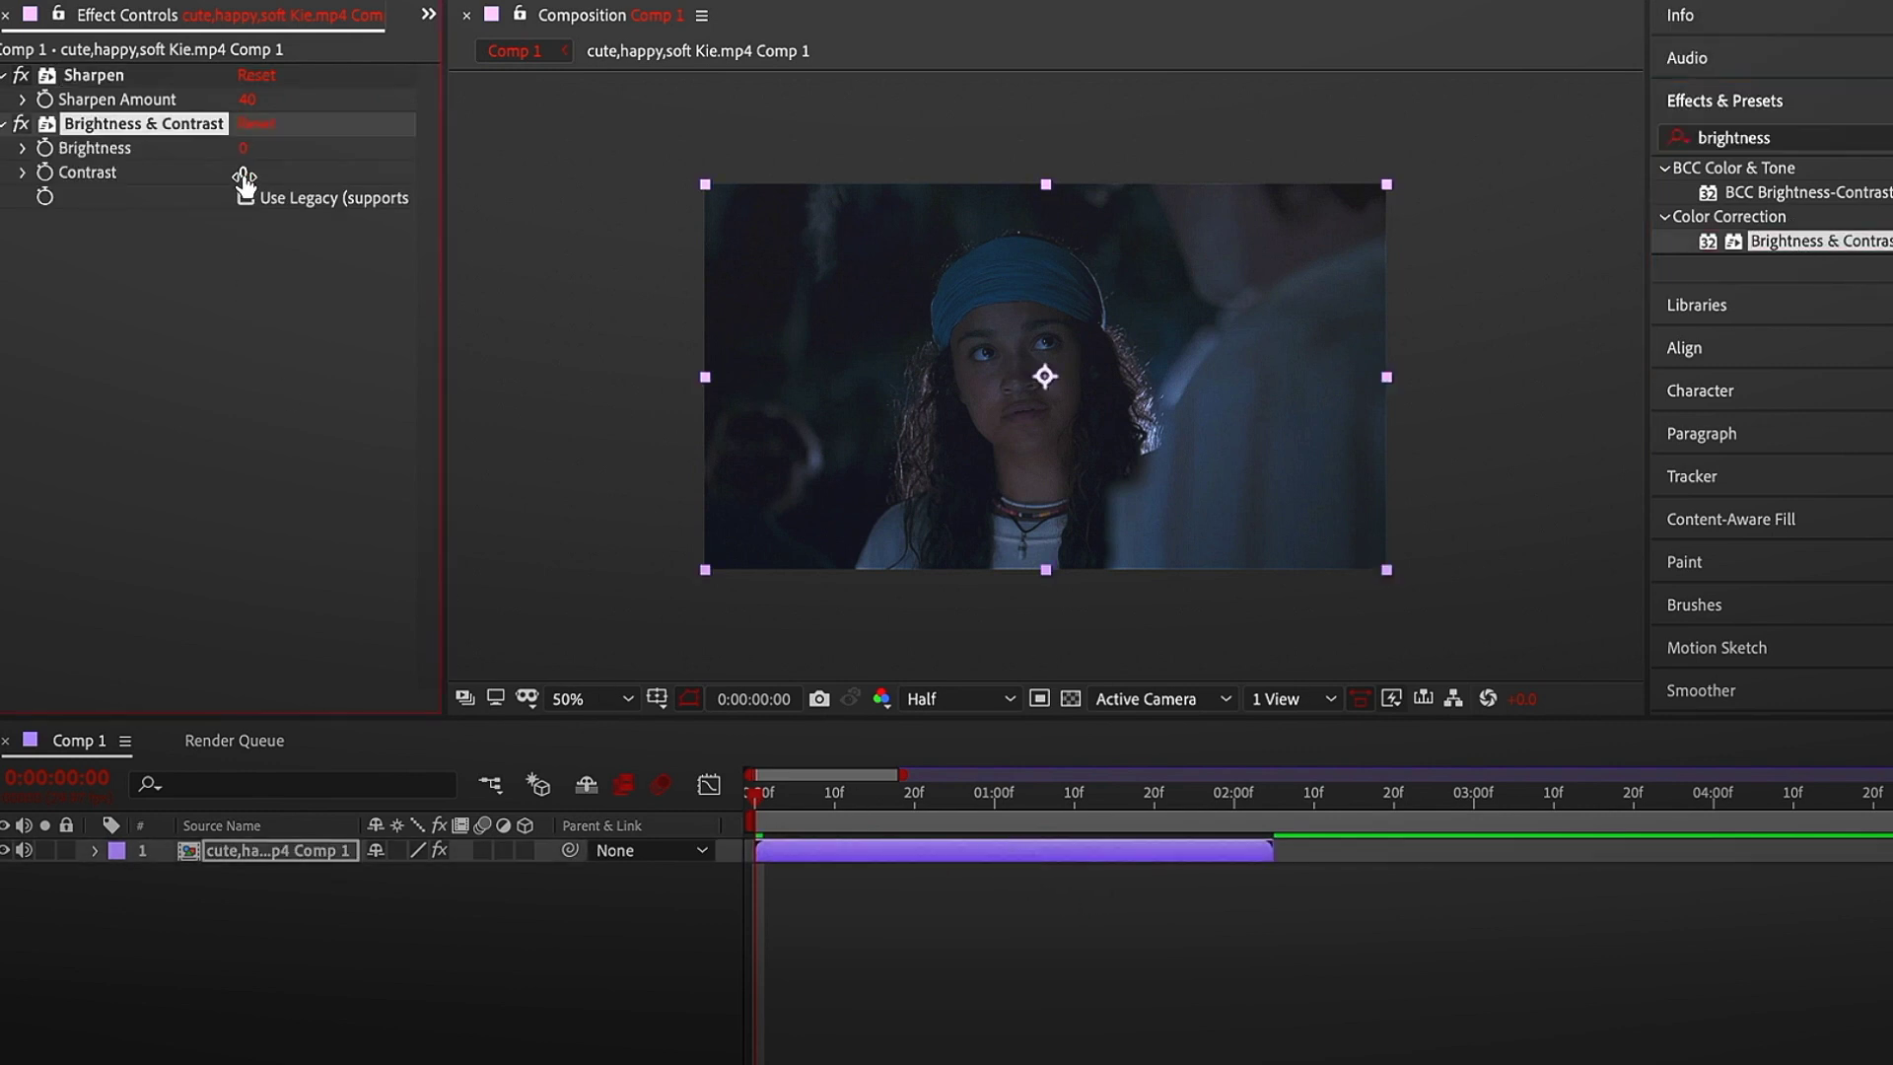
{"action": "left_click_drag", "start_coordinate": [243, 182], "coordinate": [142, 180]}
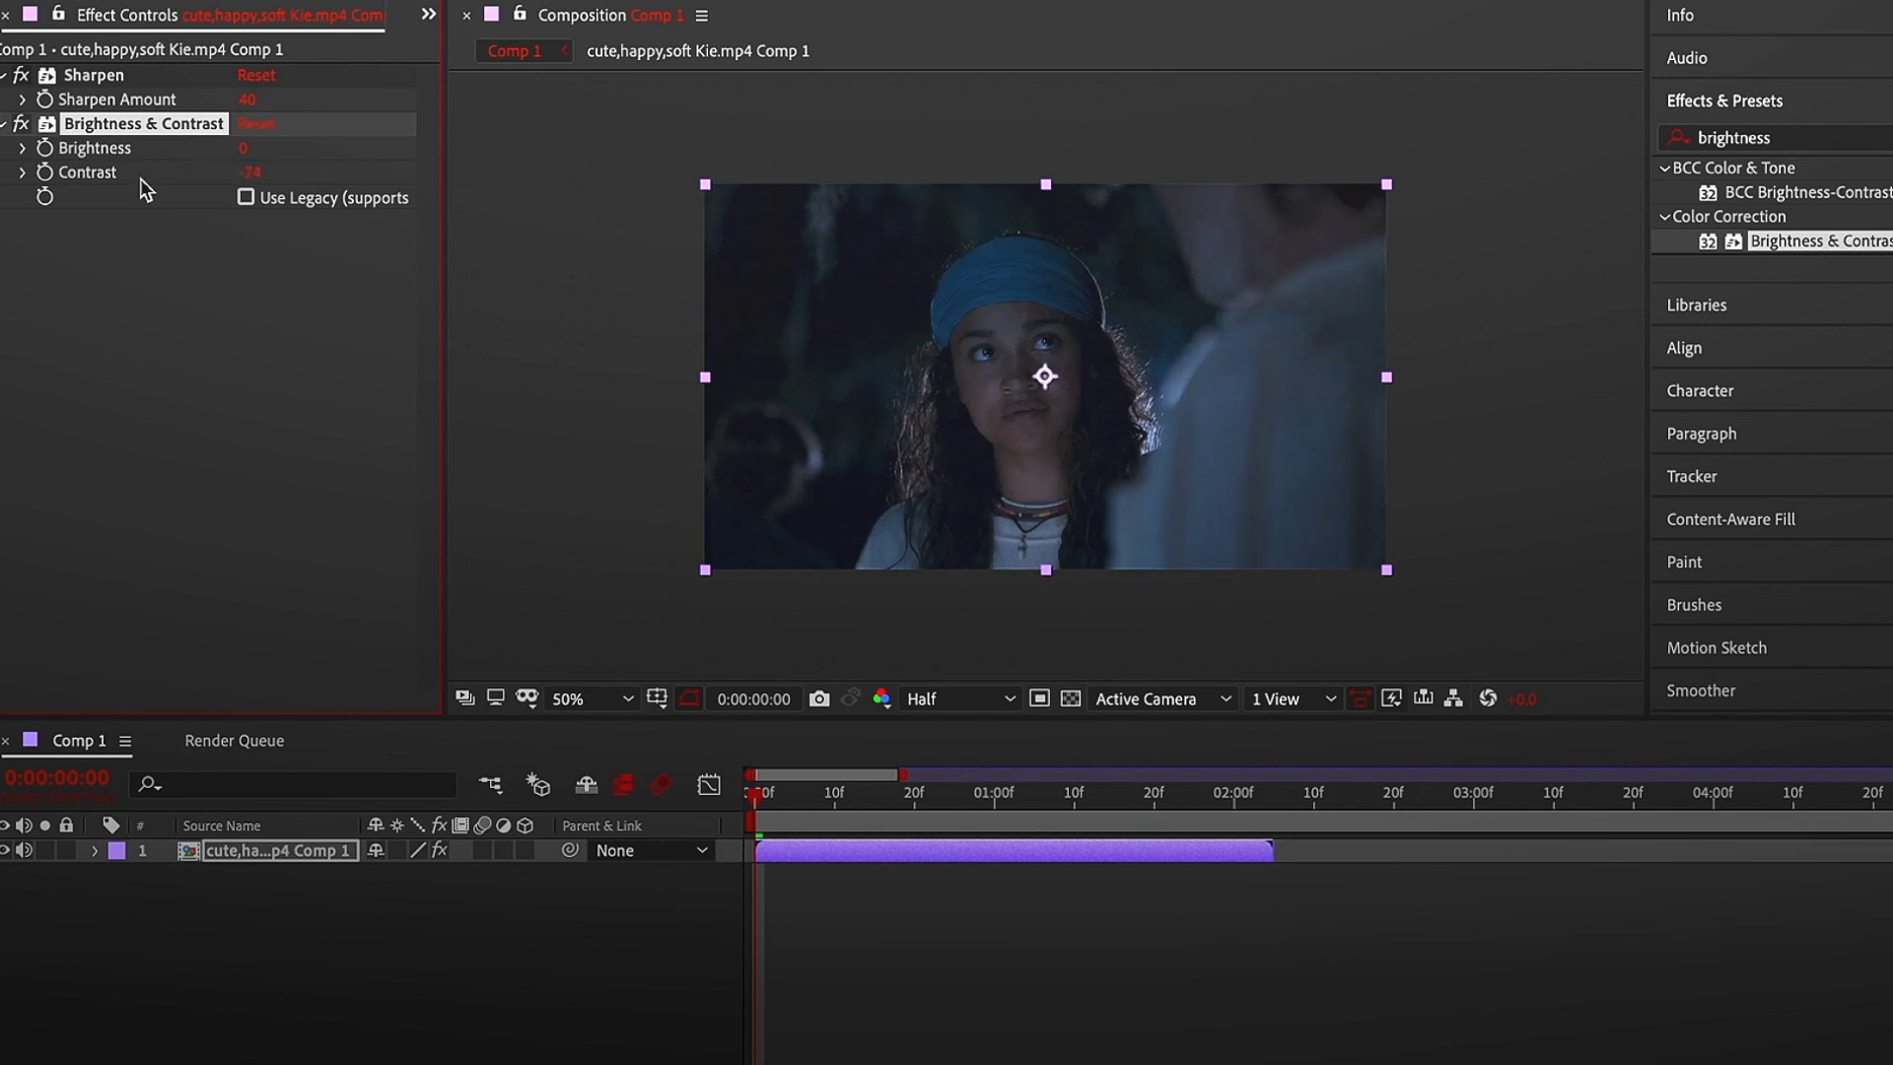
{"action": "key", "text": "ctrl+z"}
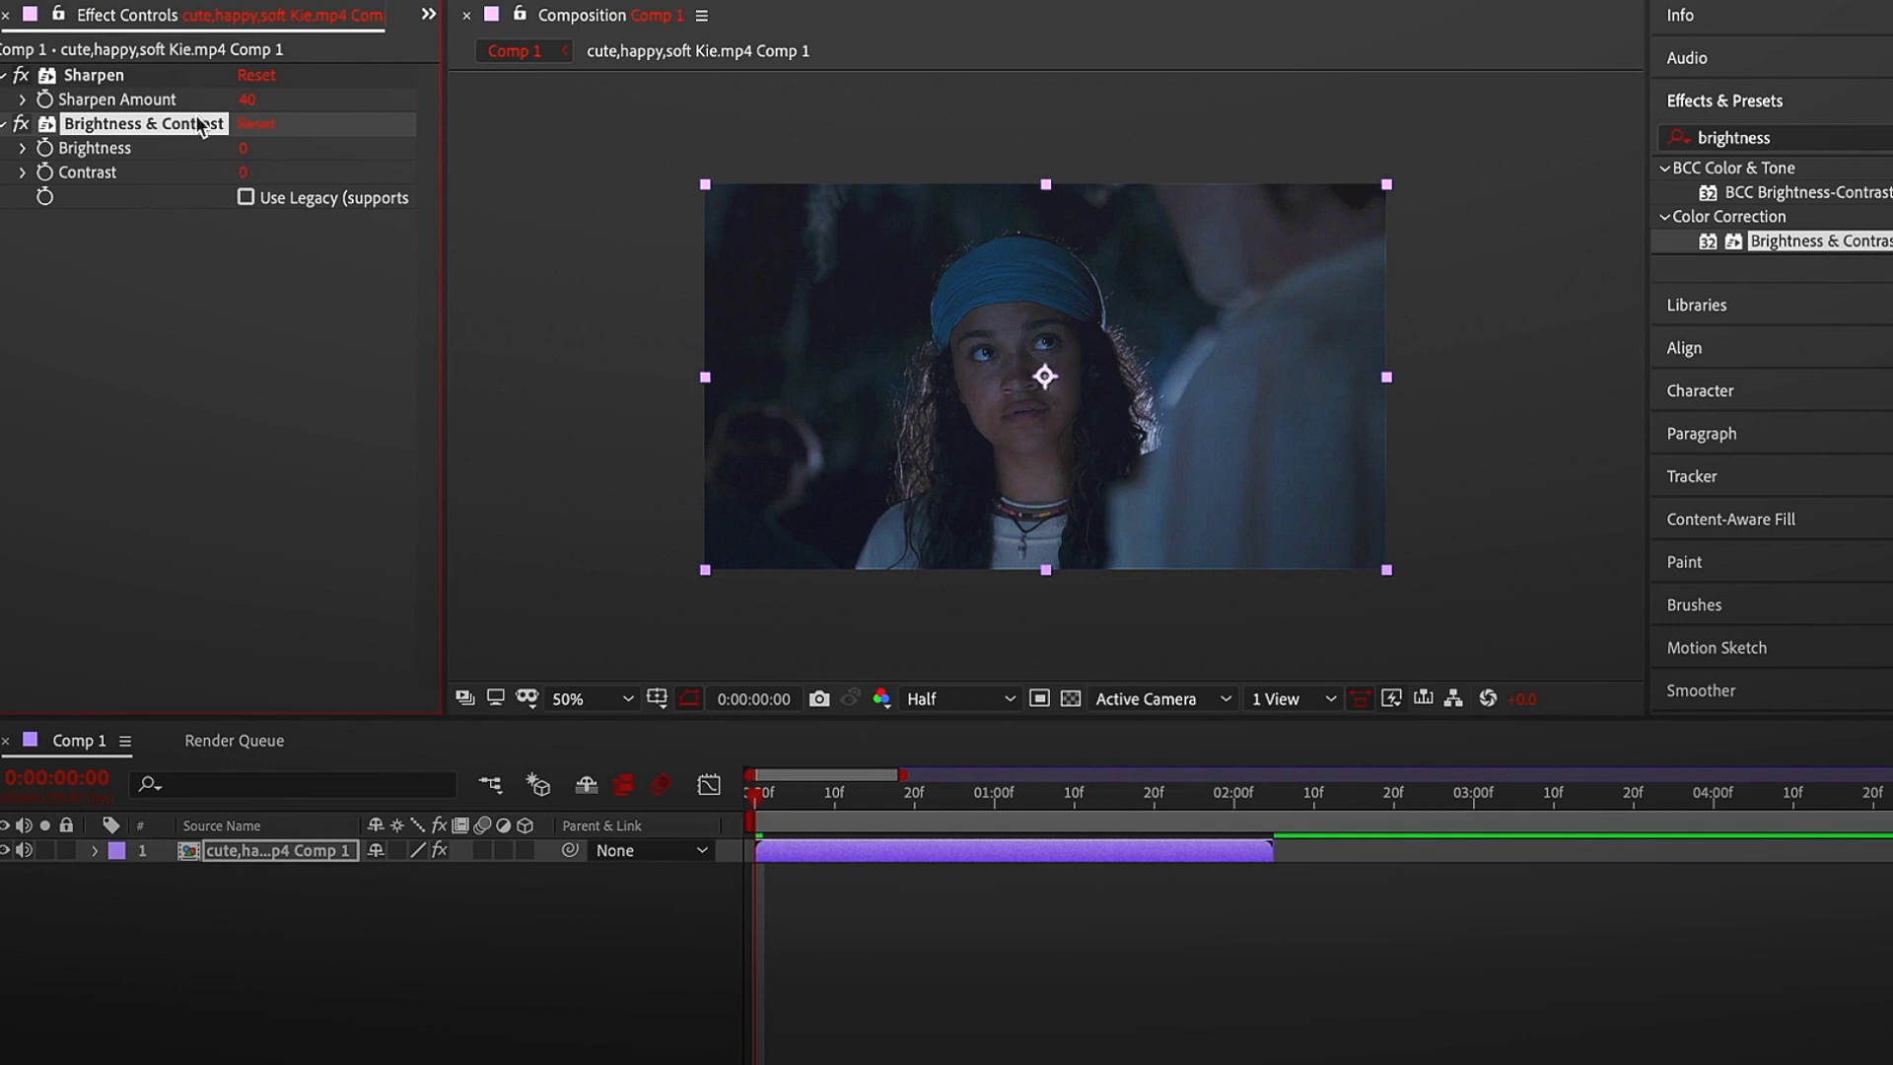
{"action": "key", "text": "Delete"}
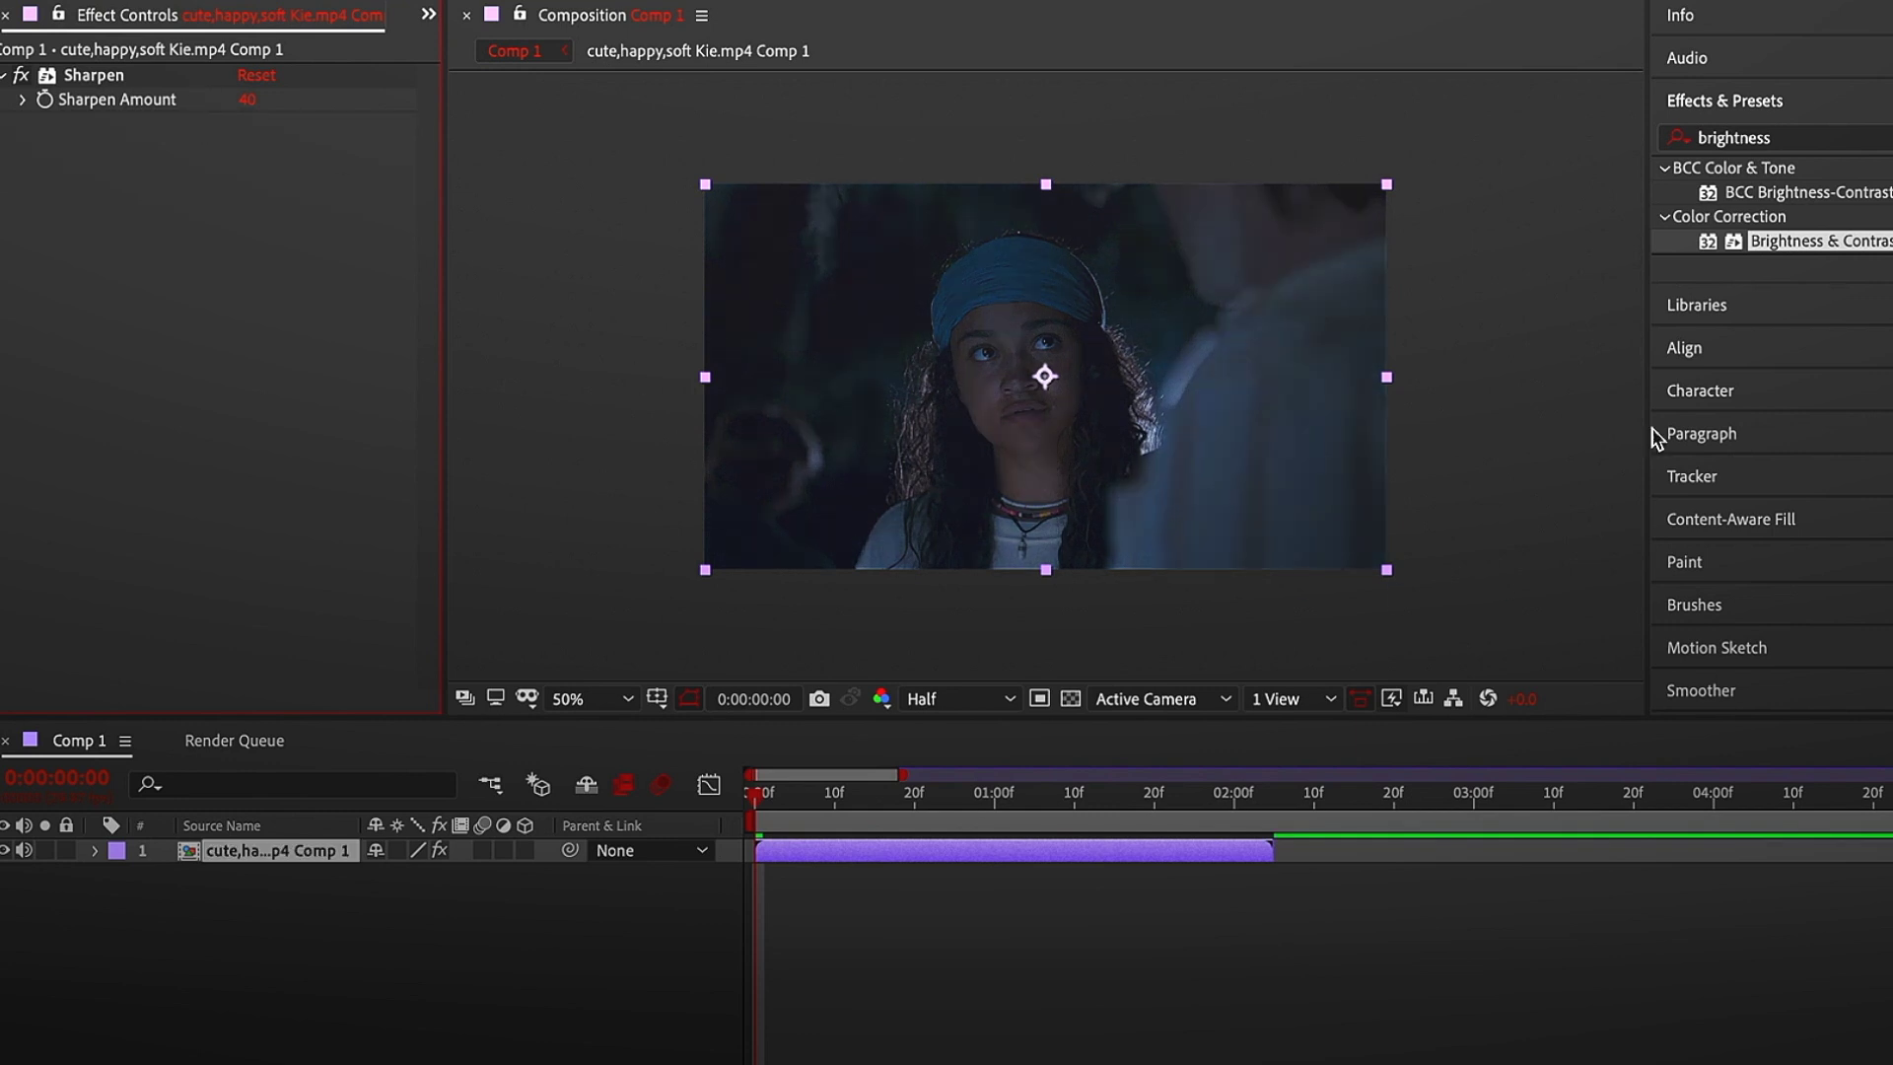
{"action": "key", "text": "Escape"}
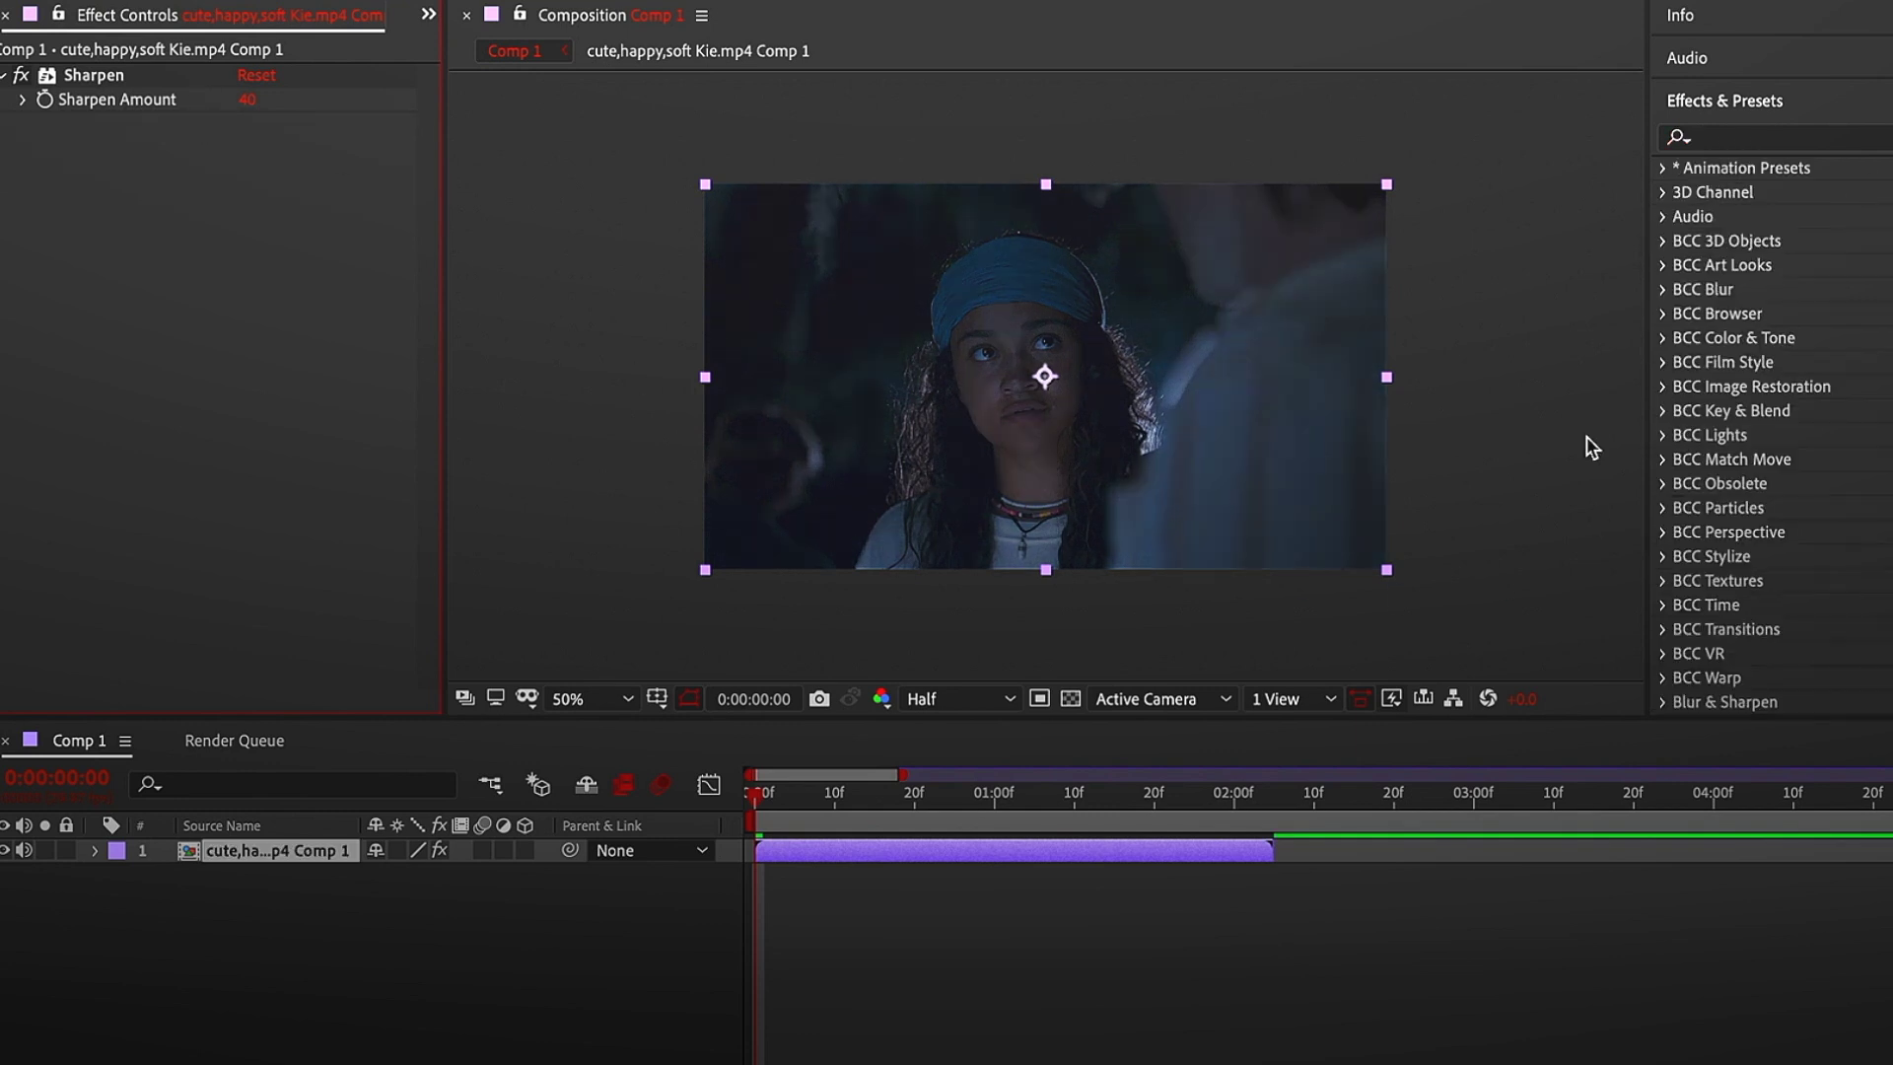
Search for 'exposure' and apply the Exposure effect to the clip layer
{"action": "left_click", "coordinate": [1708, 138]}
{"action": "type", "text": "ex"}
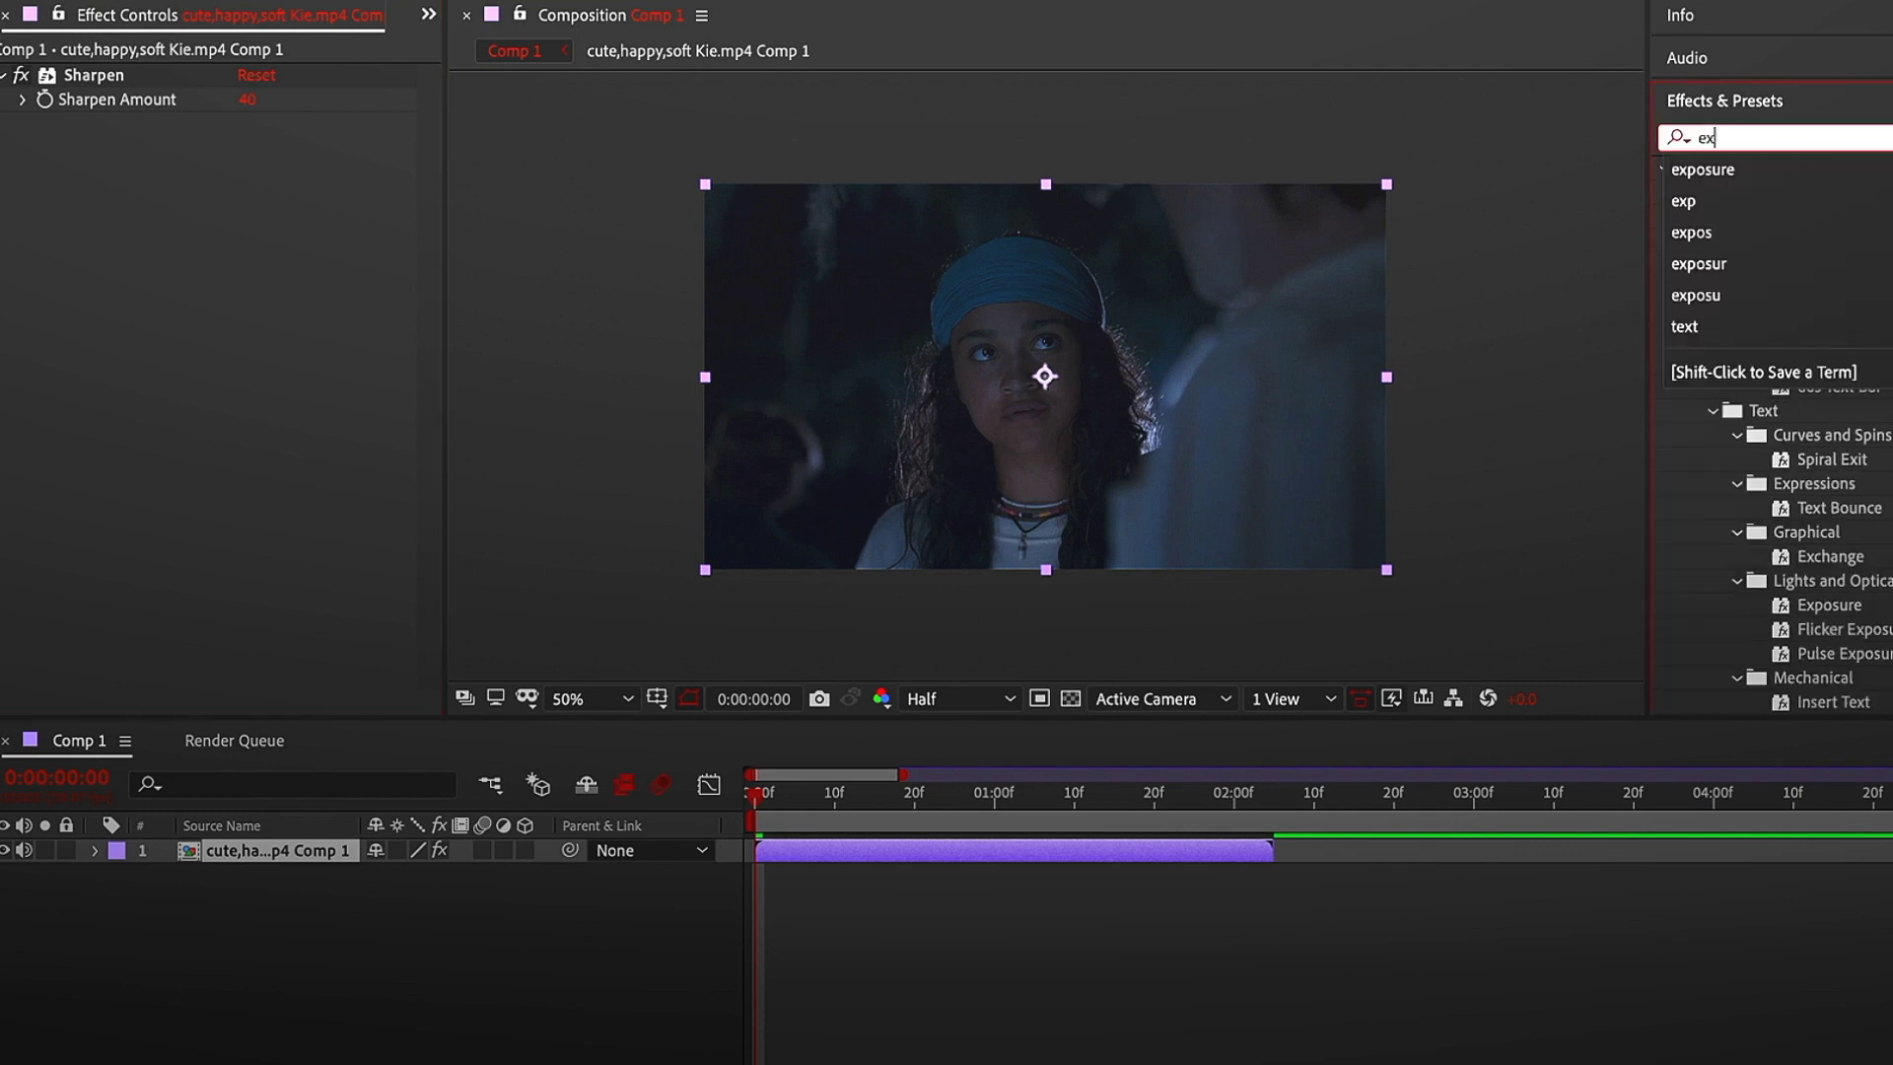
{"action": "type", "text": "posure"}
{"action": "left_click_drag", "start_coordinate": [1783, 410], "coordinate": [915, 856]}
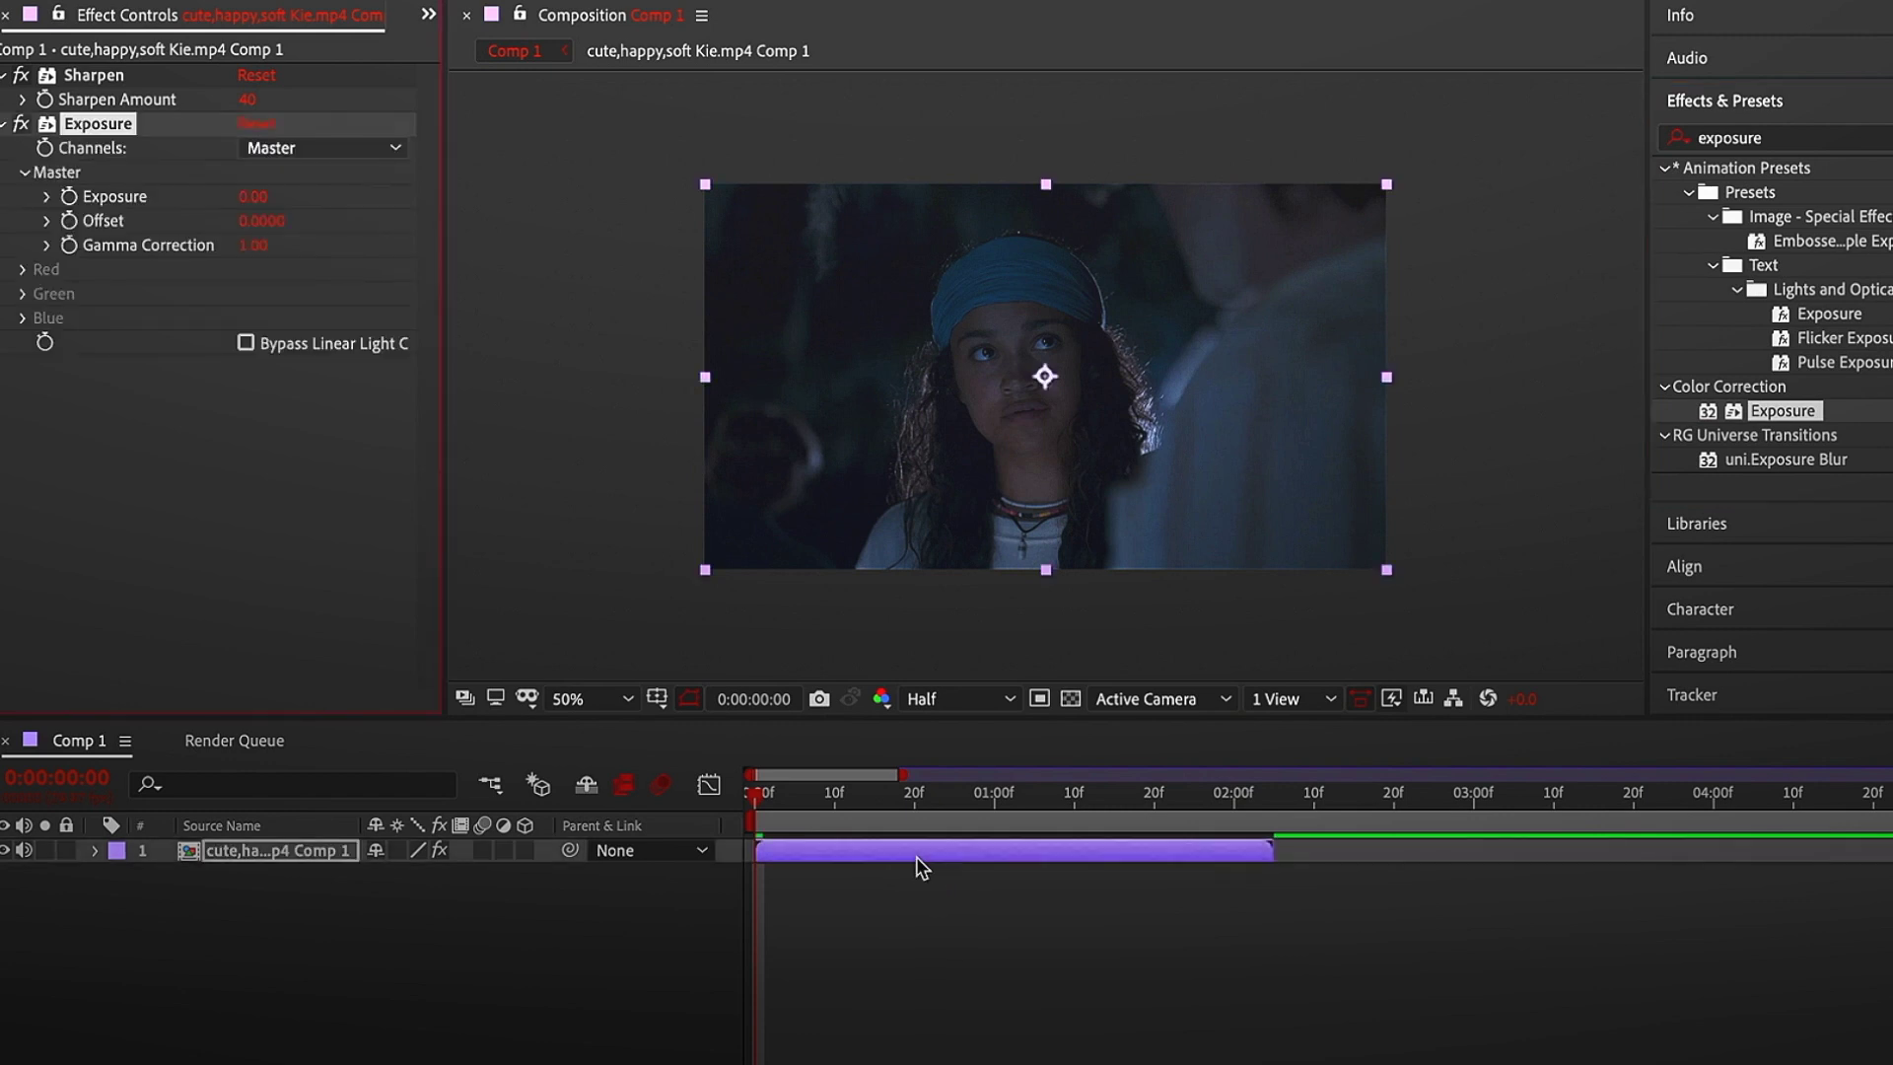
Set the Exposure value to 1.00, then raise it to 2.00
{"action": "left_click", "coordinate": [254, 196]}
{"action": "type", "text": "1"}
{"action": "key", "text": "Return"}
{"action": "left_click", "coordinate": [254, 197]}
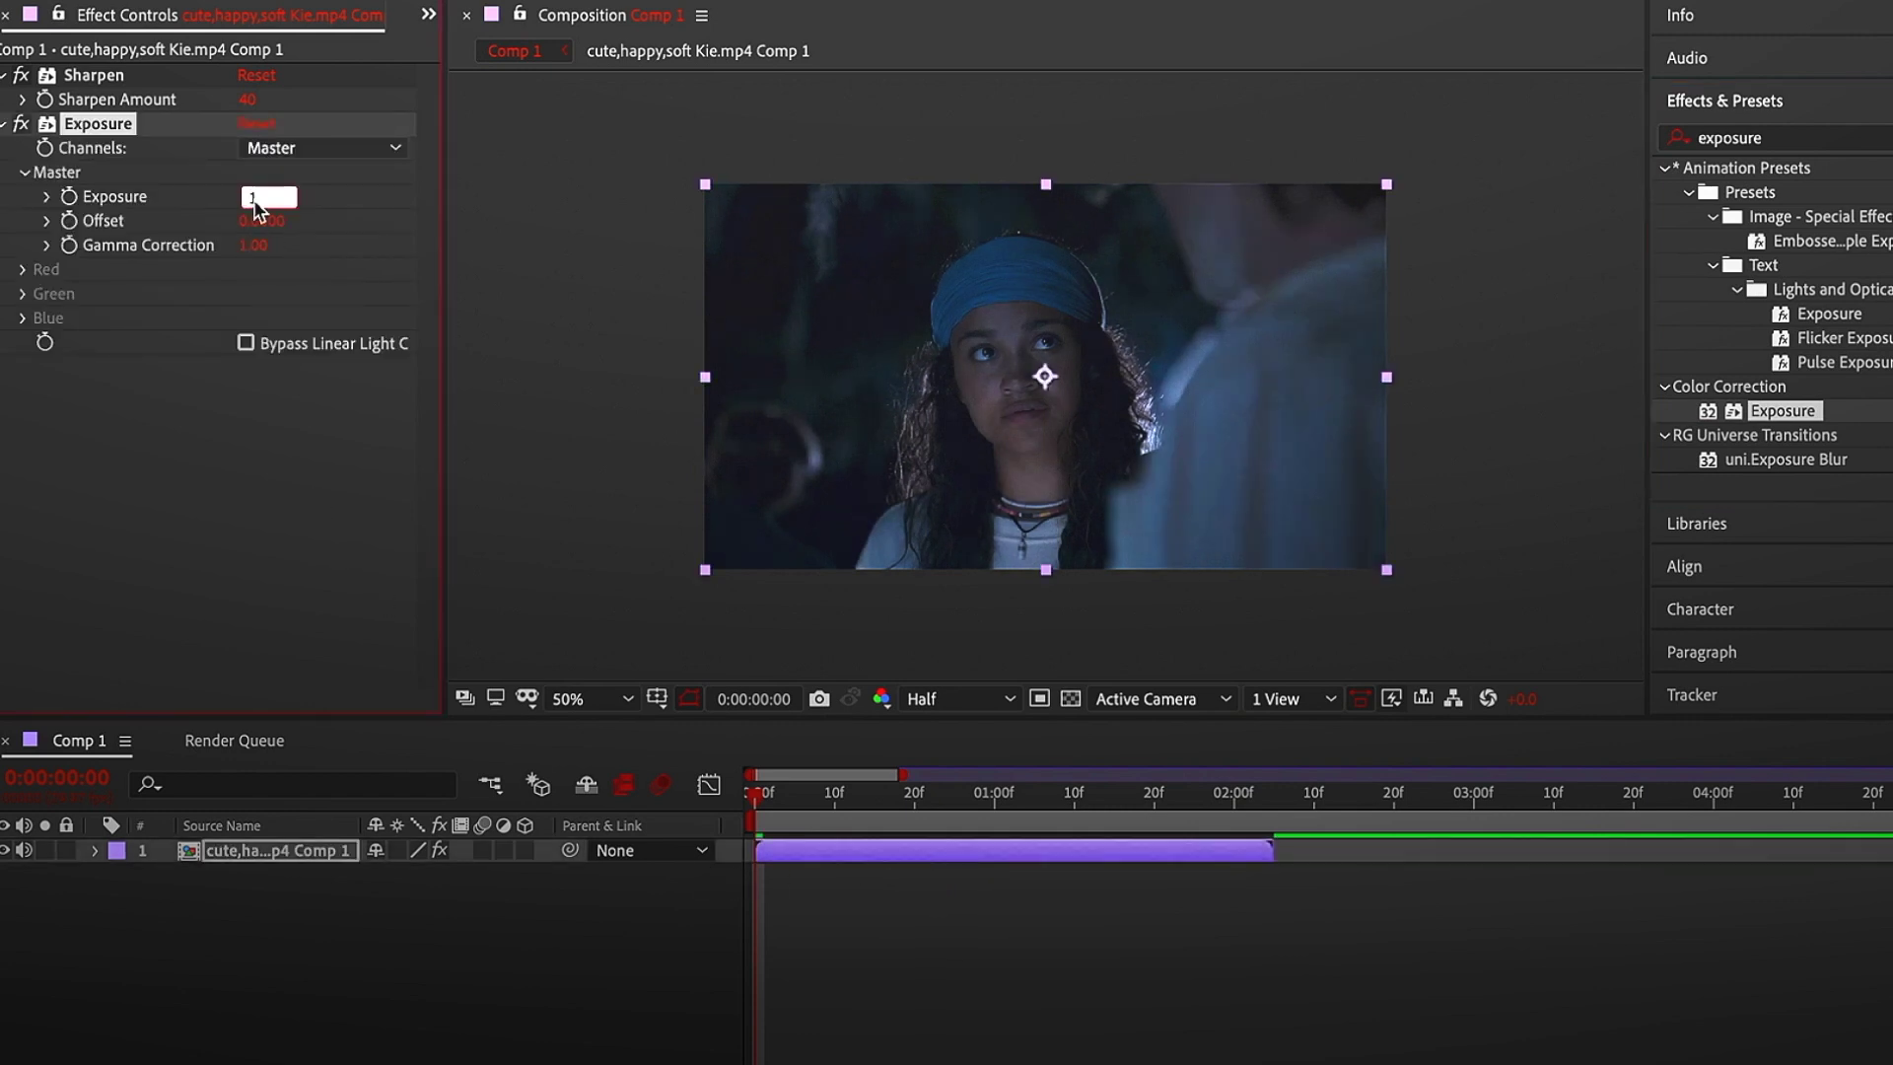
{"action": "type", "text": "2"}
{"action": "key", "text": "Return"}
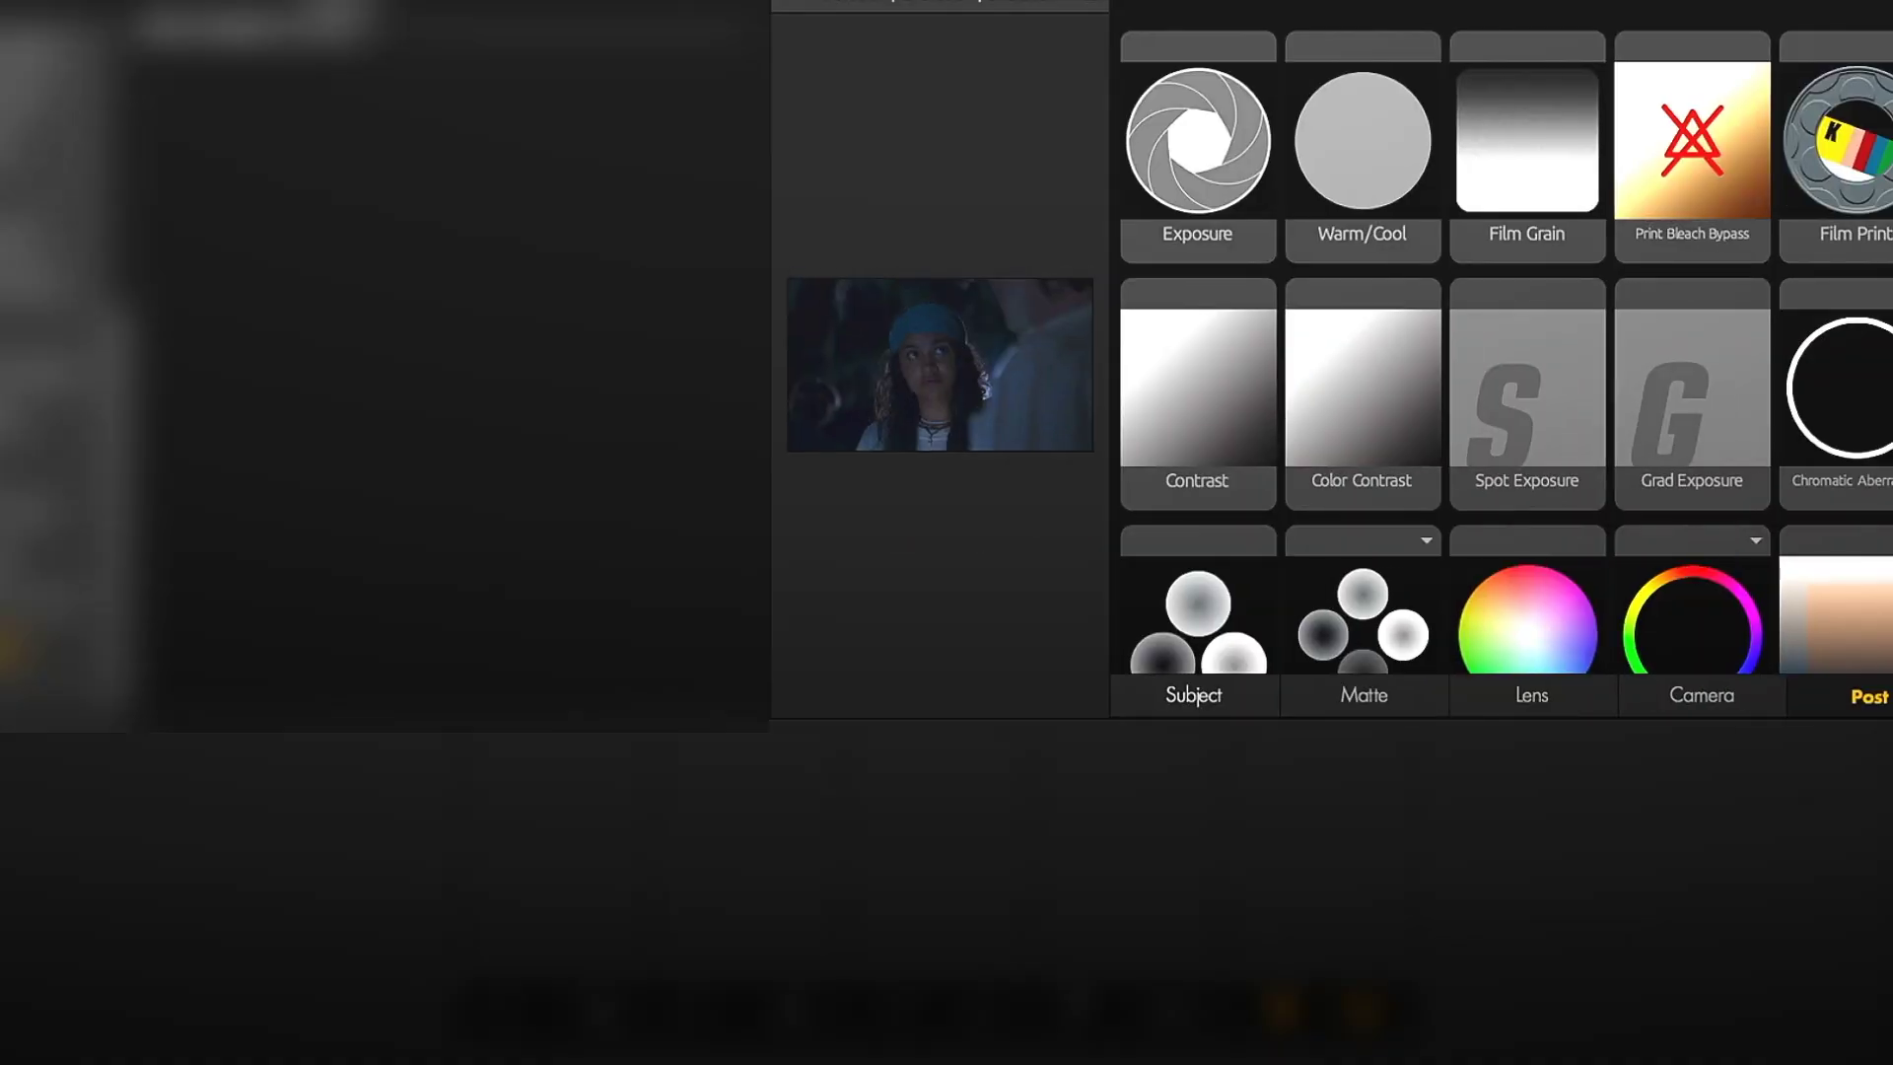
Add Grad Exposure and Pop tools to the look, nudging Pop up to +5.9%
{"action": "double_click", "coordinate": [1647, 430]}
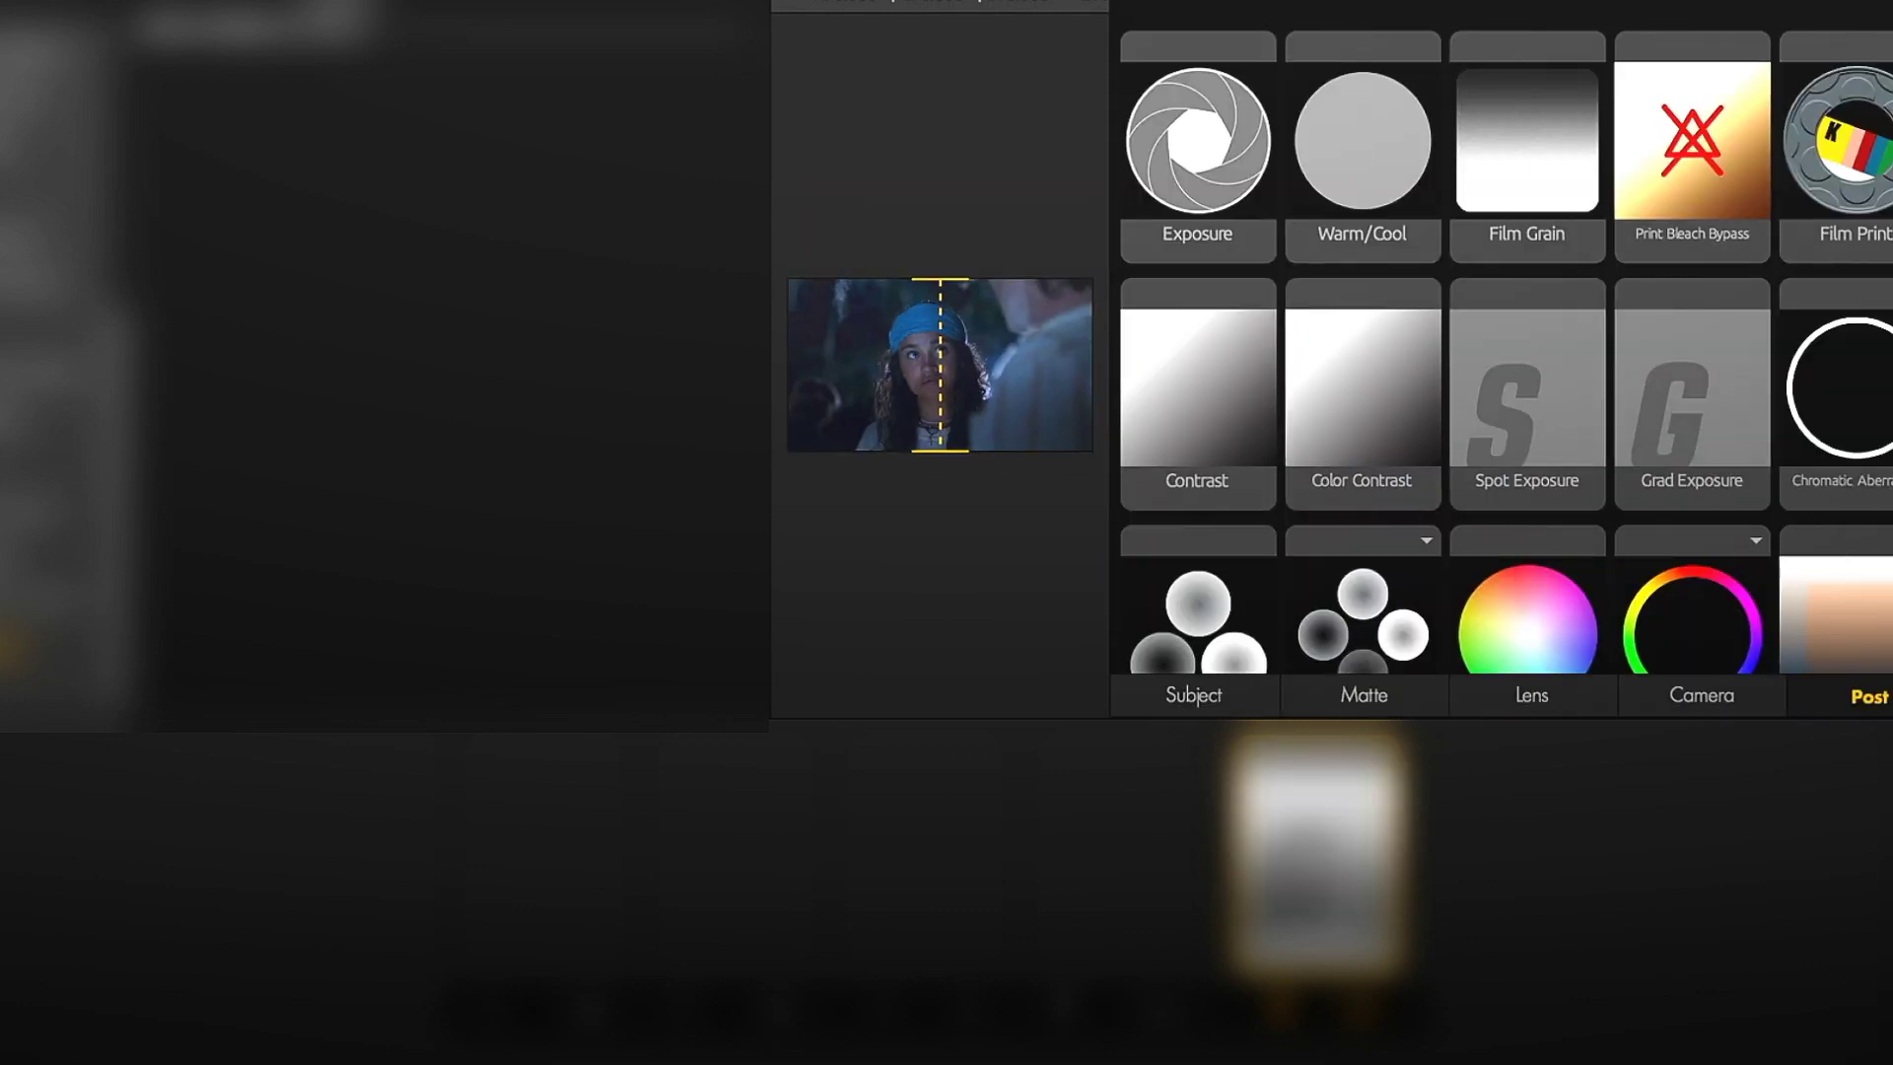
{"action": "scroll", "coordinate": [1697, 578], "scroll_direction": "down", "scroll_amount": 5}
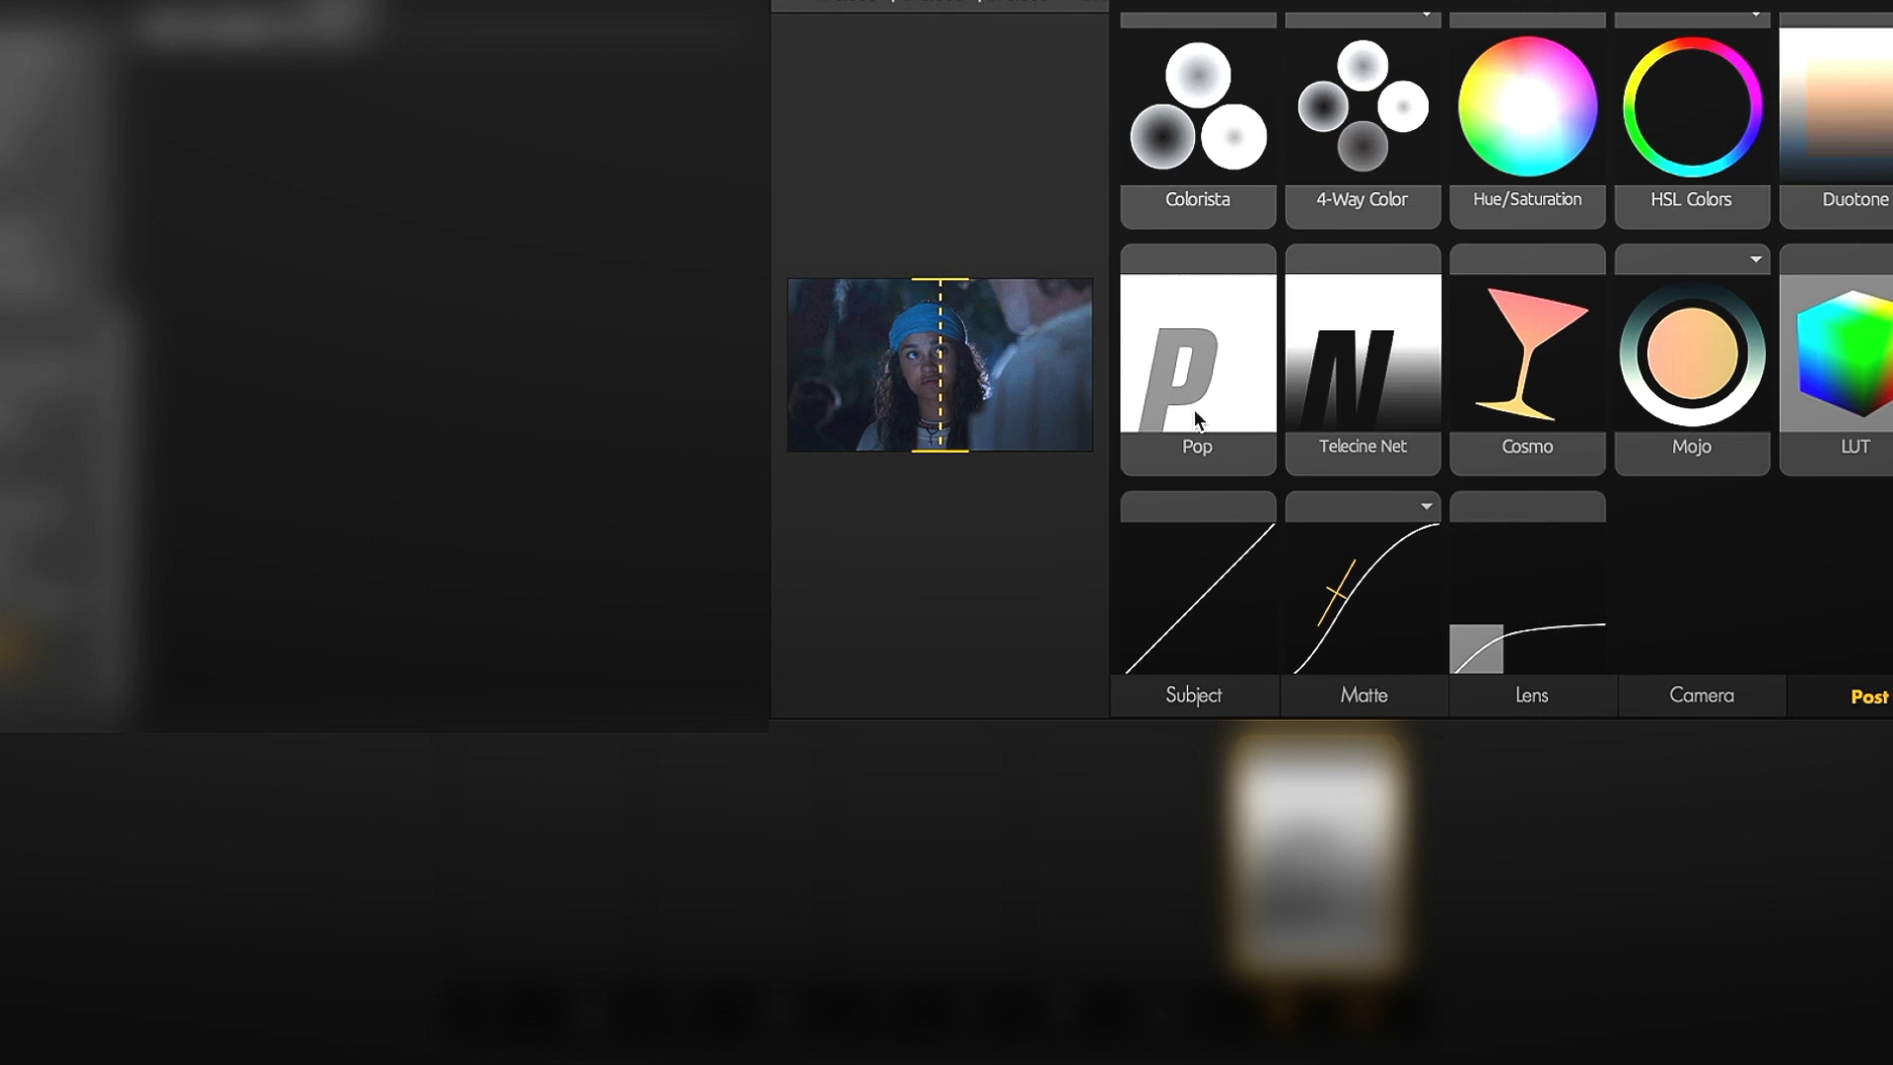
{"action": "left_click", "coordinate": [1195, 412]}
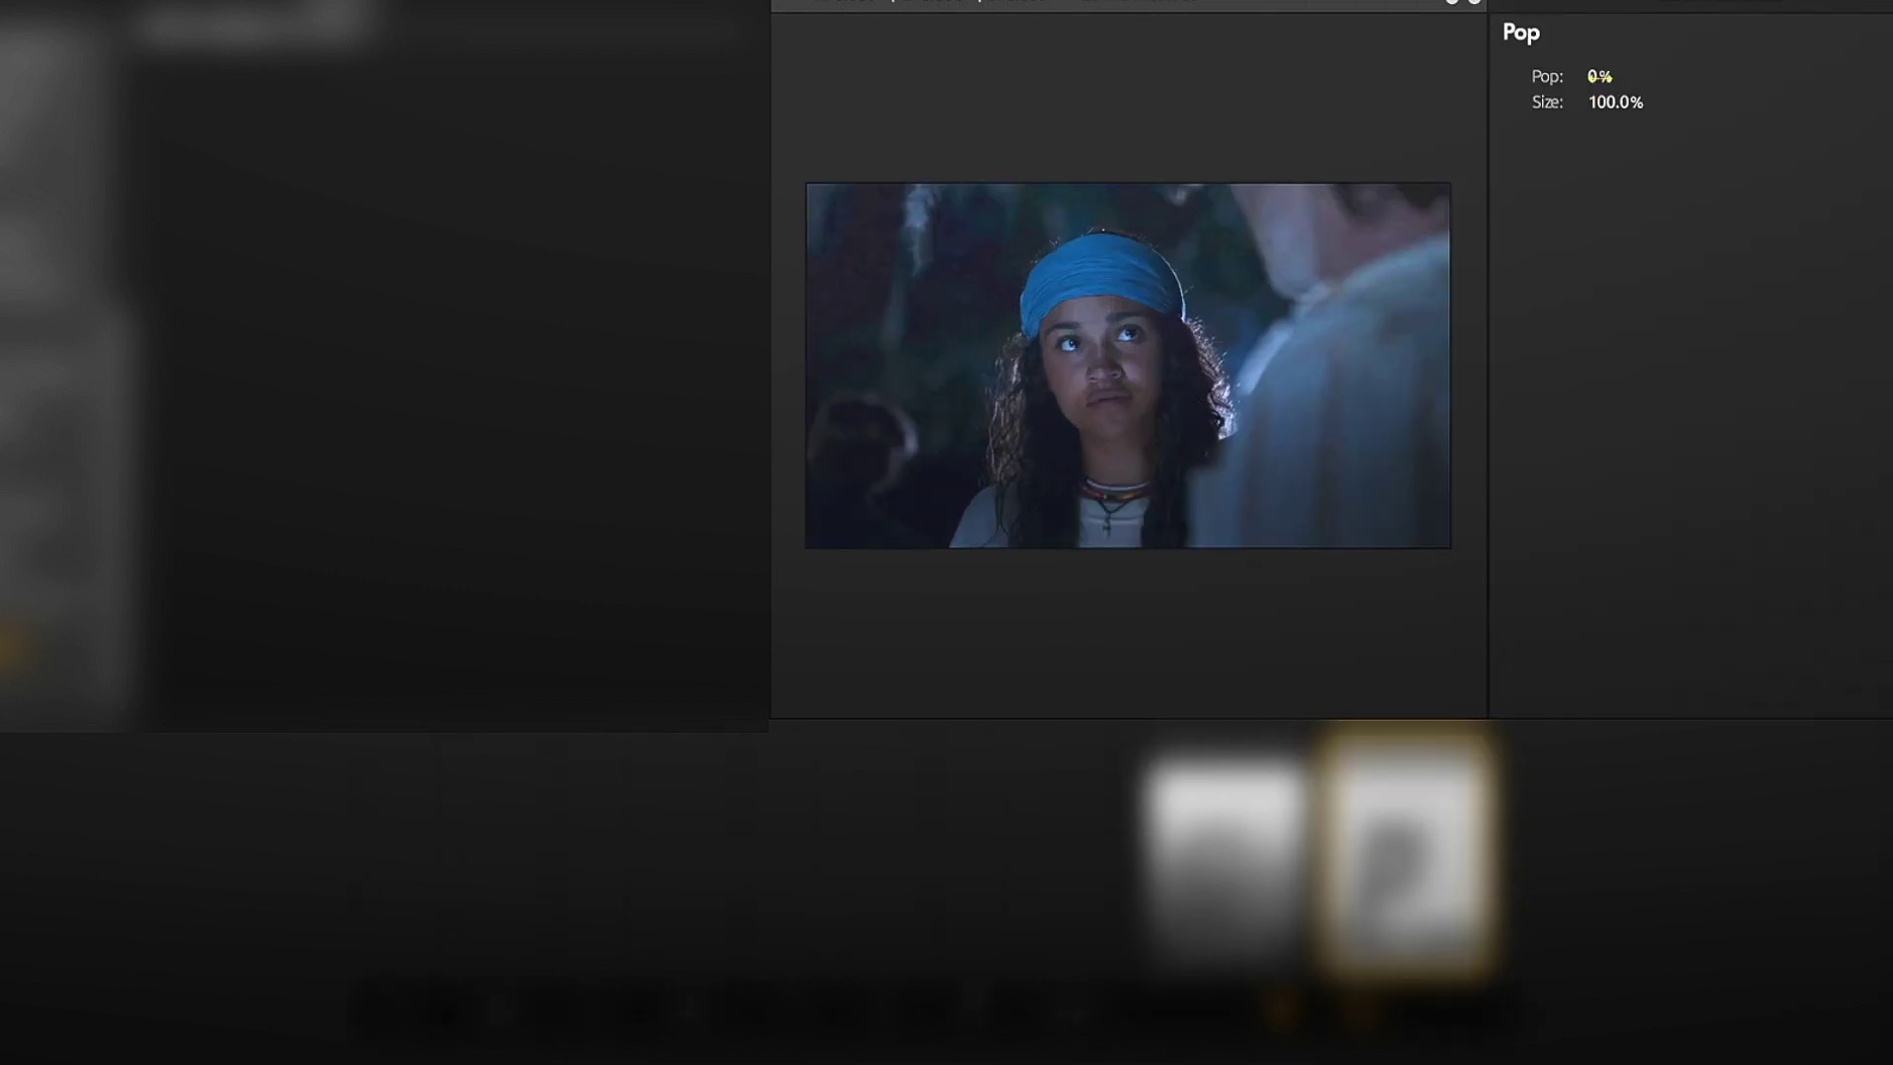
{"action": "left_click_drag", "start_coordinate": [1599, 76], "coordinate": [1617, 76]}
Add the Haze/Flare lens tool with Matte Box Shade 35.1% and Spillage lowered to 8.4%
{"action": "mouse_move", "coordinate": [1643, 689]}
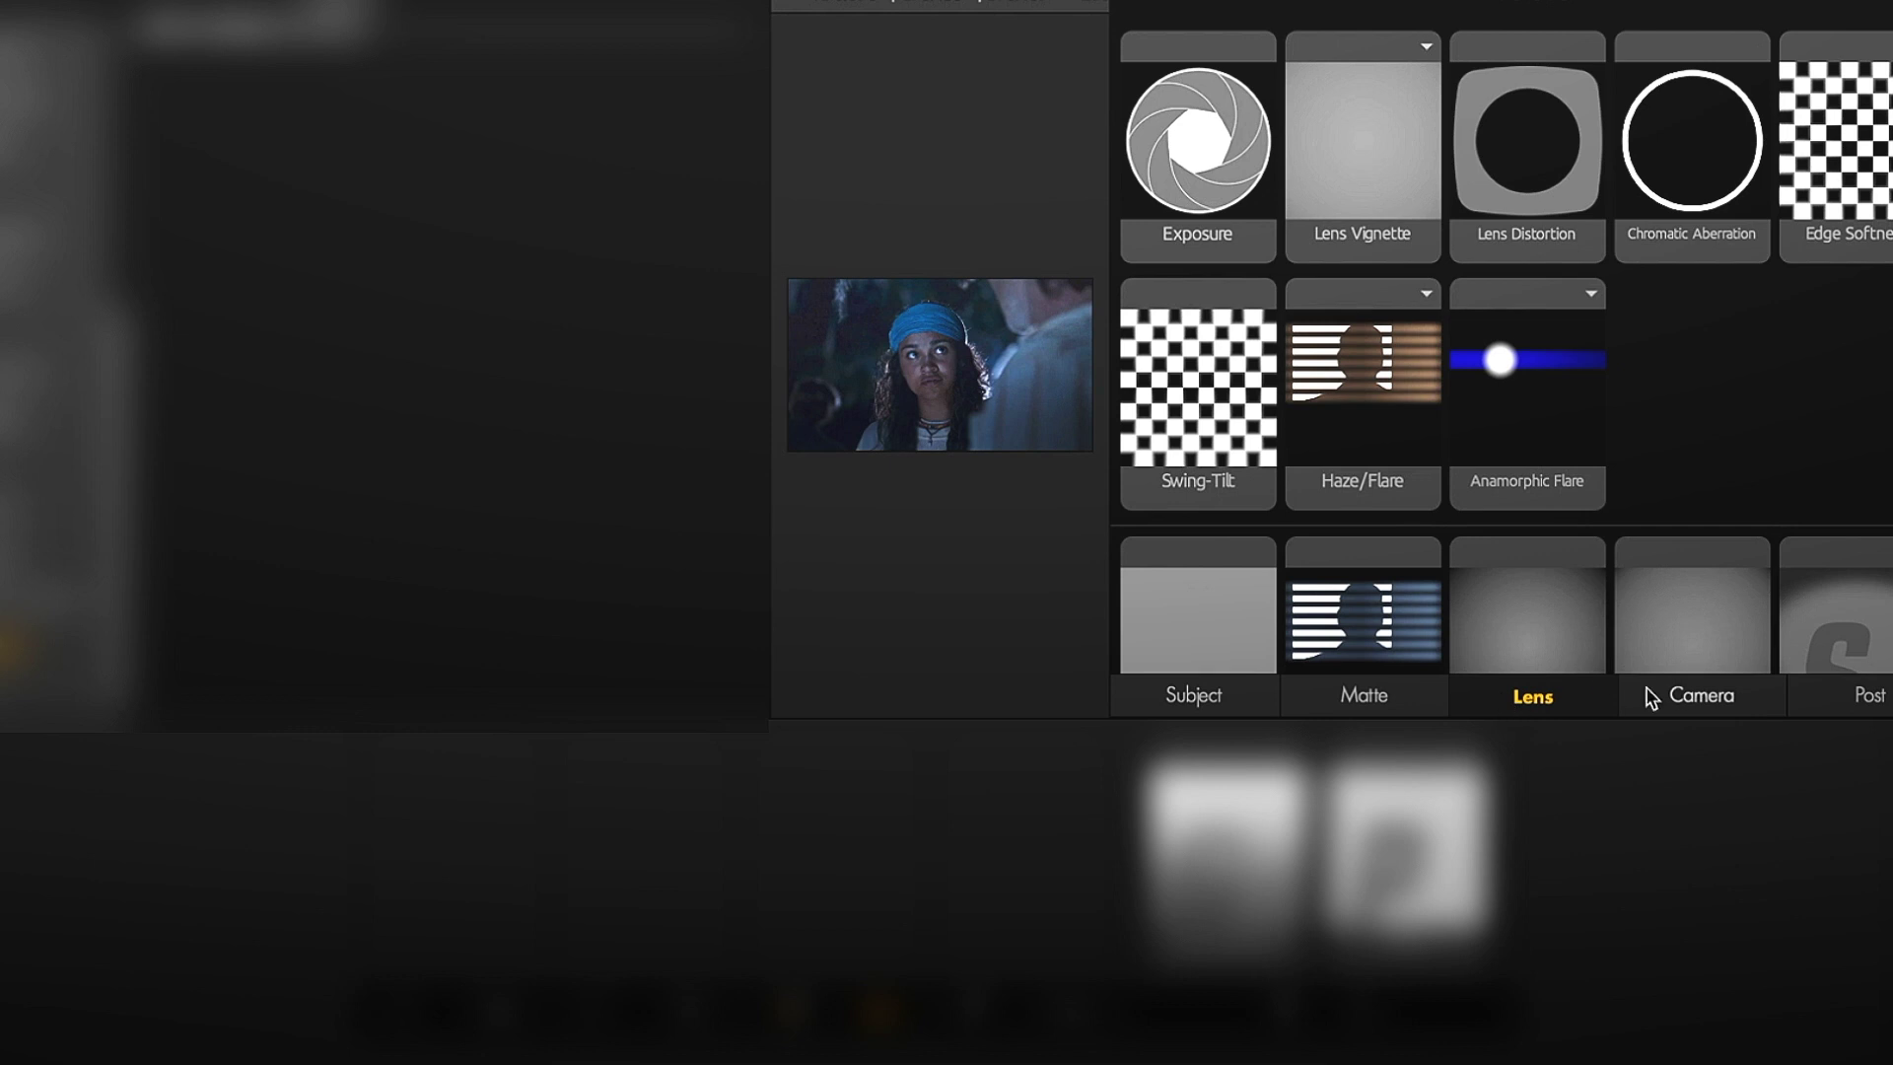
{"action": "left_click", "coordinate": [1375, 414]}
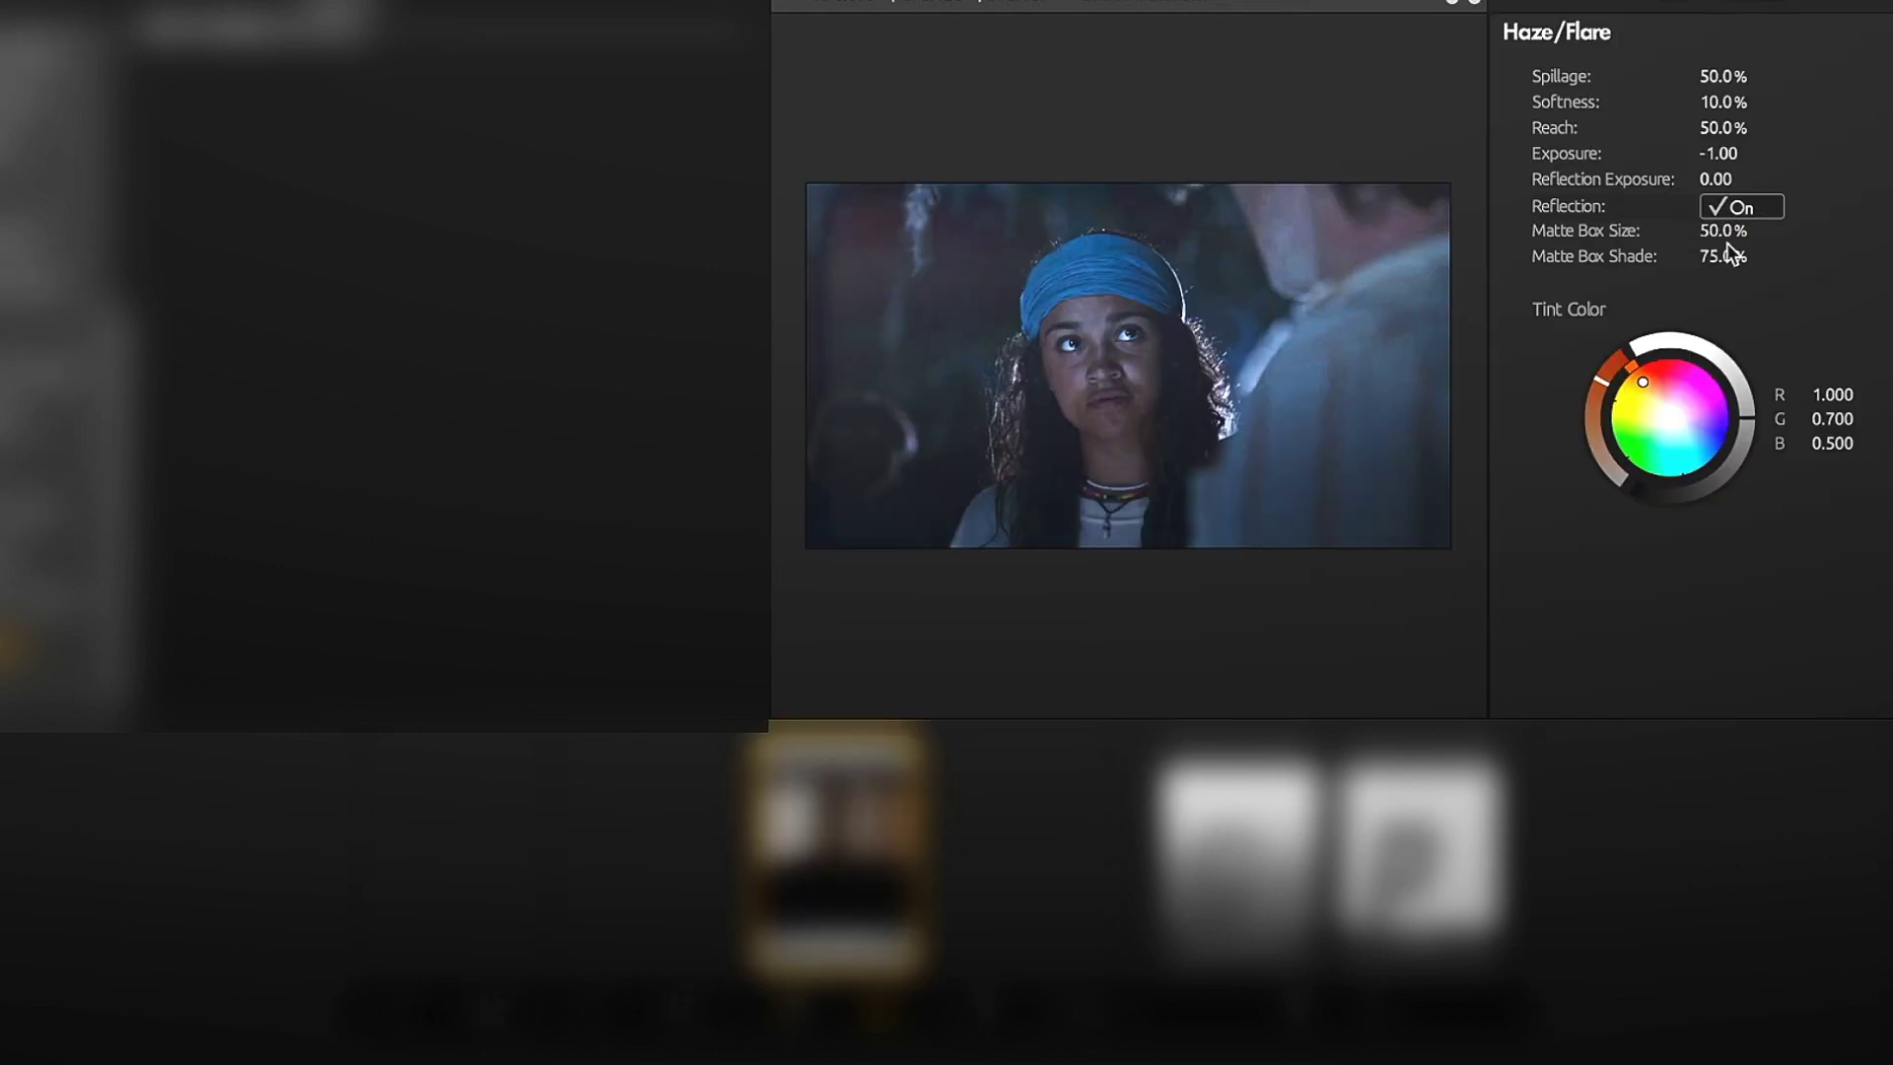
{"action": "left_click_drag", "start_coordinate": [1724, 256], "coordinate": [1714, 219]}
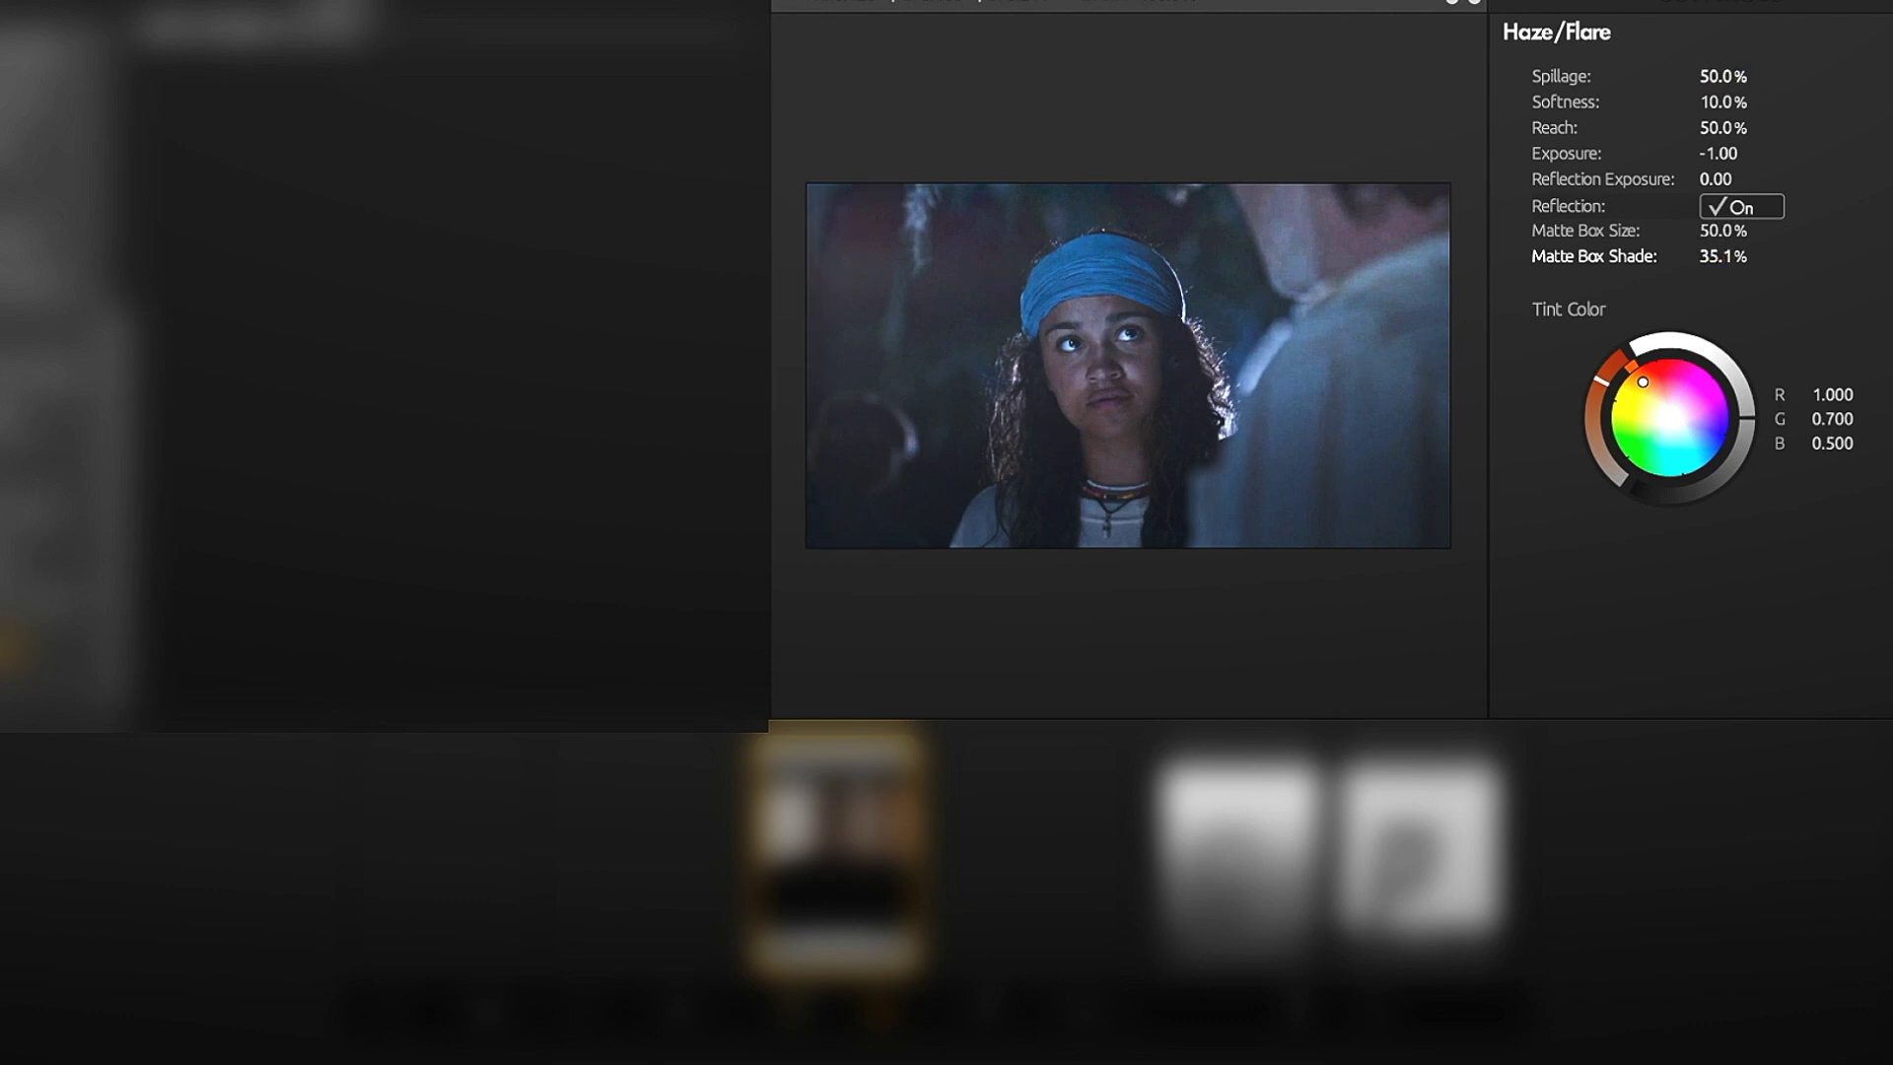
{"action": "left_click_drag", "start_coordinate": [1723, 76], "coordinate": [1706, 76]}
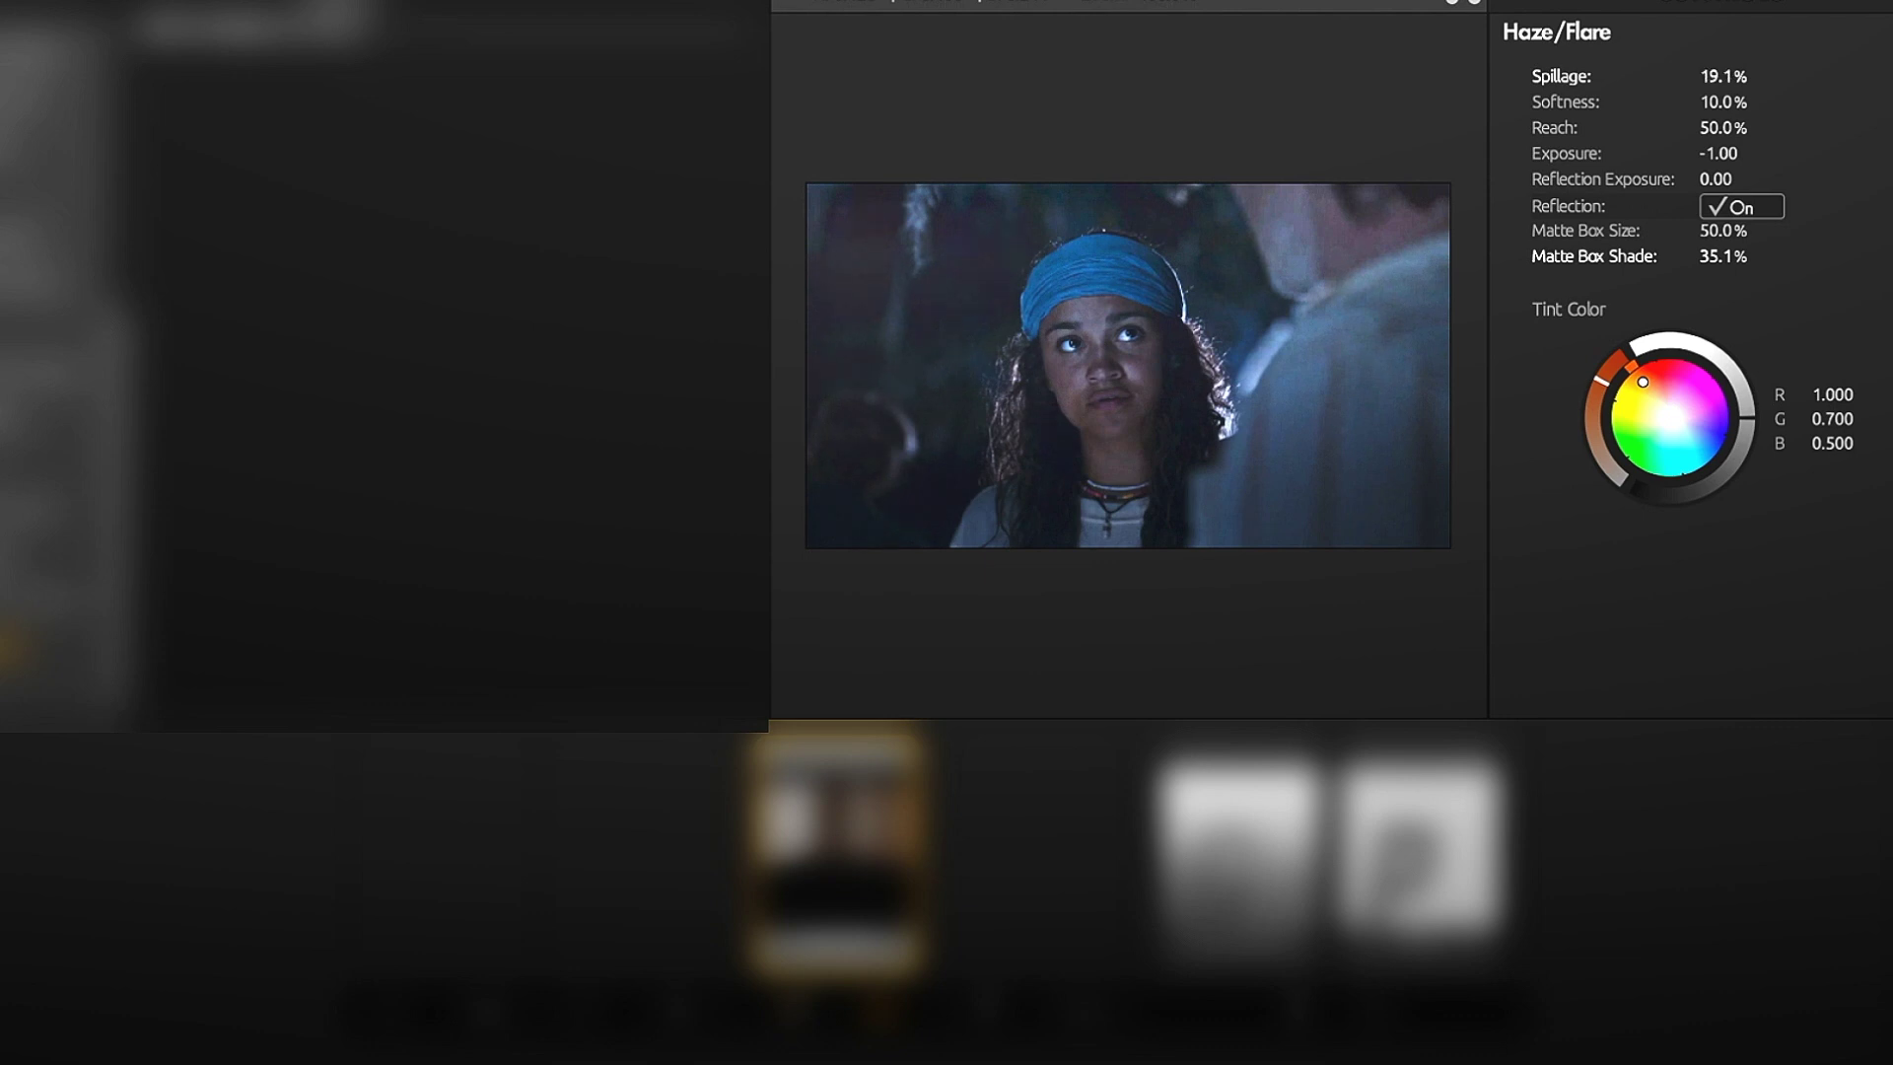
{"action": "left_click_drag", "start_coordinate": [1724, 76], "coordinate": [1716, 76]}
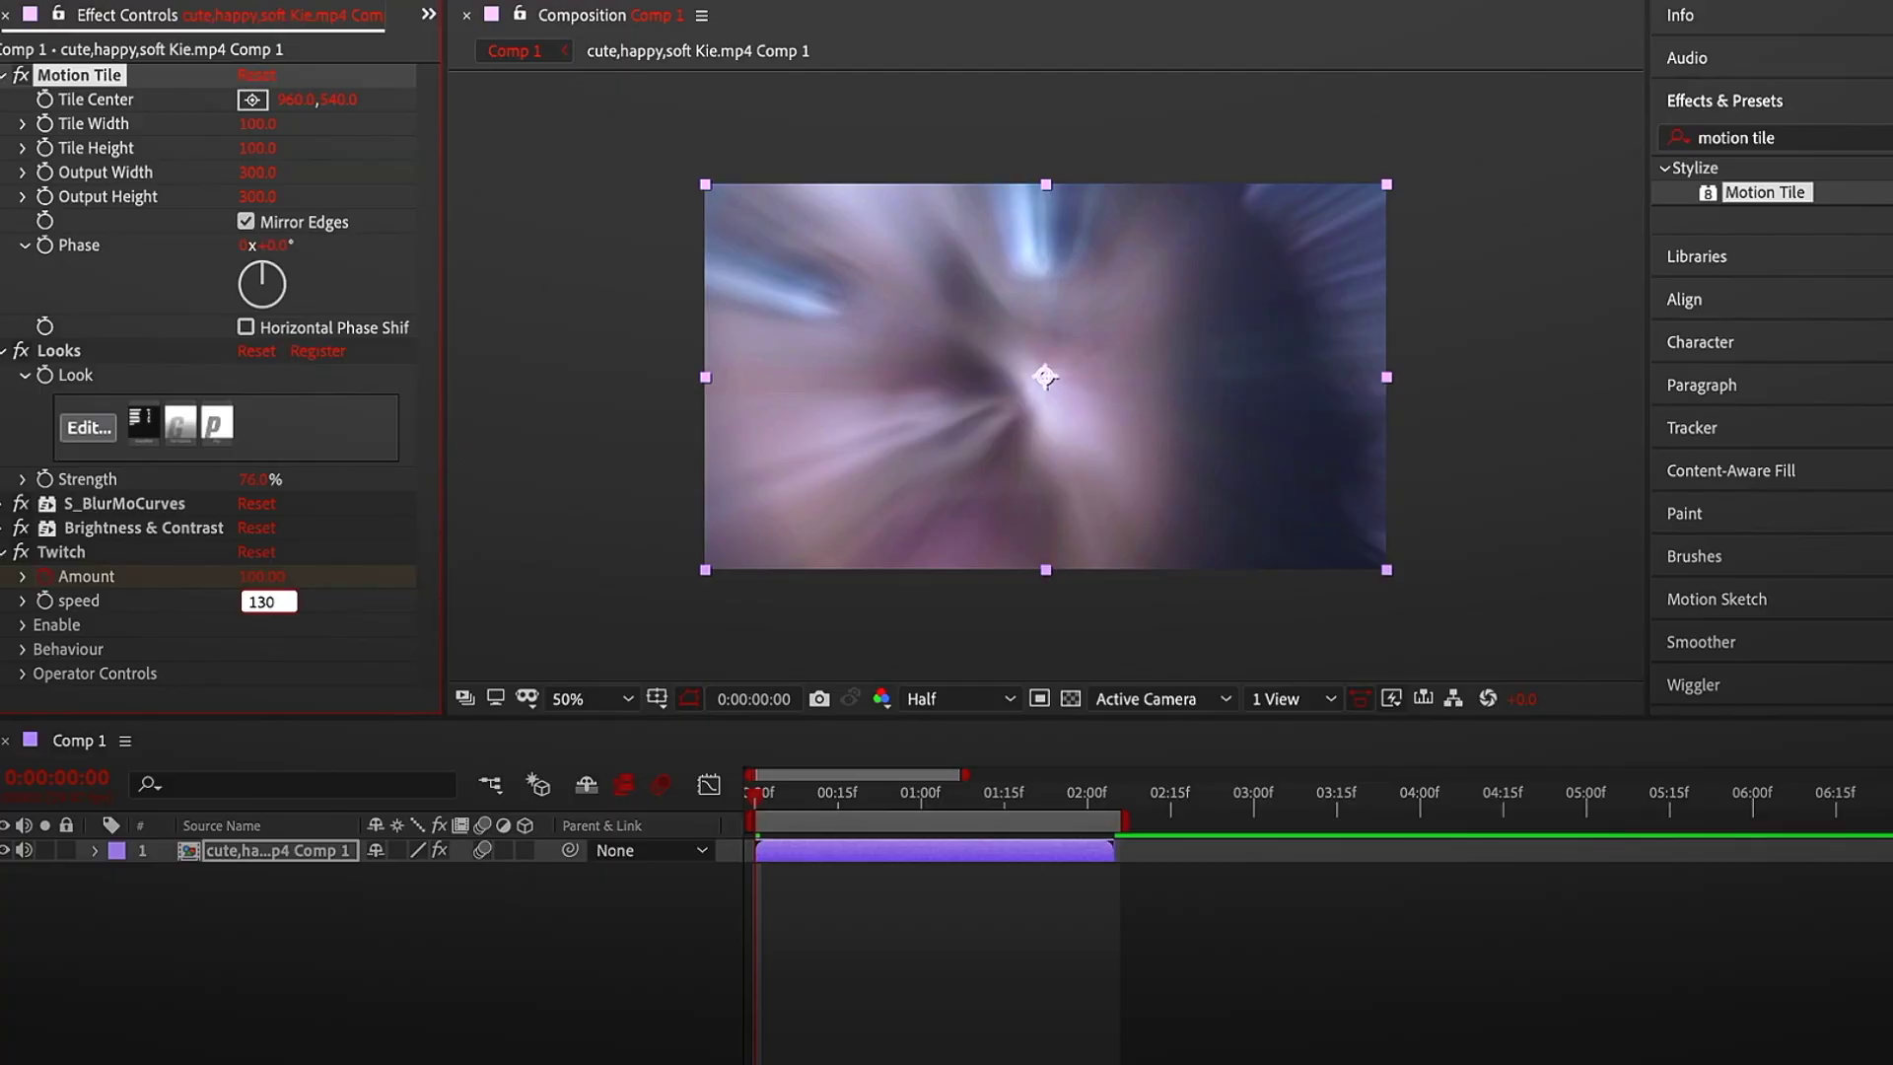
Confirm a Twitch speed of 130 and enable Twitch's Slide option
{"action": "key", "text": "Return"}
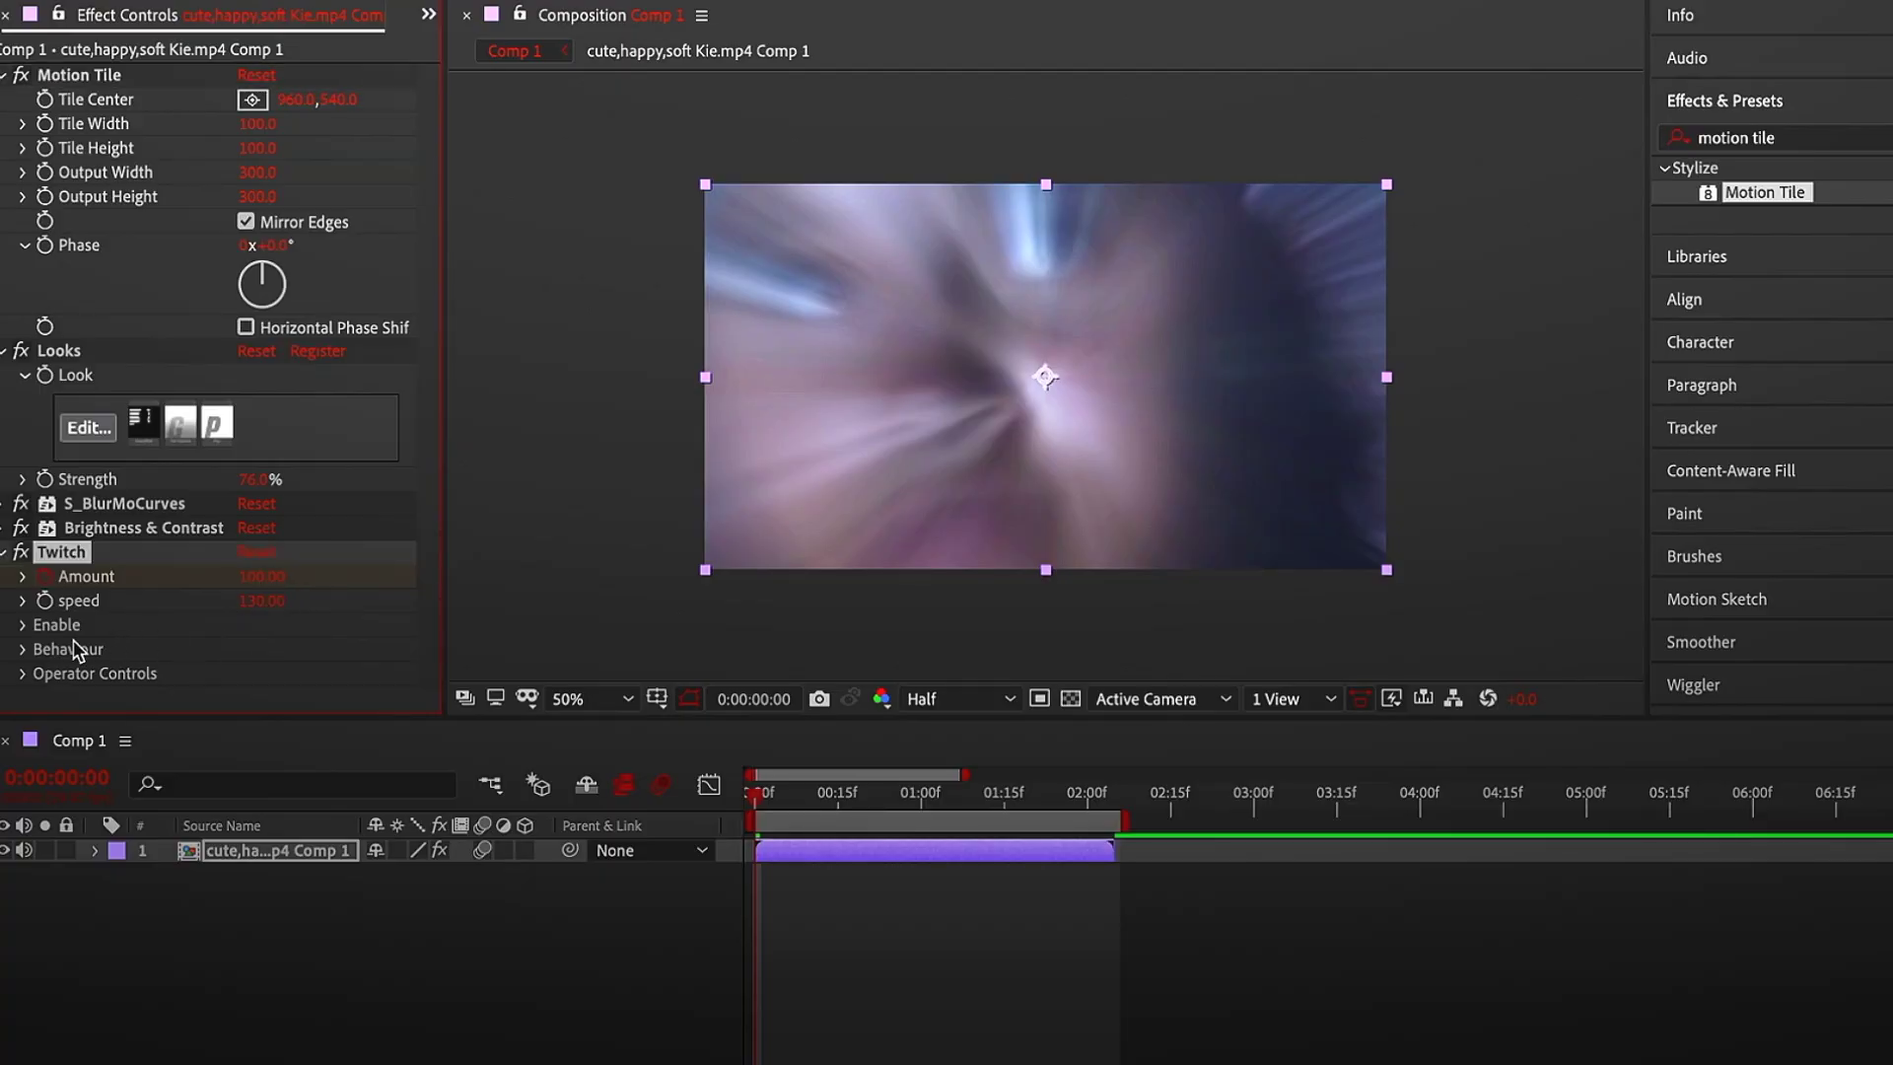
{"action": "left_click", "coordinate": [22, 625]}
{"action": "scroll", "coordinate": [105, 649], "scroll_direction": "down", "scroll_amount": 3}
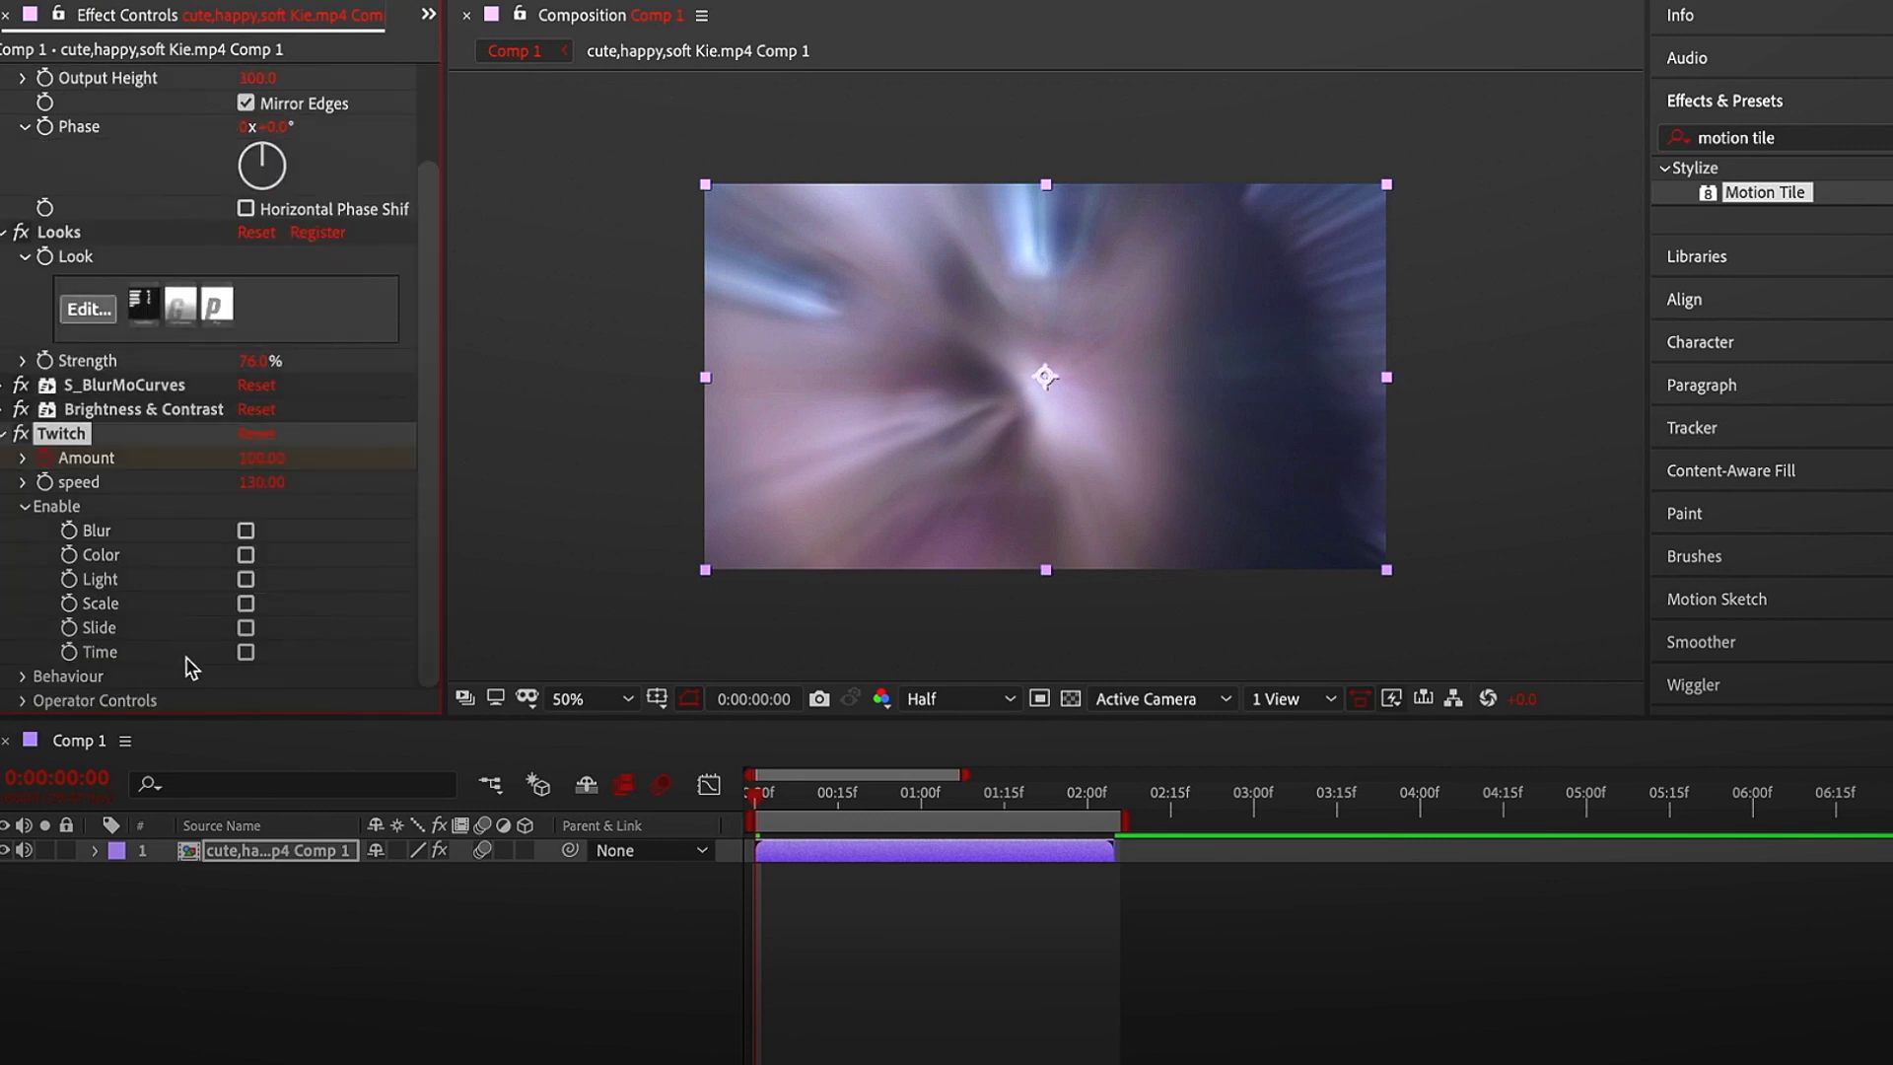
{"action": "left_click", "coordinate": [245, 628]}
In Twitch's Slide operator controls, set Slide Amount 65 and Slide Direction +90°
{"action": "left_click", "coordinate": [24, 701]}
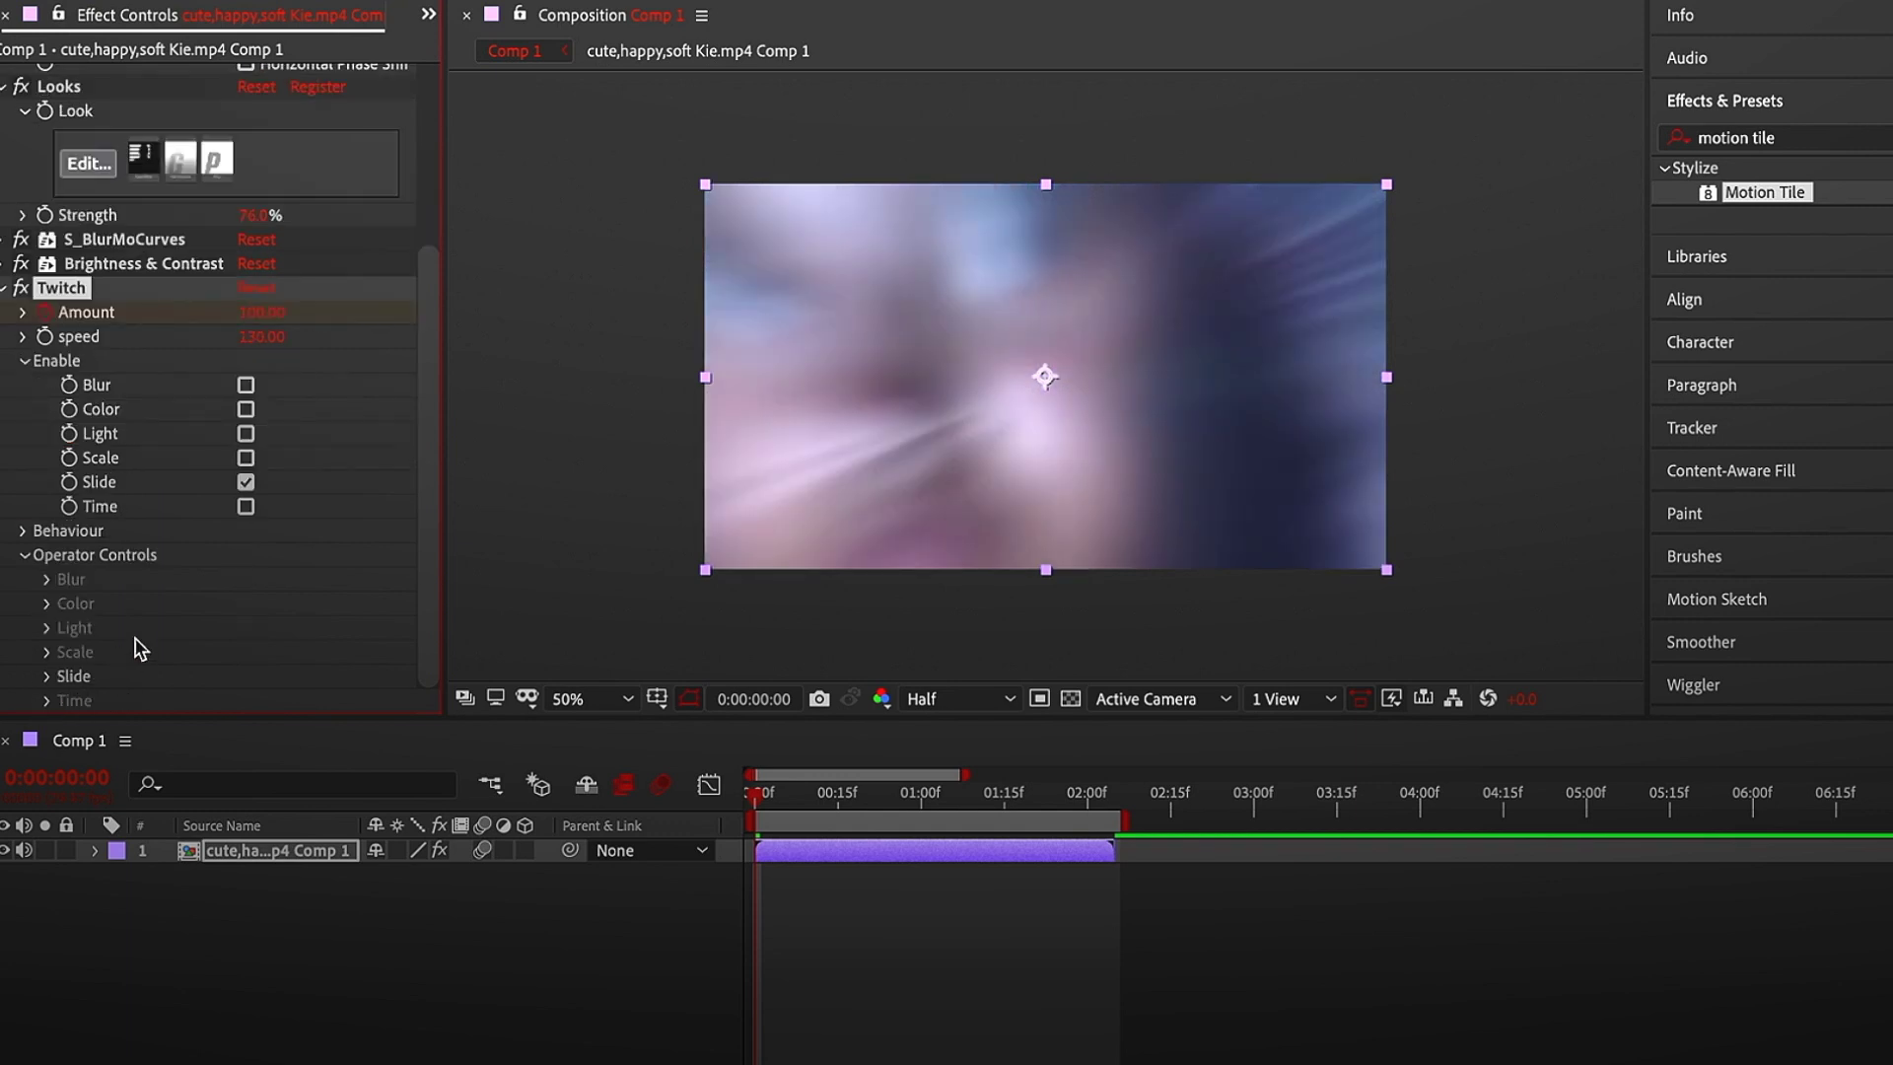
{"action": "left_click", "coordinate": [48, 676]}
{"action": "scroll", "coordinate": [152, 658], "scroll_direction": "down", "scroll_amount": 1}
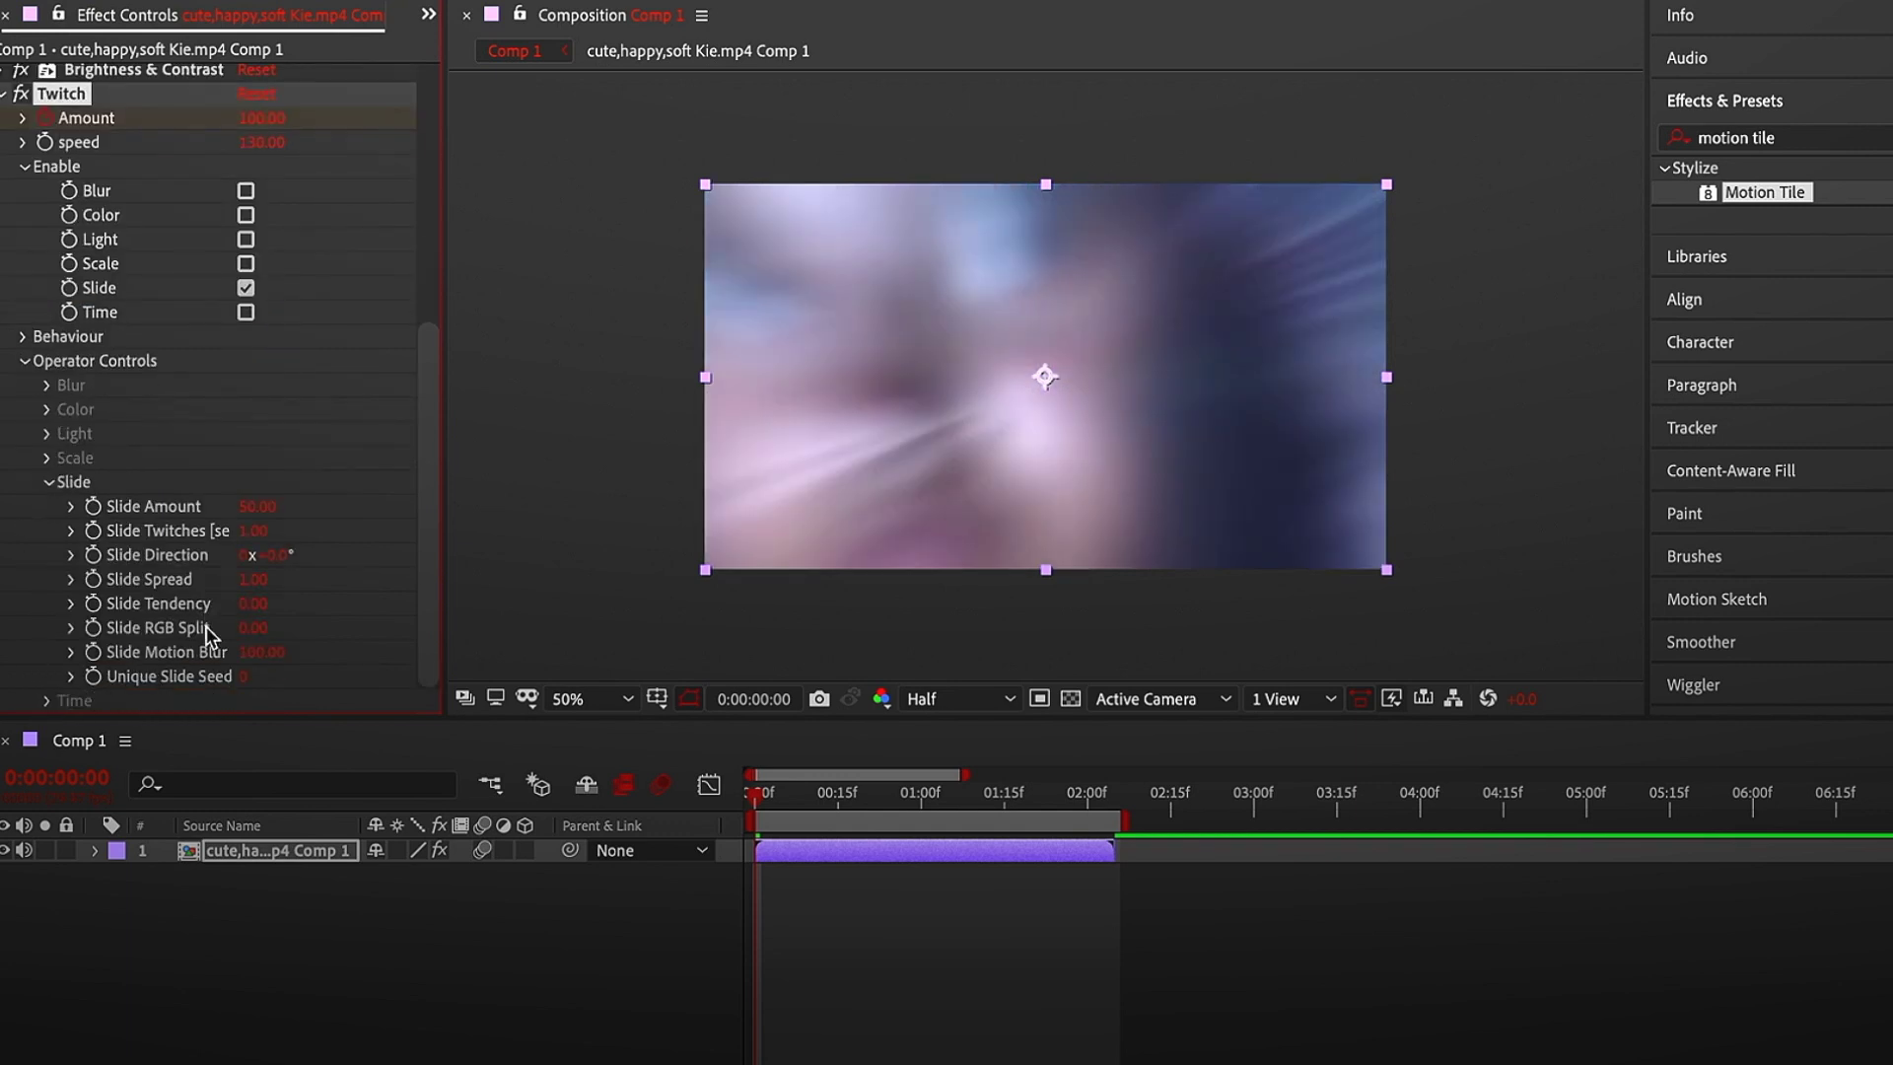
{"action": "left_click", "coordinate": [261, 508]}
{"action": "type", "text": "6"}
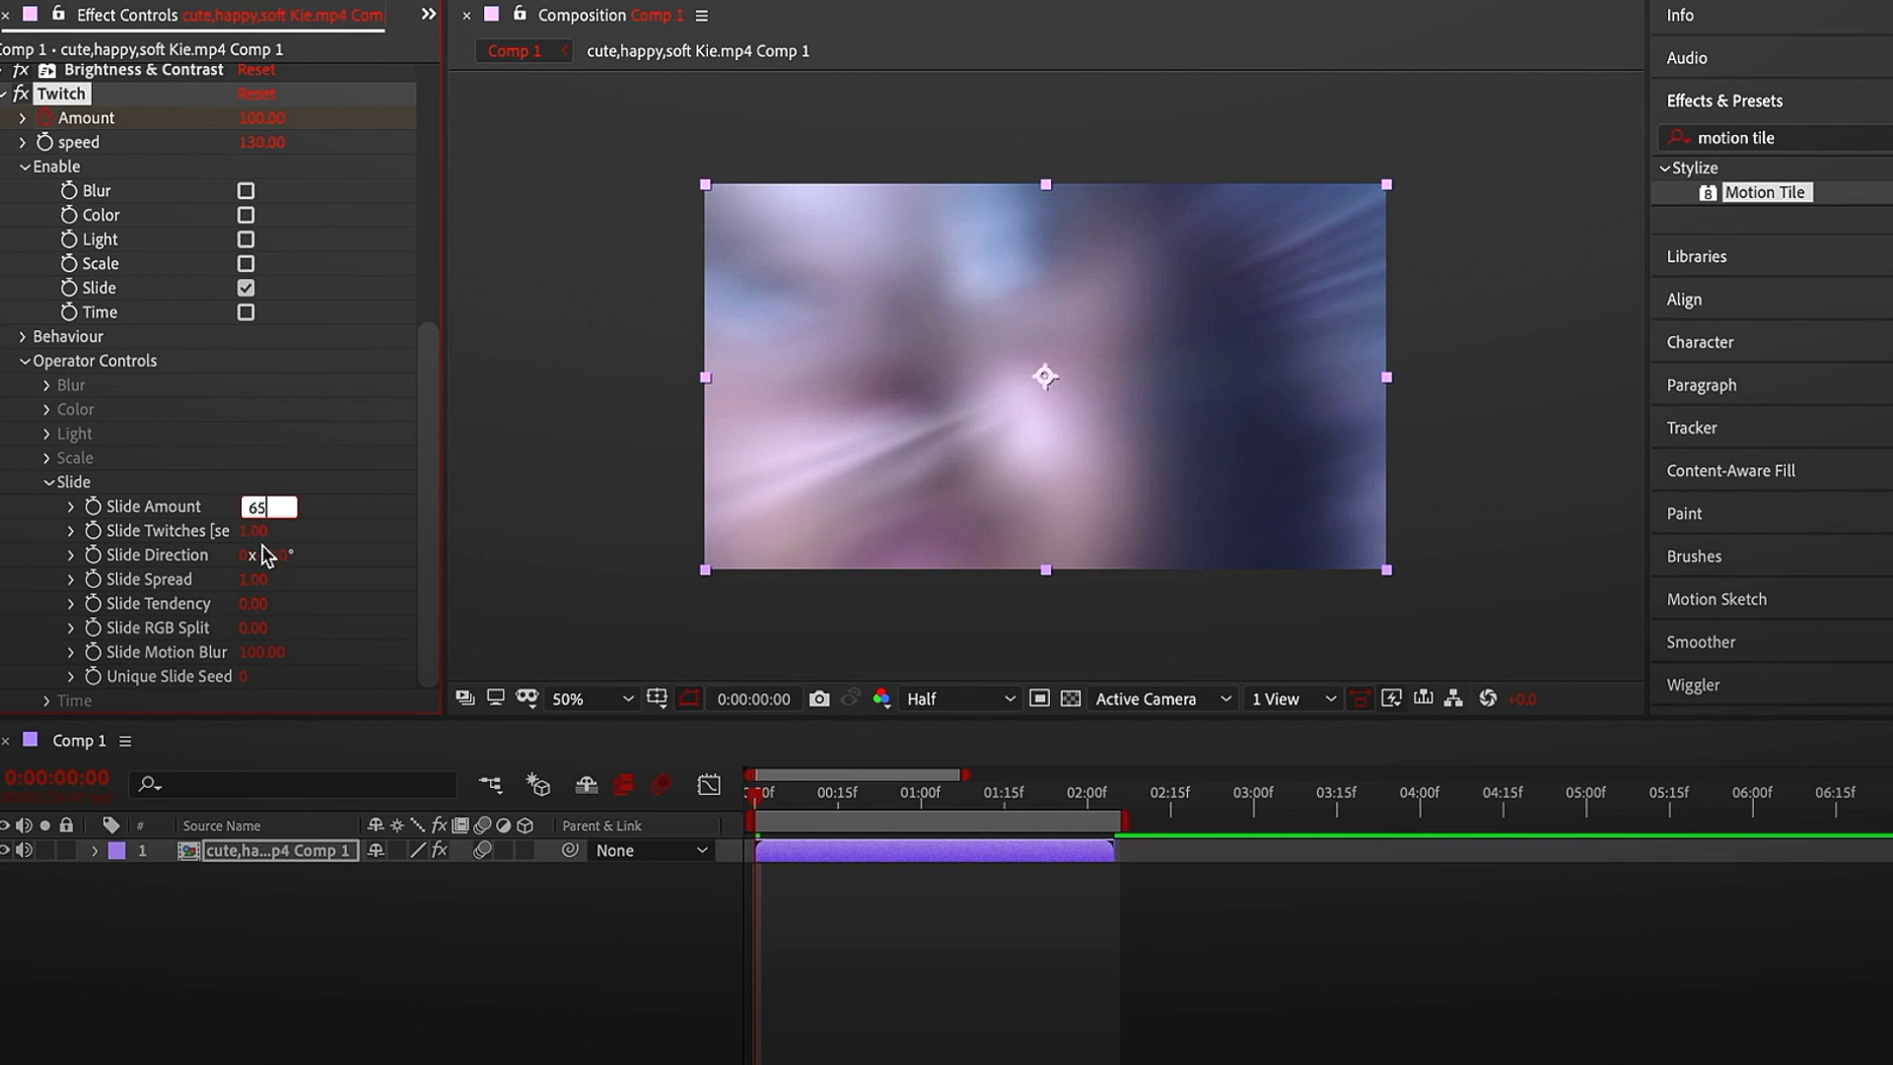
{"action": "type", "text": "5"}
{"action": "left_click", "coordinate": [273, 559]}
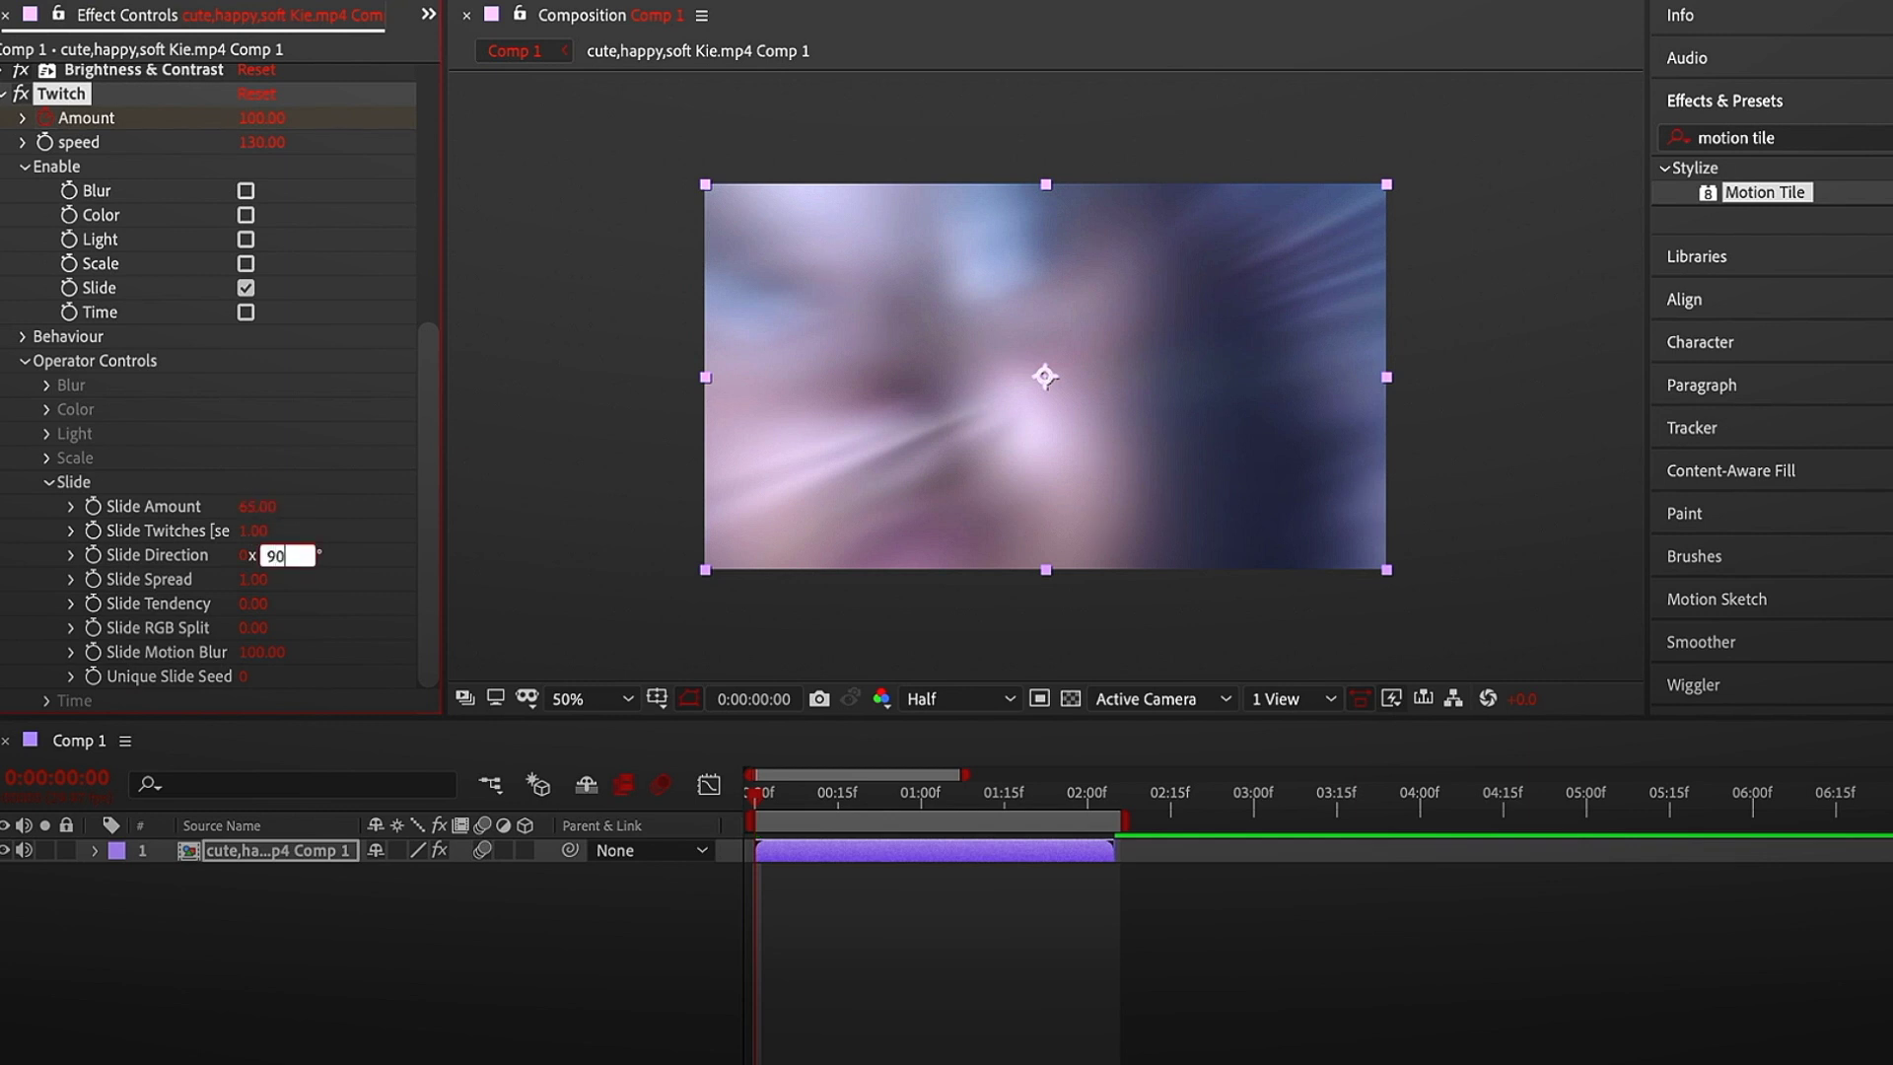
{"action": "type", "text": "90"}
{"action": "key", "text": "Return"}
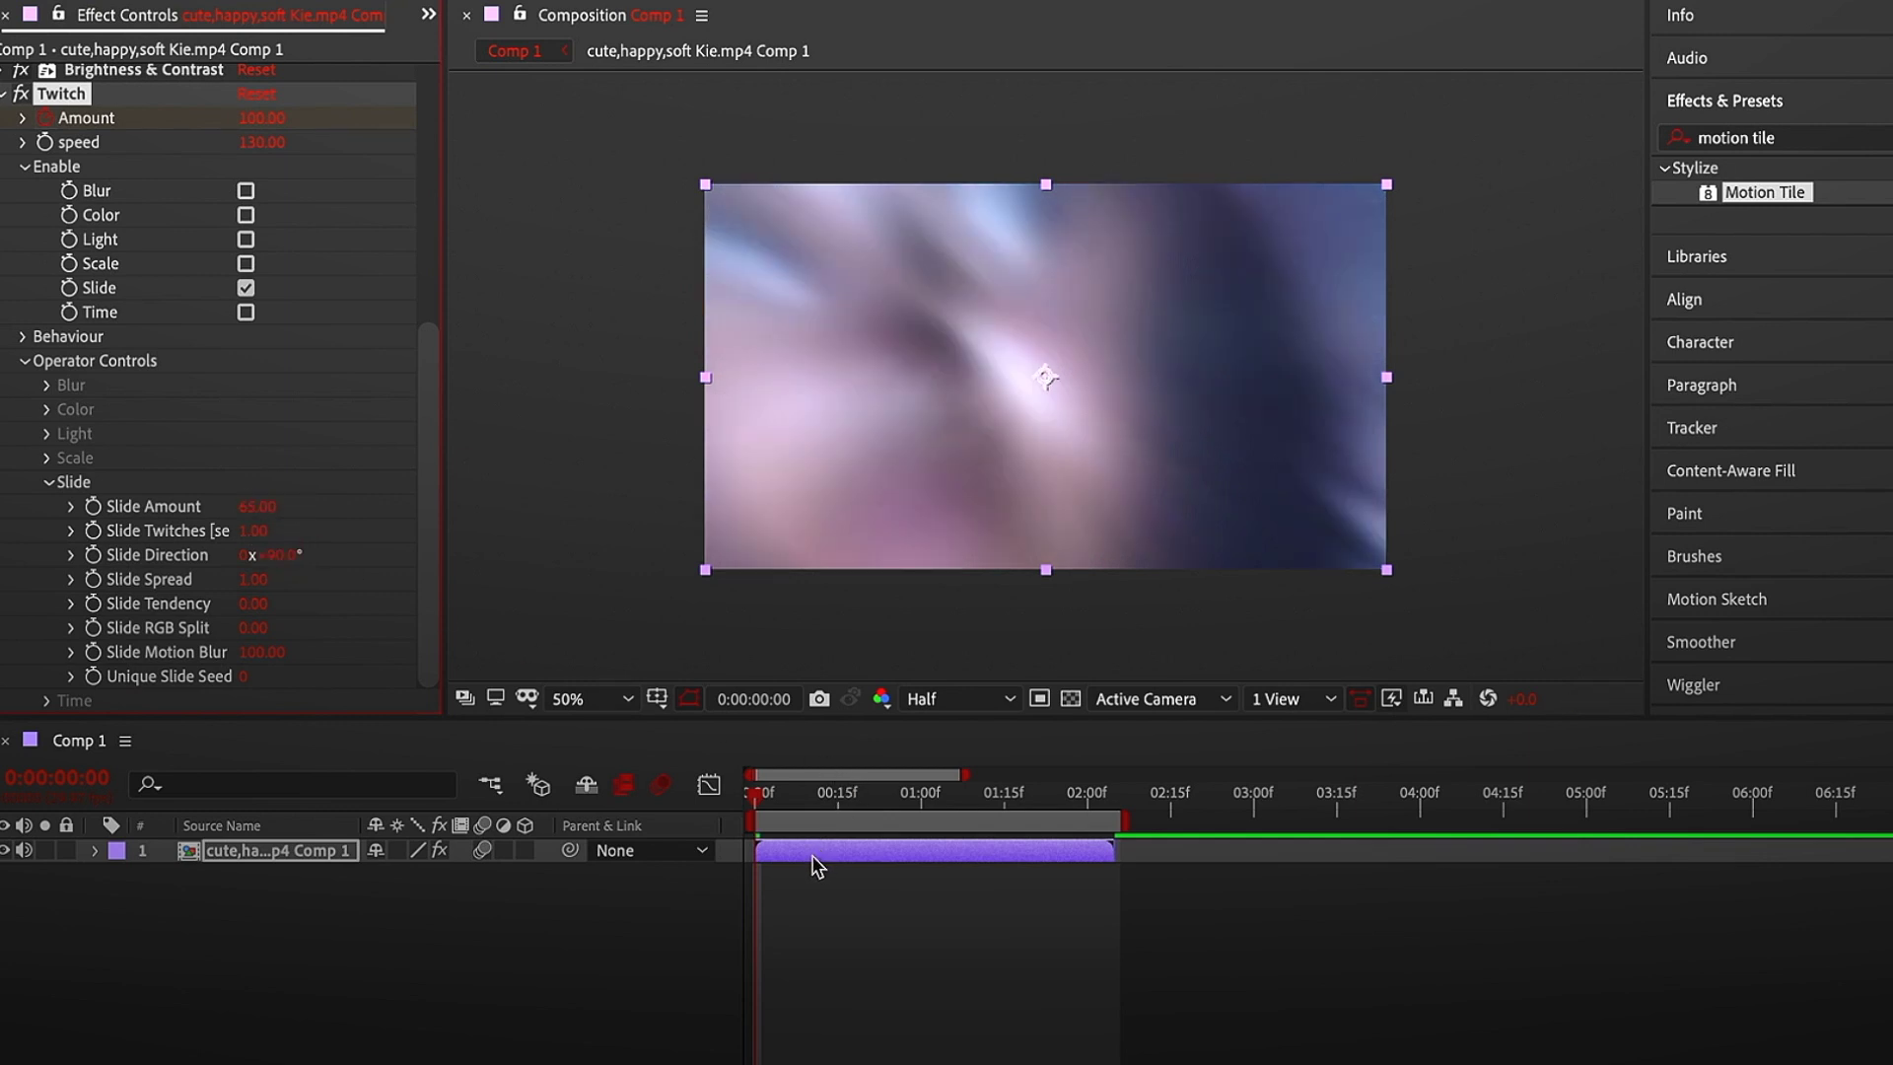
Reveal the clip layer's keyframed properties and set the preview resolution to Quarter
{"action": "left_click", "coordinate": [813, 854]}
{"action": "key", "text": "u"}
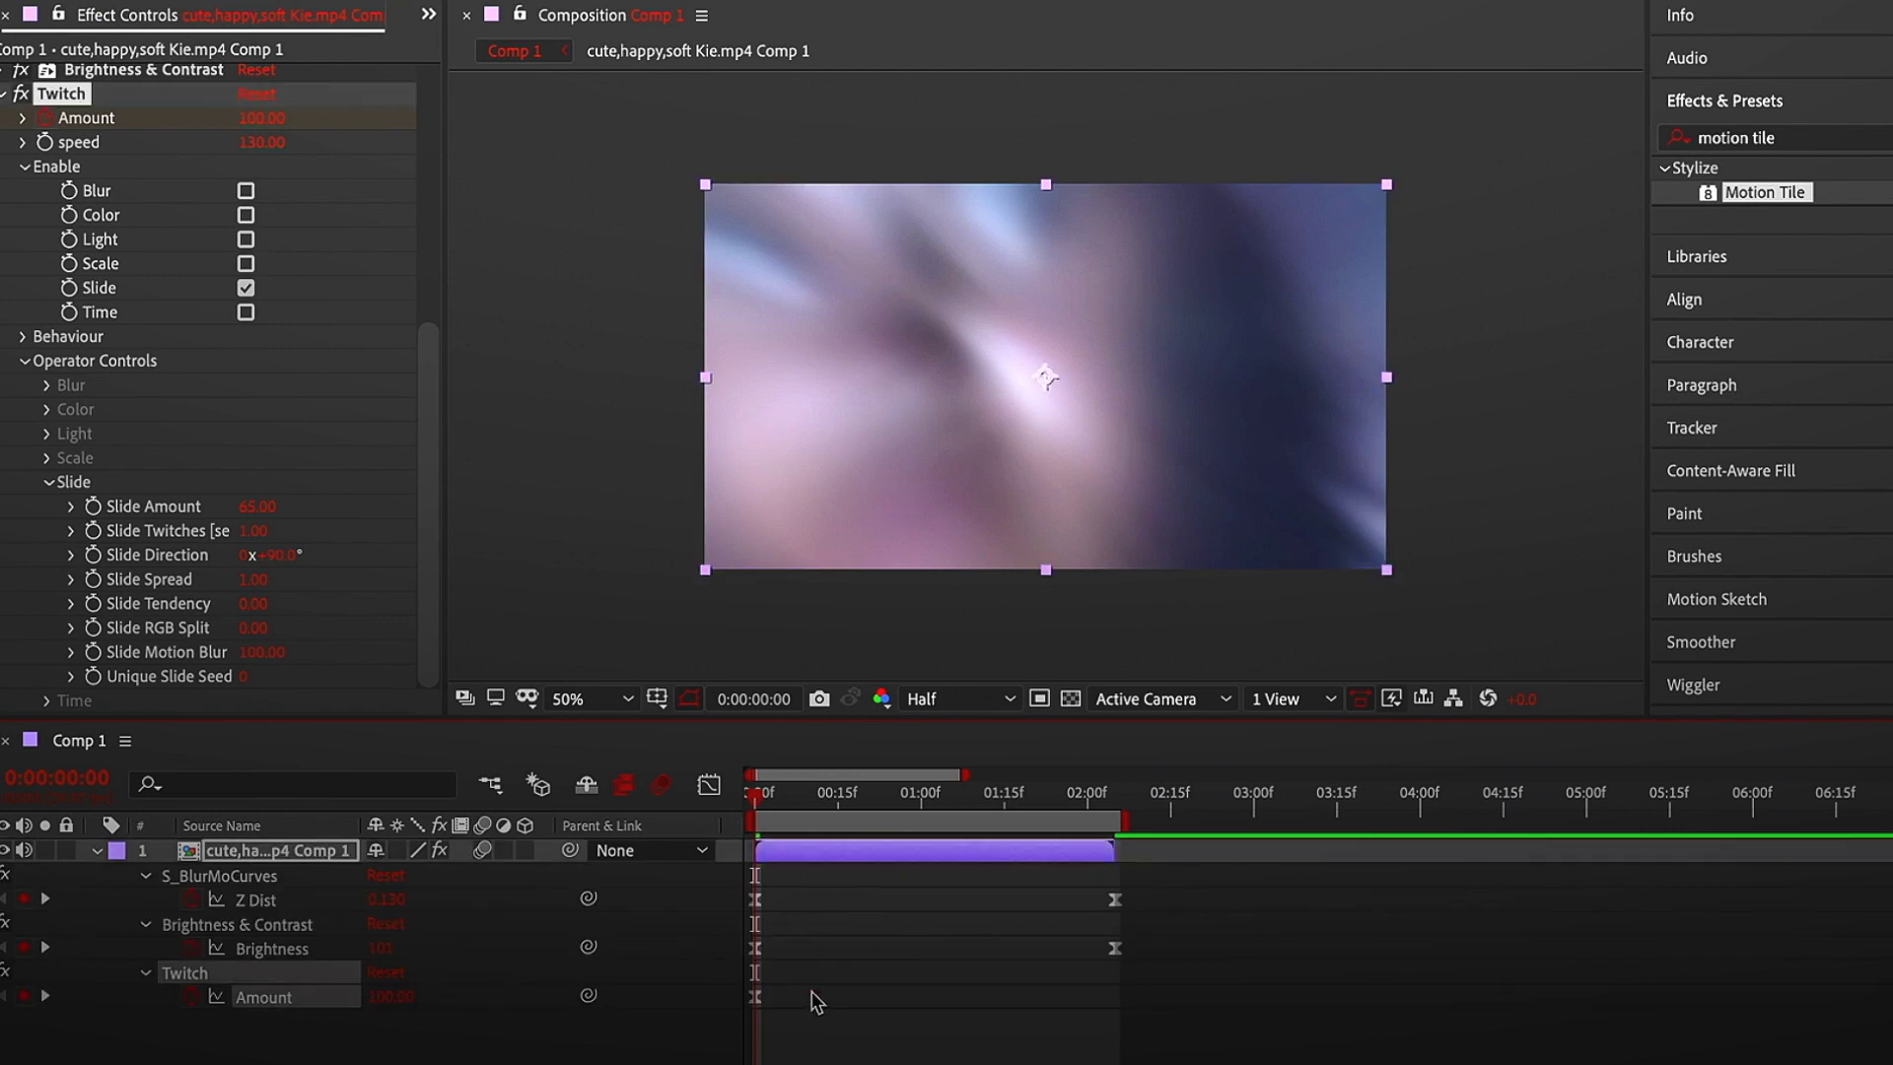
{"action": "left_click", "coordinate": [709, 783]}
{"action": "left_click", "coordinate": [709, 784]}
{"action": "left_click", "coordinate": [863, 846]}
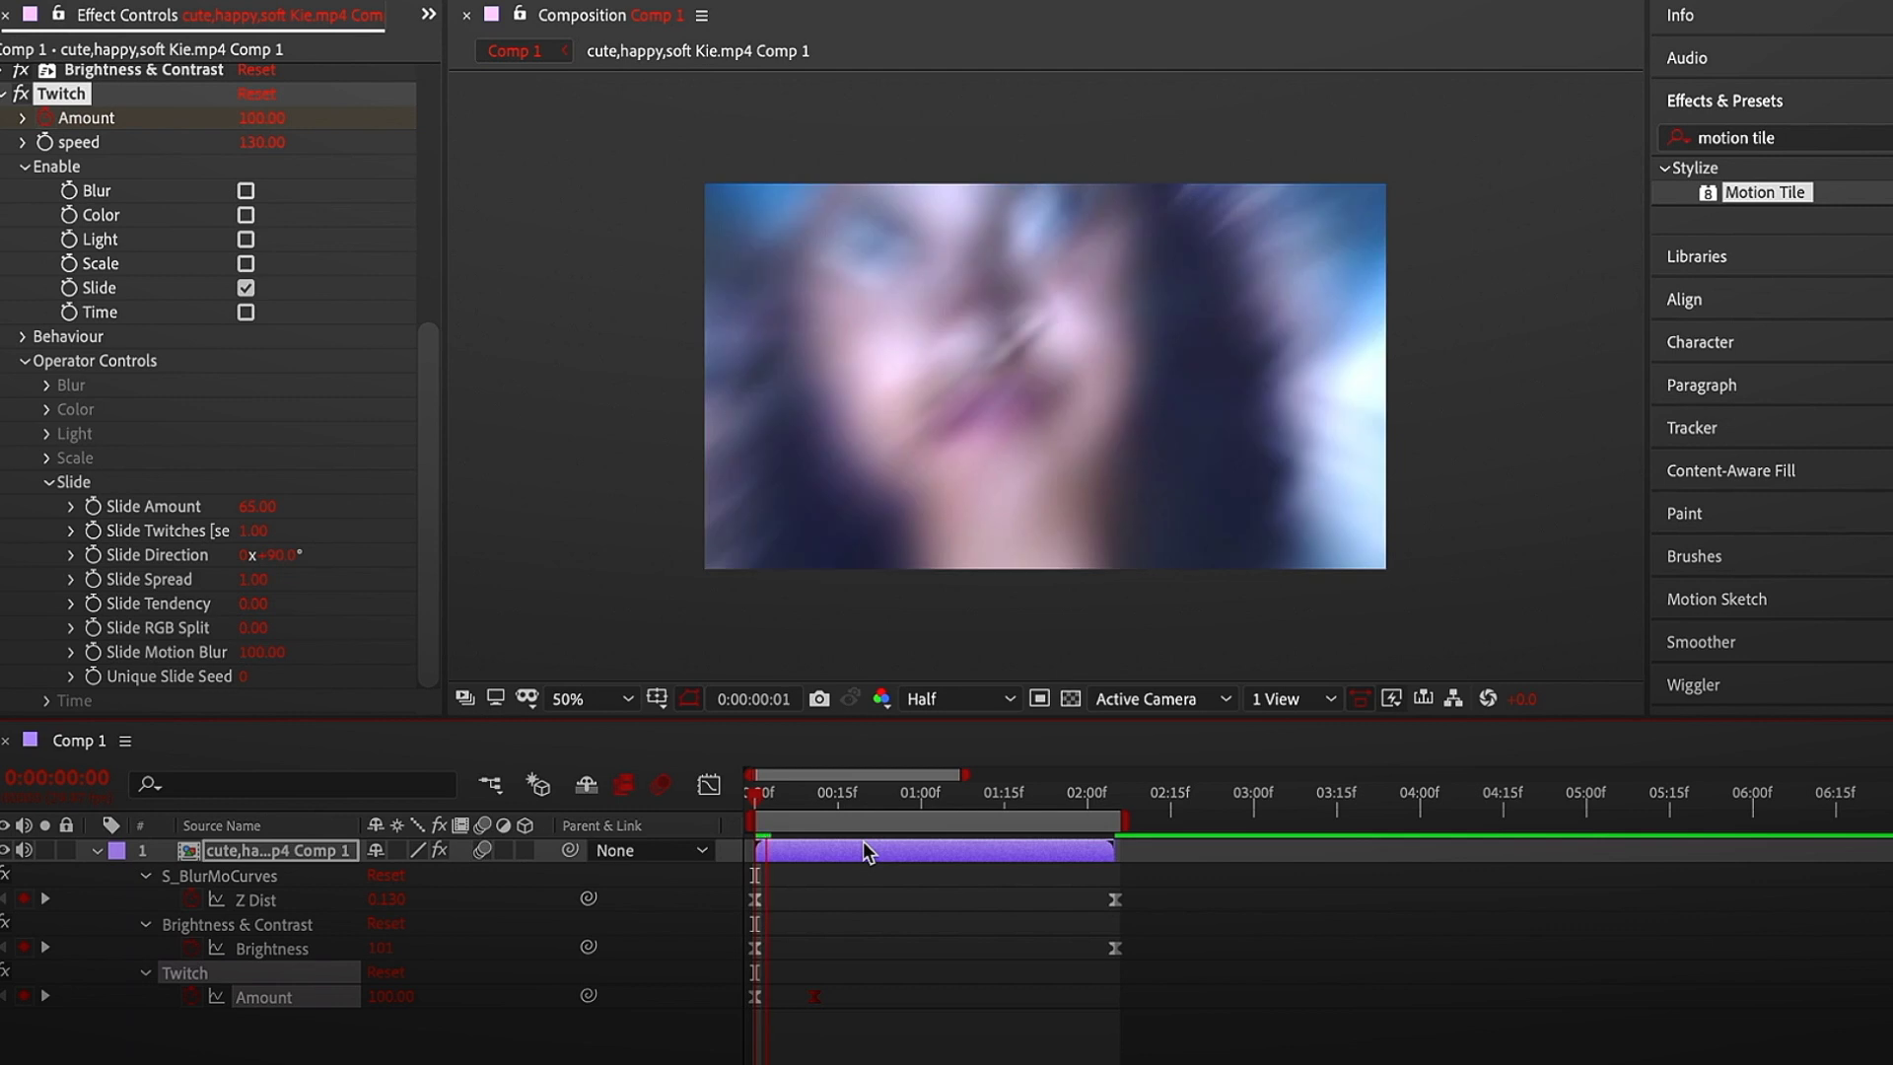
{"action": "left_click", "coordinate": [980, 695]}
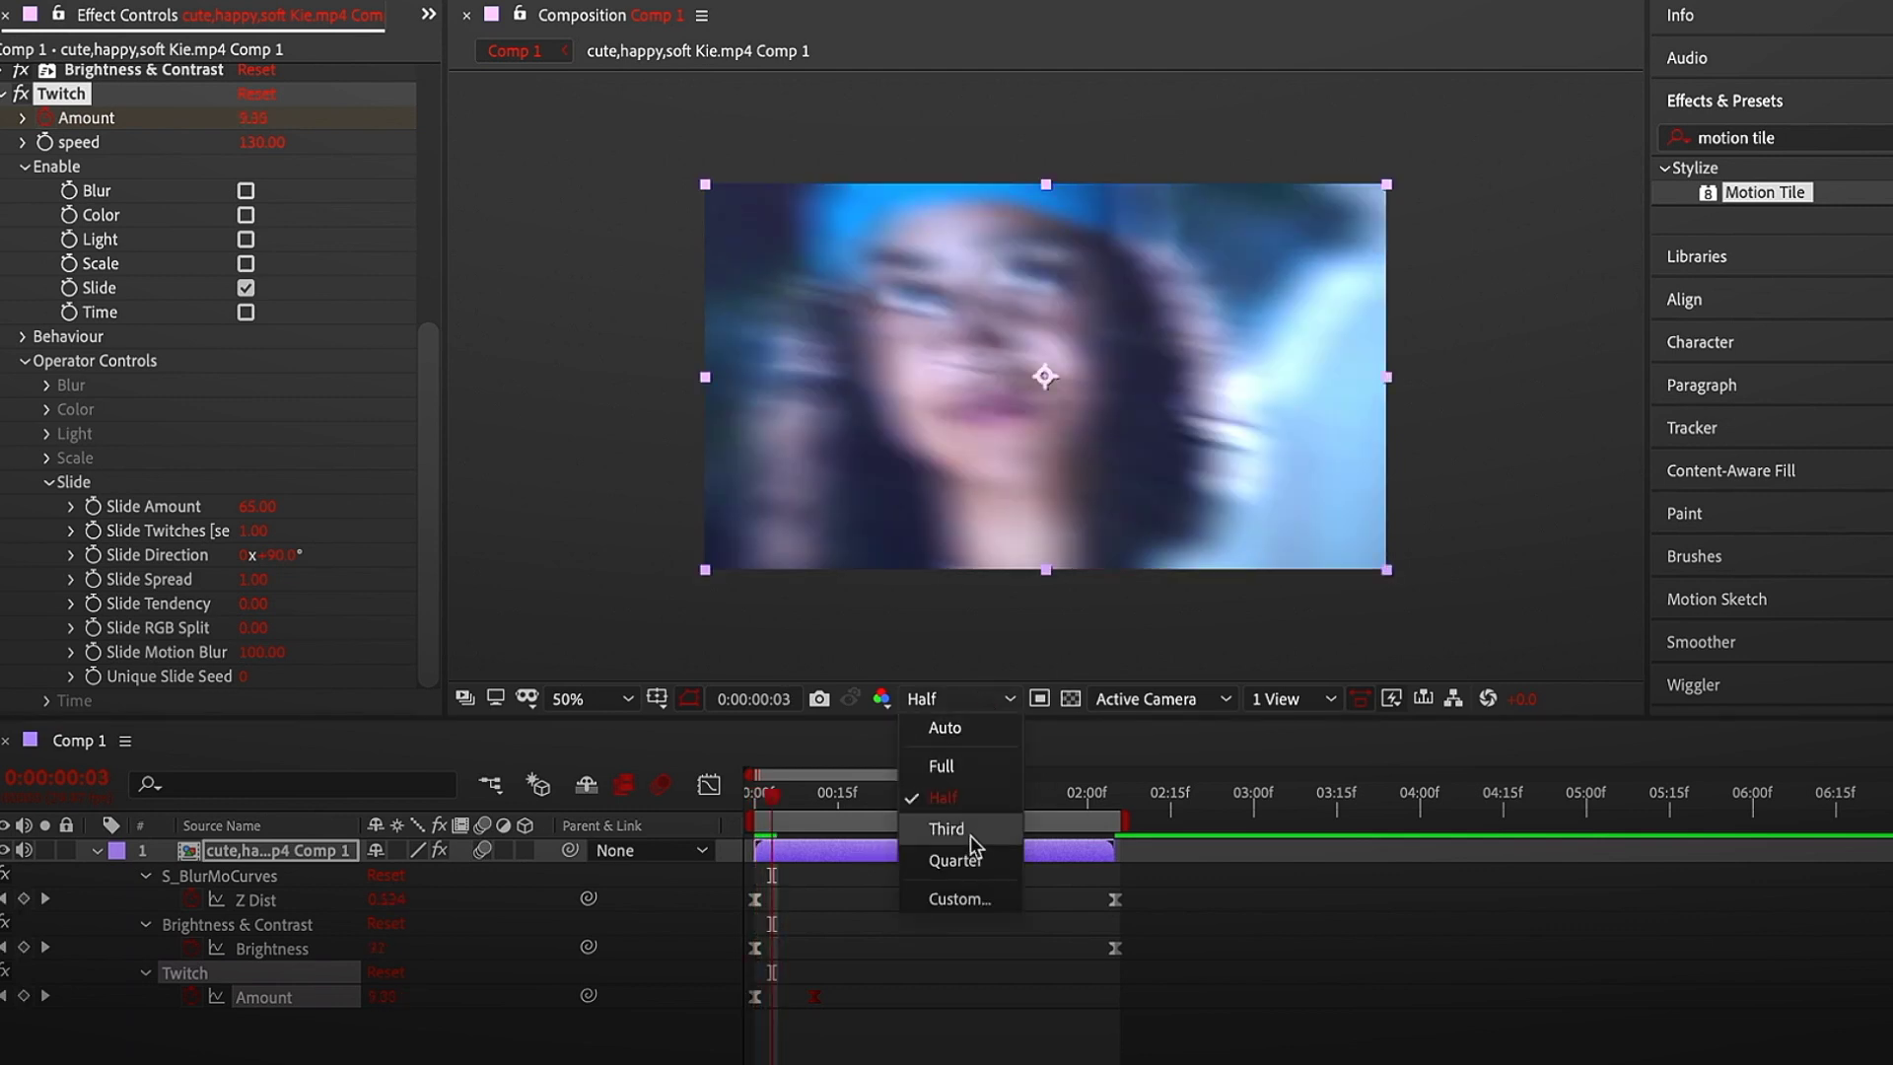
{"action": "left_click", "coordinate": [956, 860]}
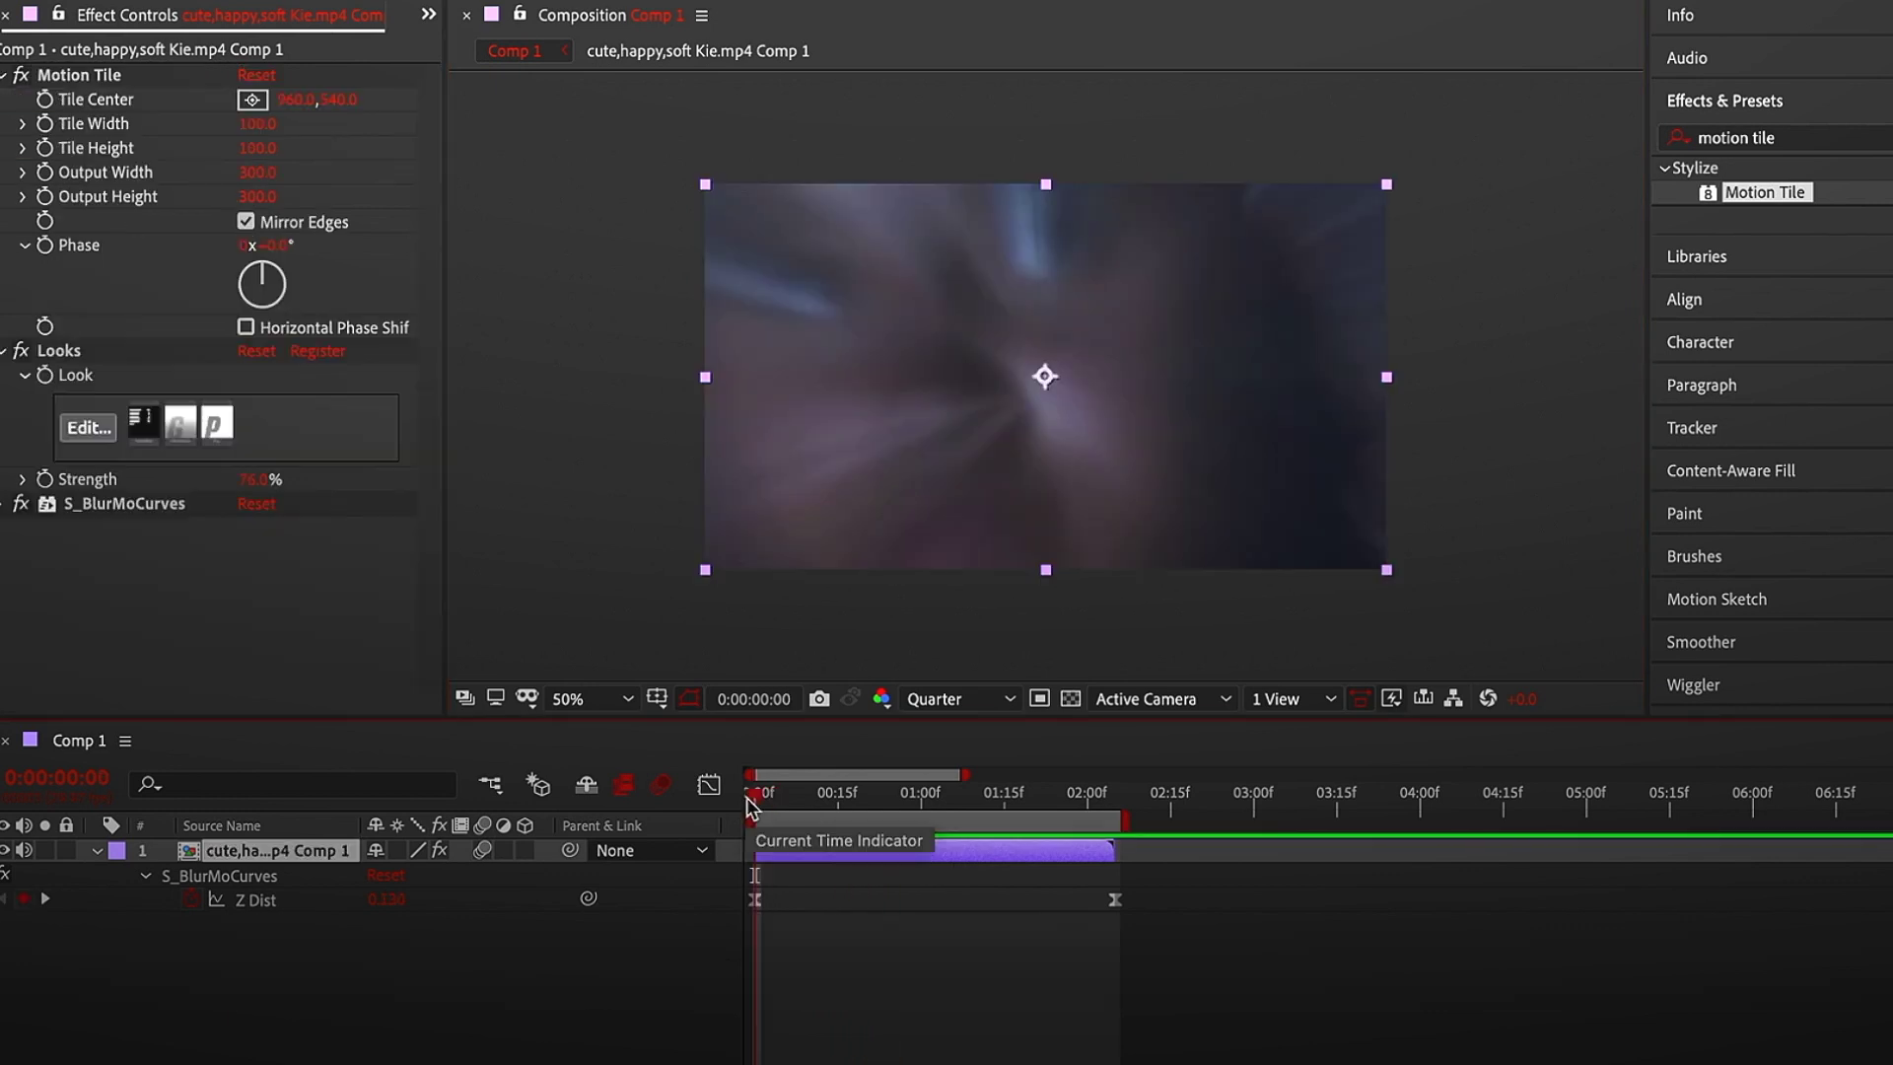
In the Graph Editor, drag both Z Dist keyframe handles so the curve rises steeply then levels off
{"action": "left_click", "coordinate": [756, 906]}
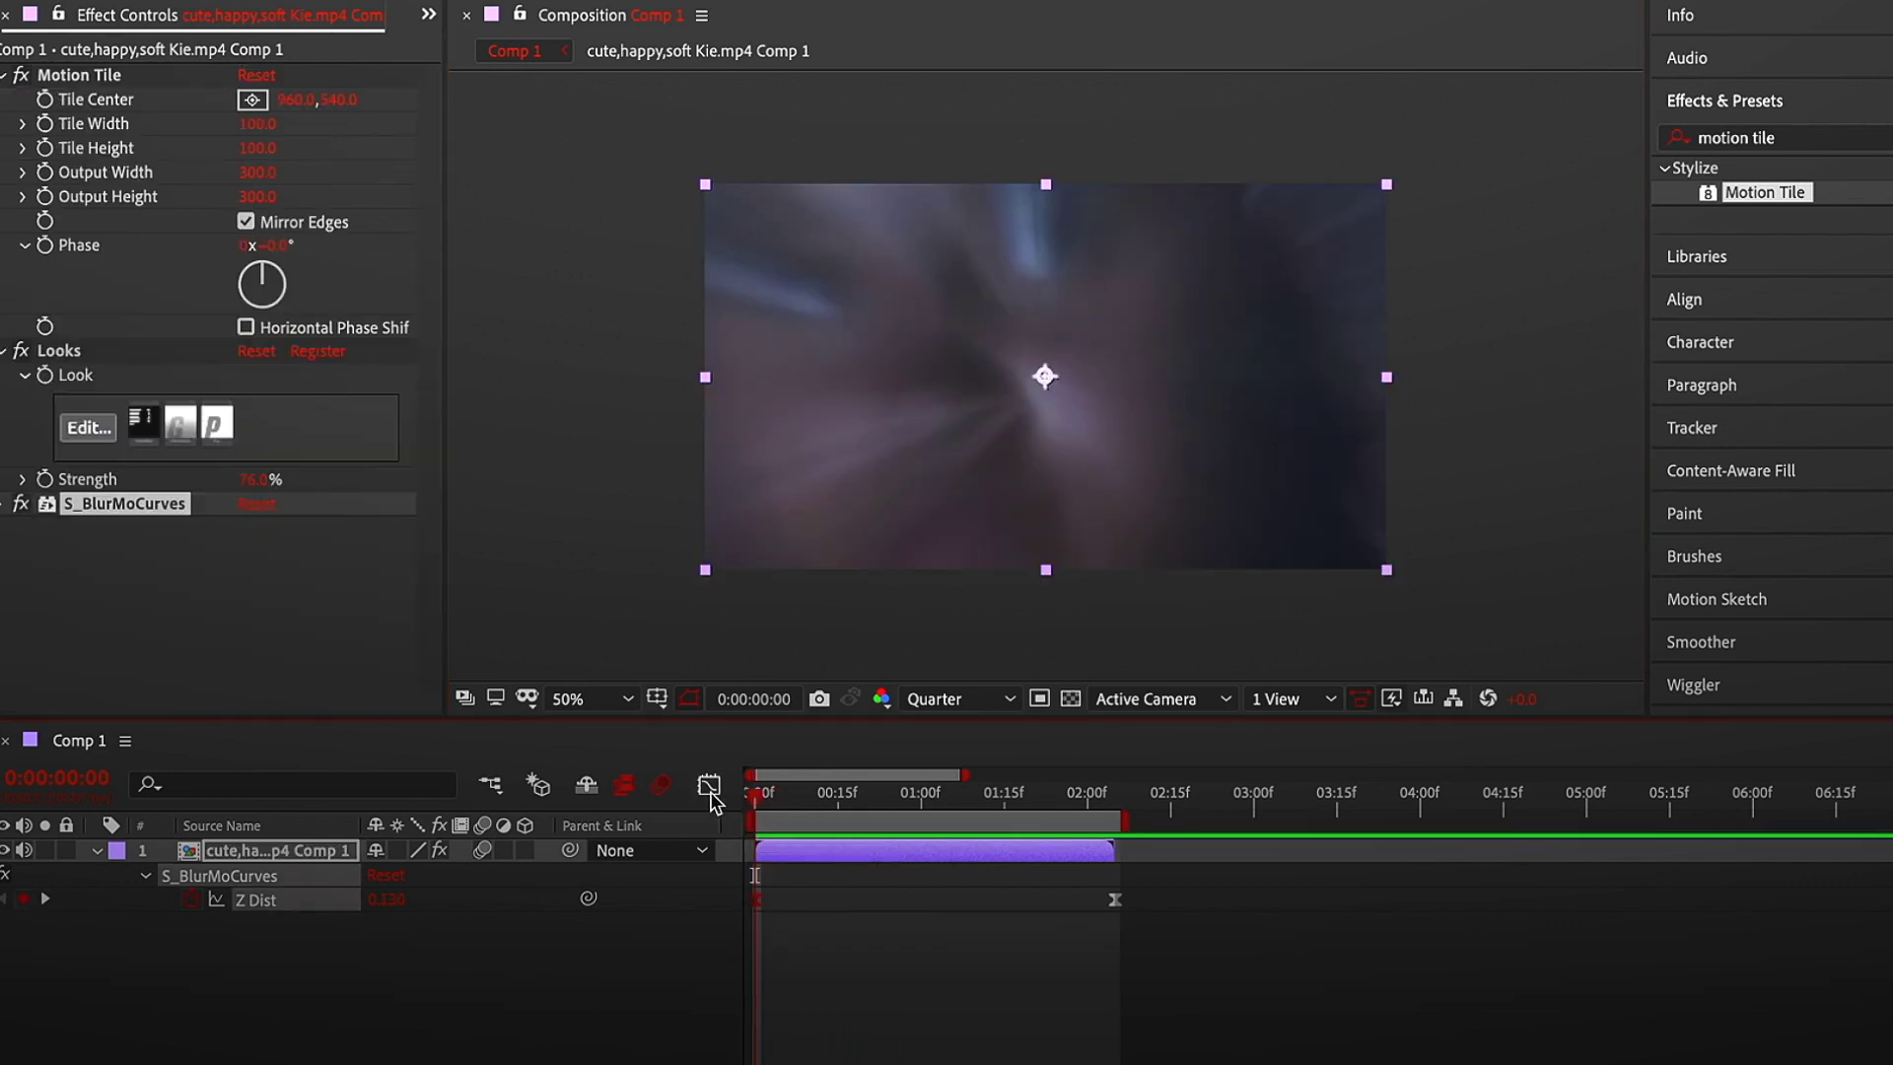
{"action": "left_click", "coordinate": [709, 786]}
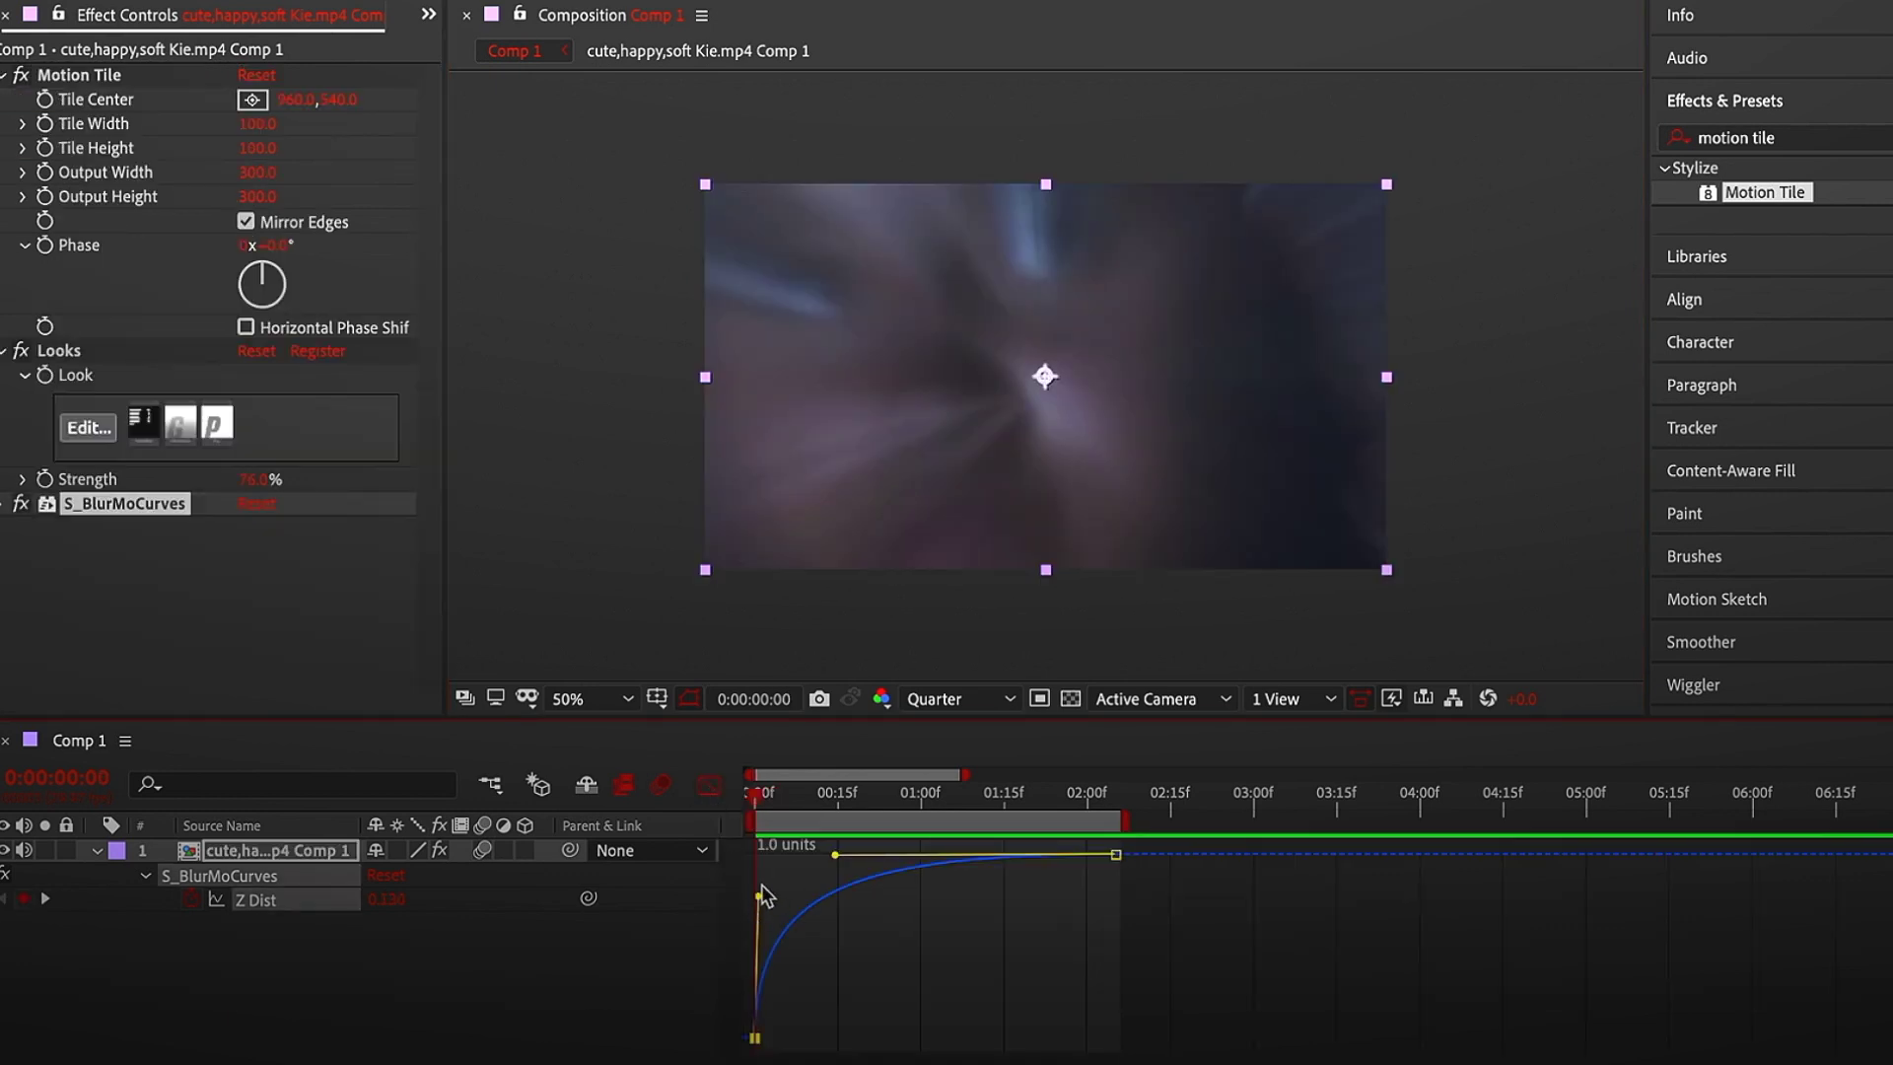
{"action": "left_click_drag", "start_coordinate": [760, 902], "coordinate": [756, 925]}
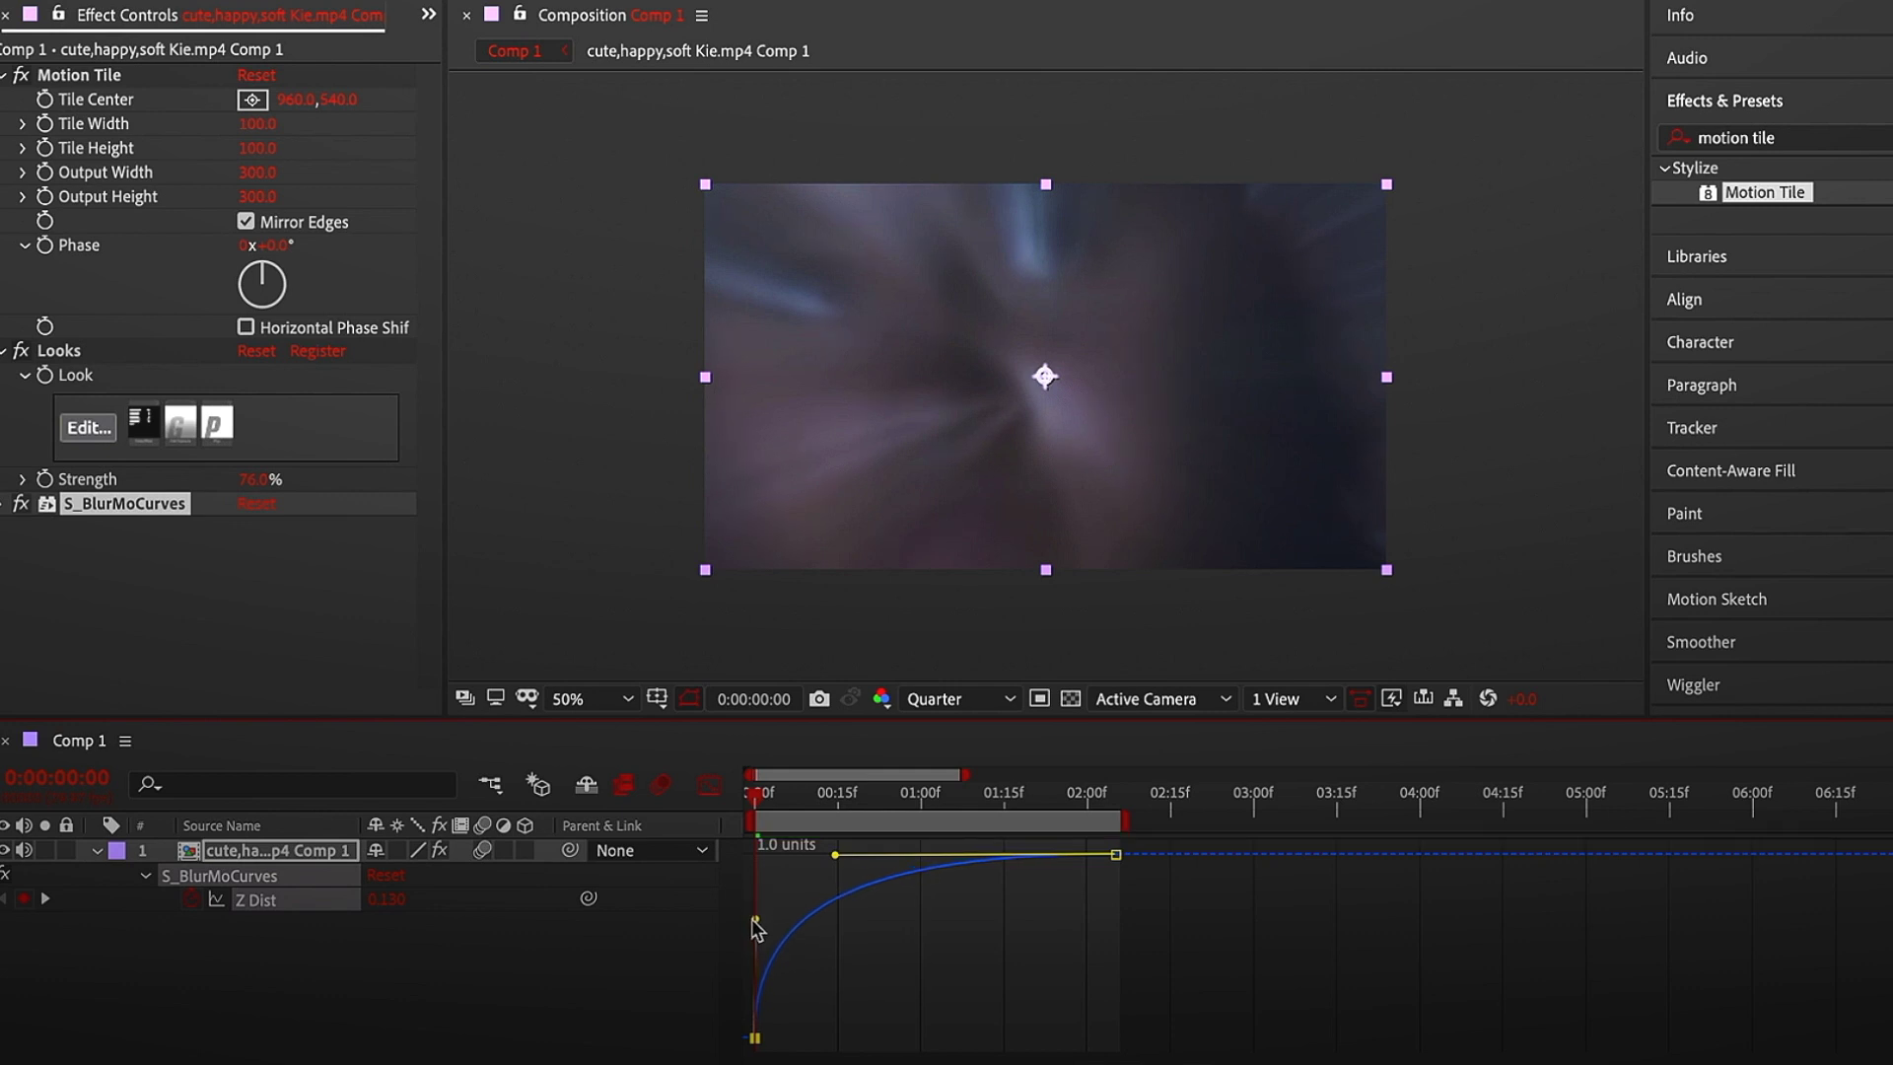
{"action": "left_click_drag", "start_coordinate": [834, 857], "coordinate": [856, 856]}
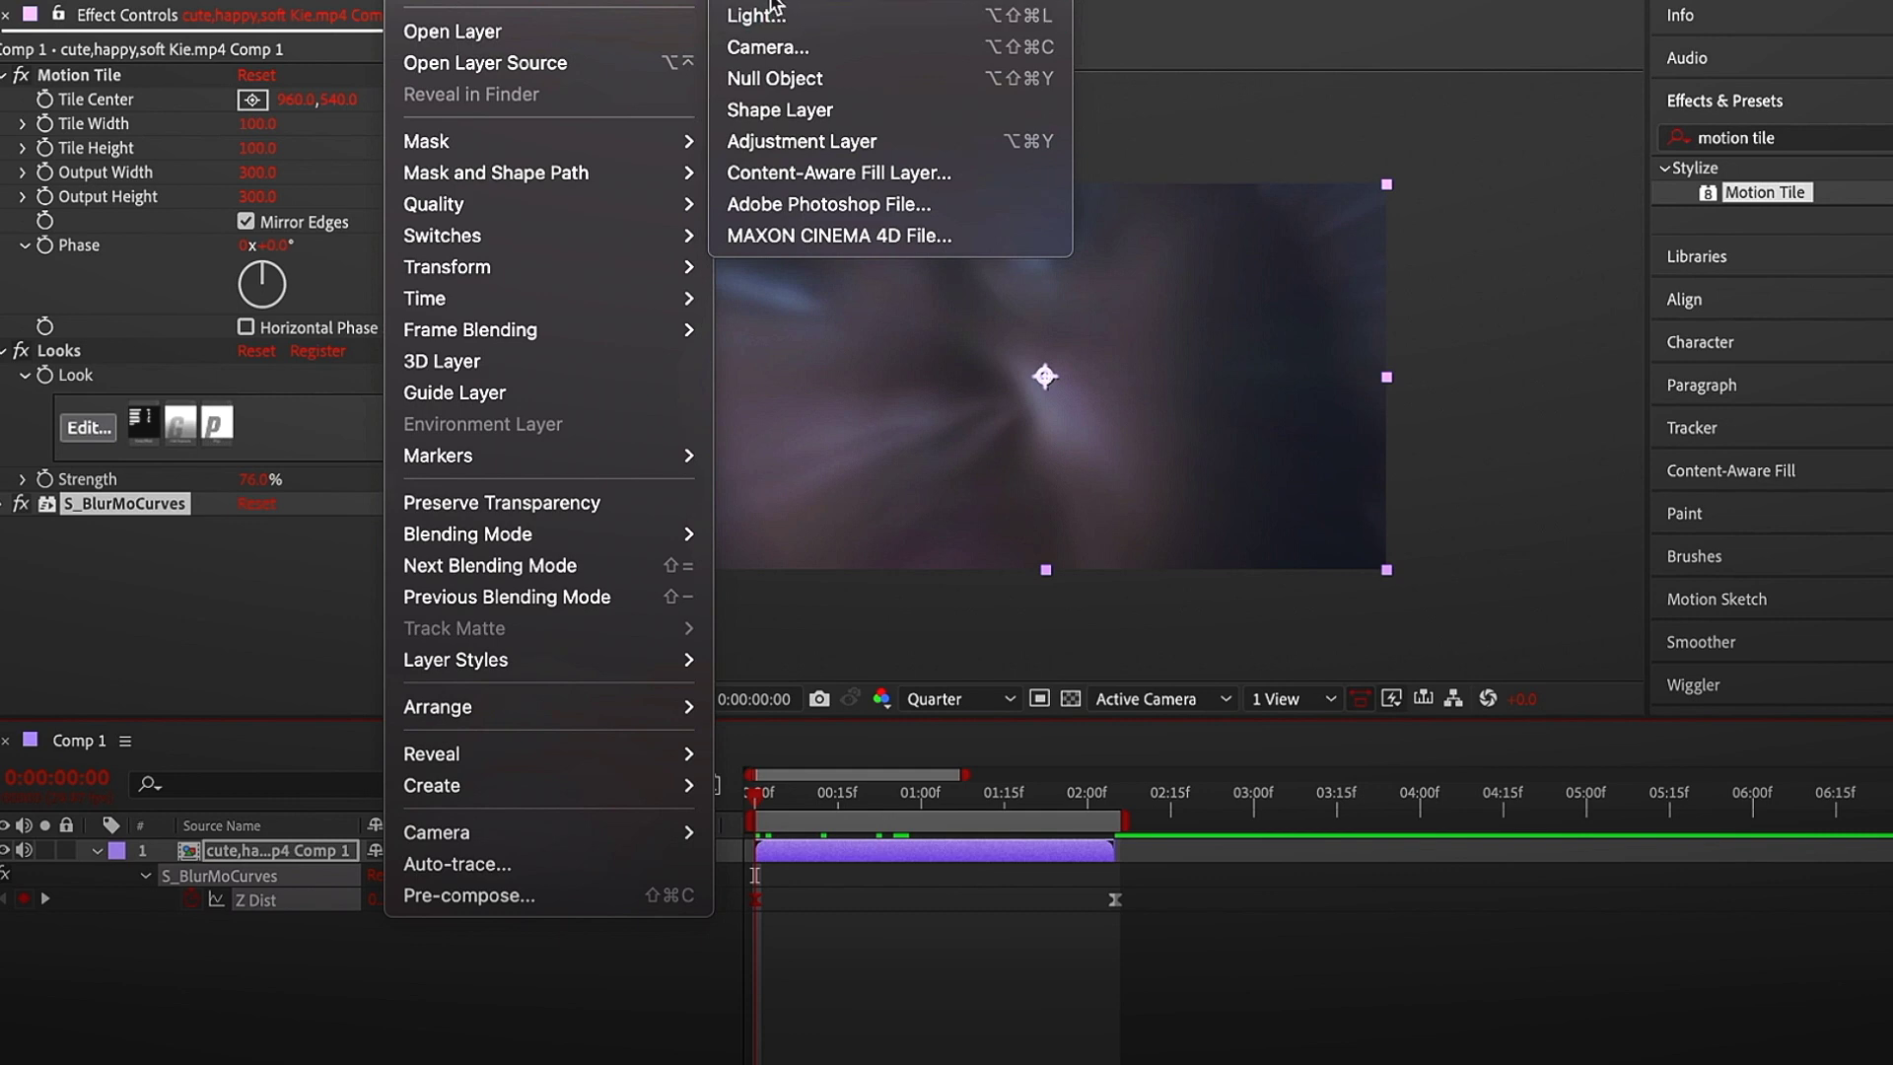
Create a Null 1 layer and trim its out point to the clip's end
{"action": "left_click", "coordinate": [778, 80]}
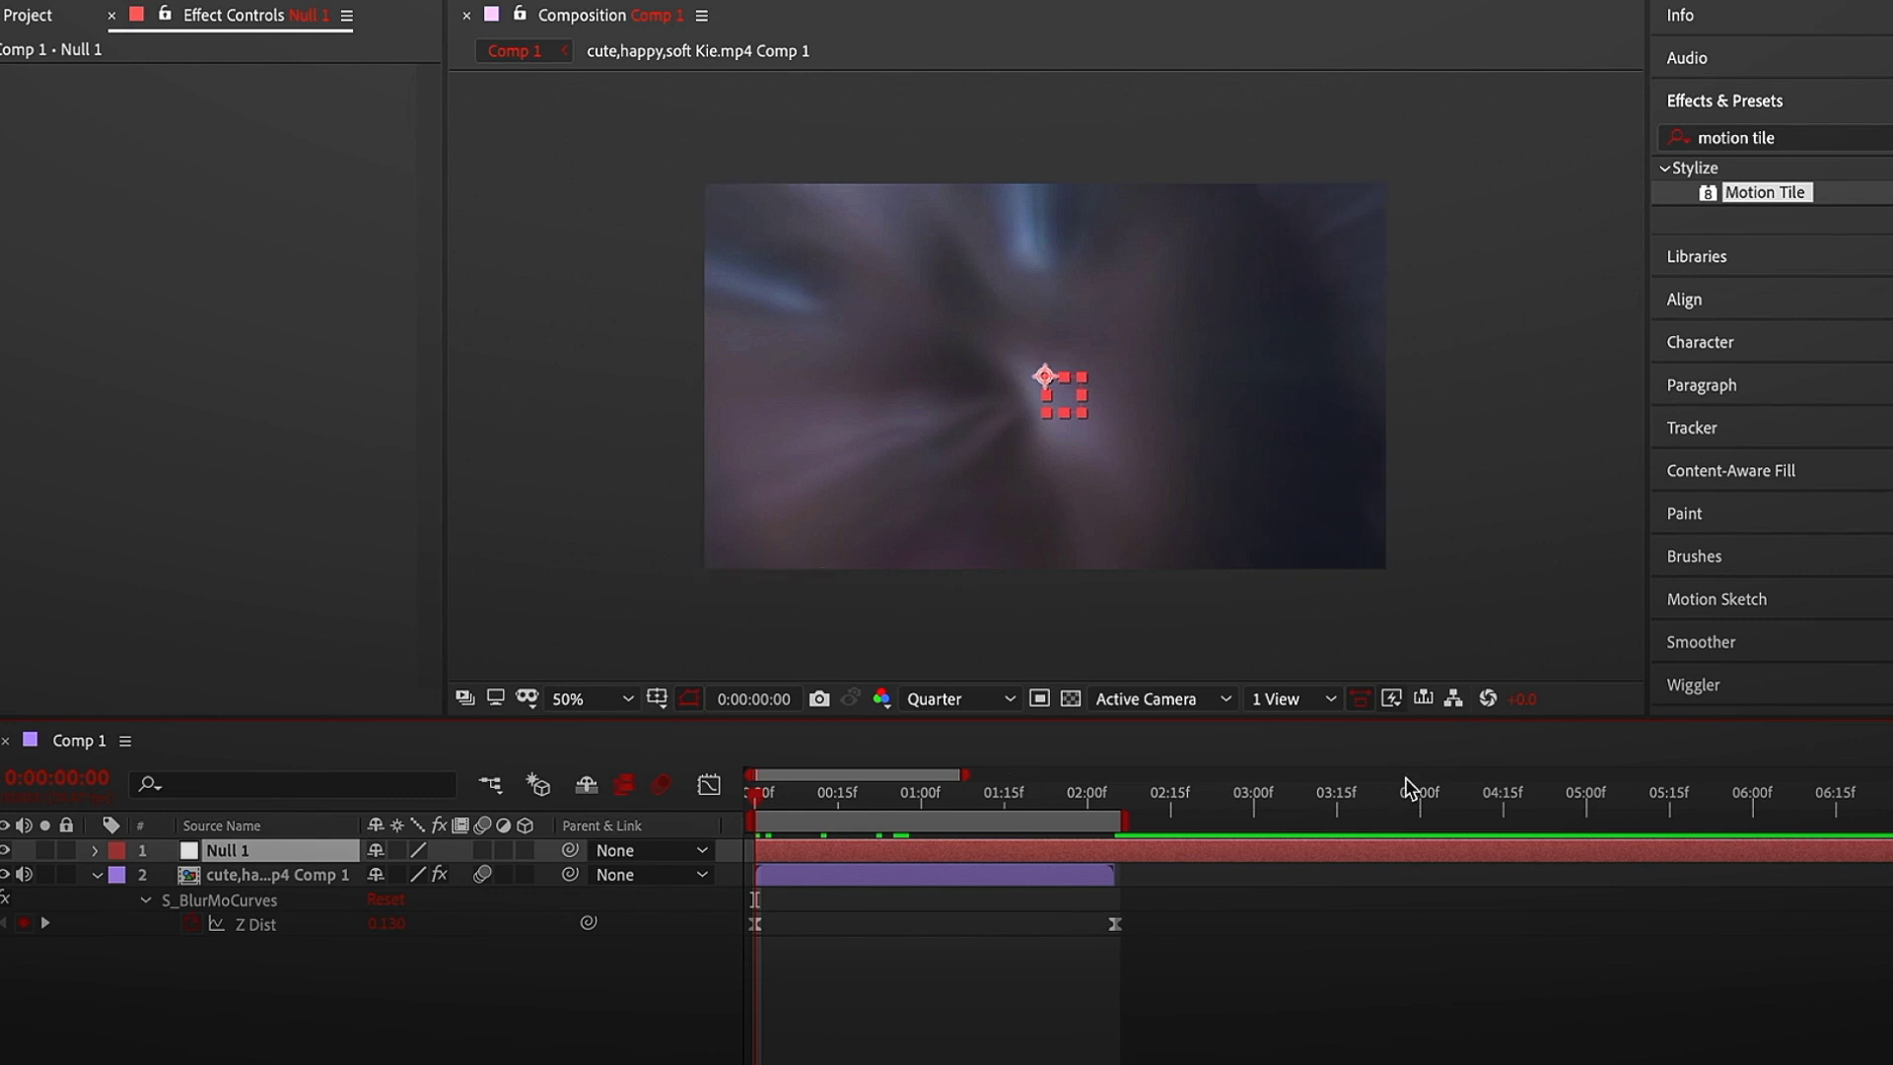
{"action": "key", "text": "semicolon"}
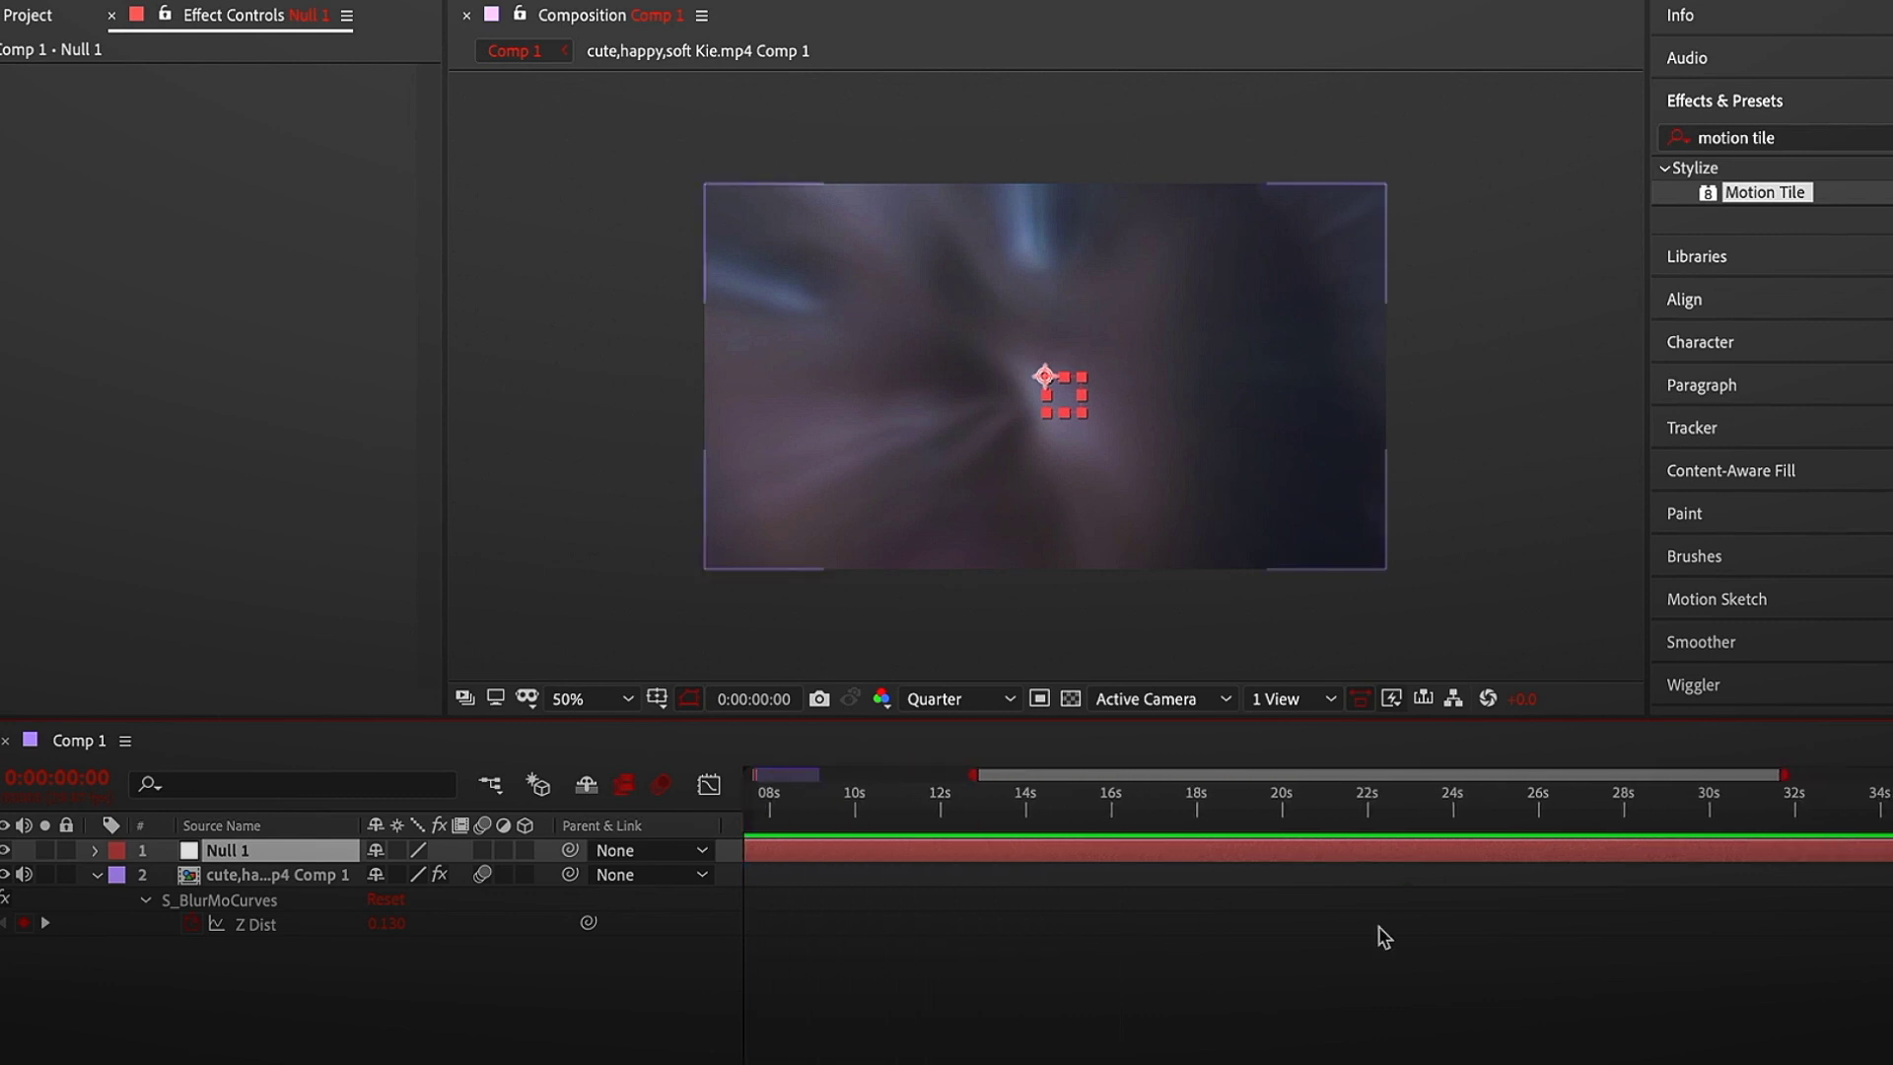
{"action": "left_click_drag", "start_coordinate": [1864, 850], "coordinate": [824, 923]}
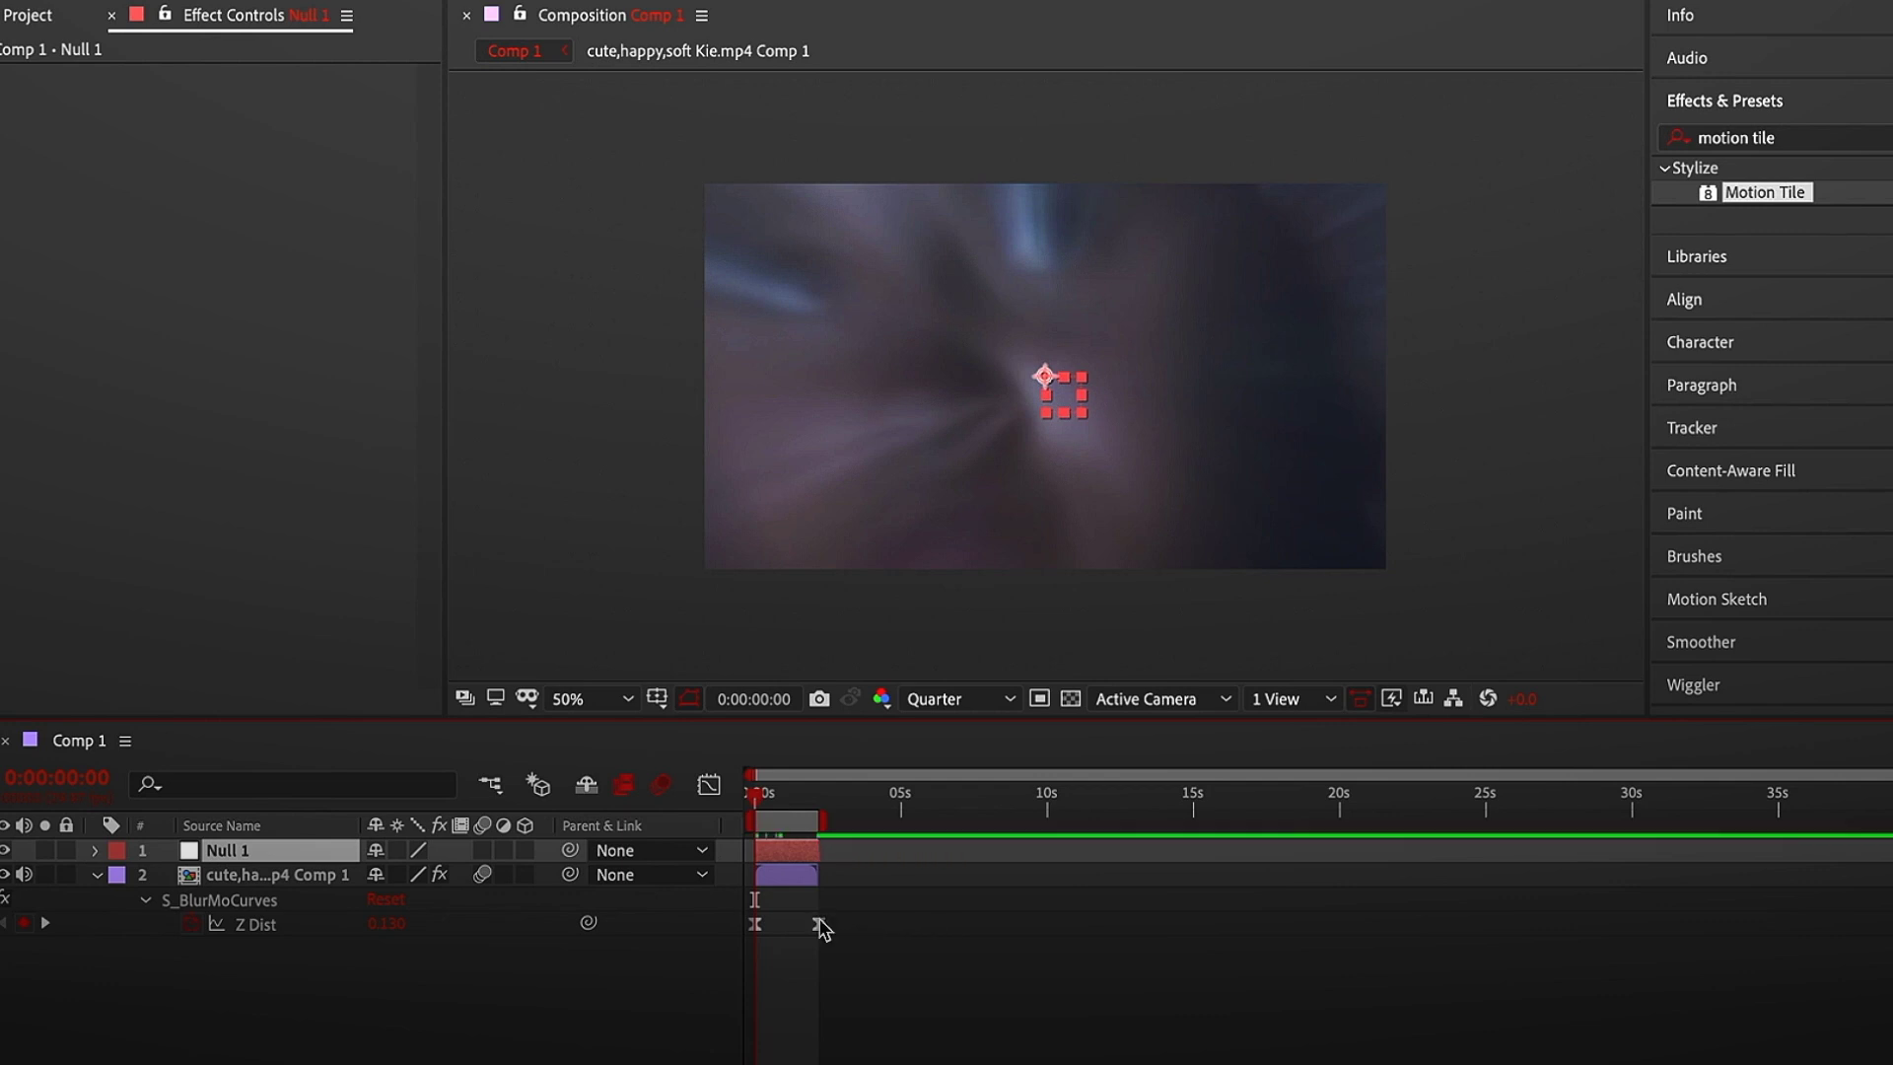
{"action": "scroll", "coordinate": [993, 1023], "scroll_direction": "up", "scroll_amount": 5}
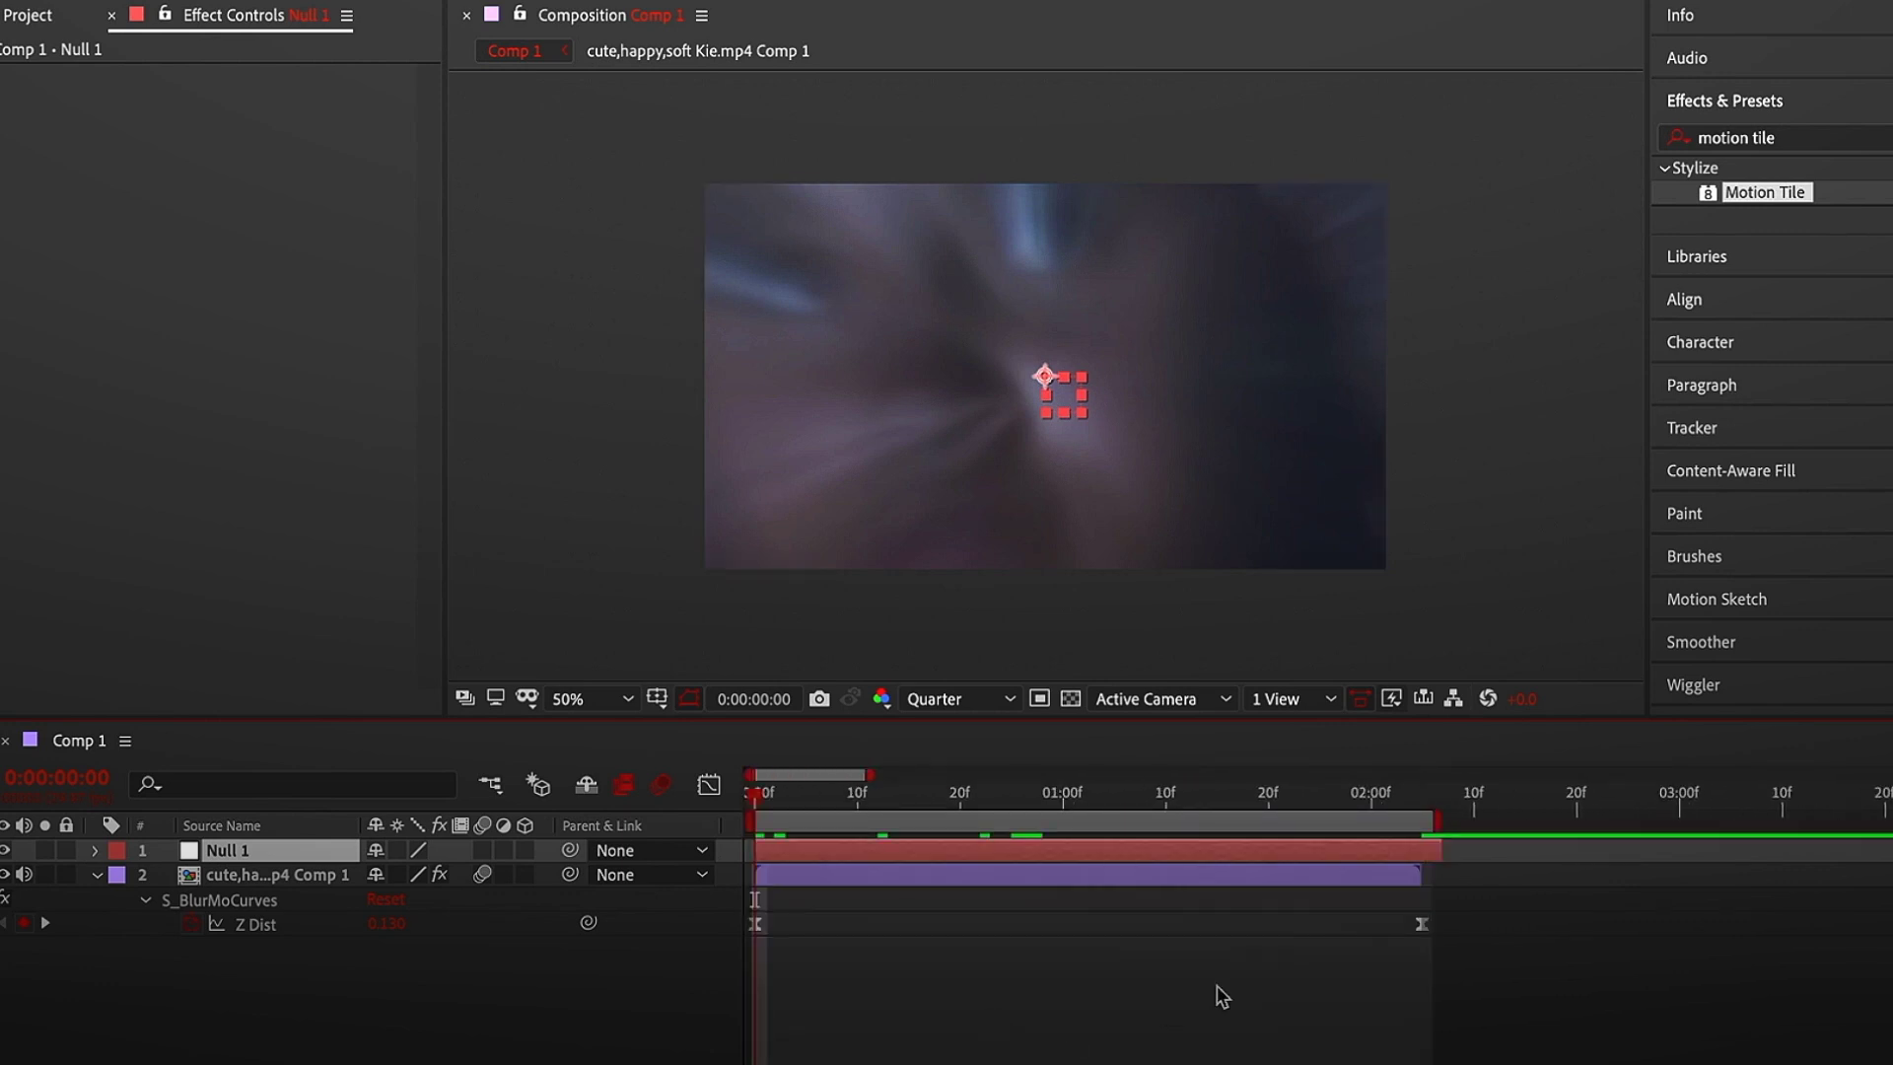
{"action": "left_click_drag", "start_coordinate": [1437, 851], "coordinate": [1421, 851]}
Parent the clip layer to Null 1 with the pick whip
{"action": "left_click", "coordinate": [1269, 877]}
{"action": "left_click_drag", "start_coordinate": [570, 874], "coordinate": [219, 856]}
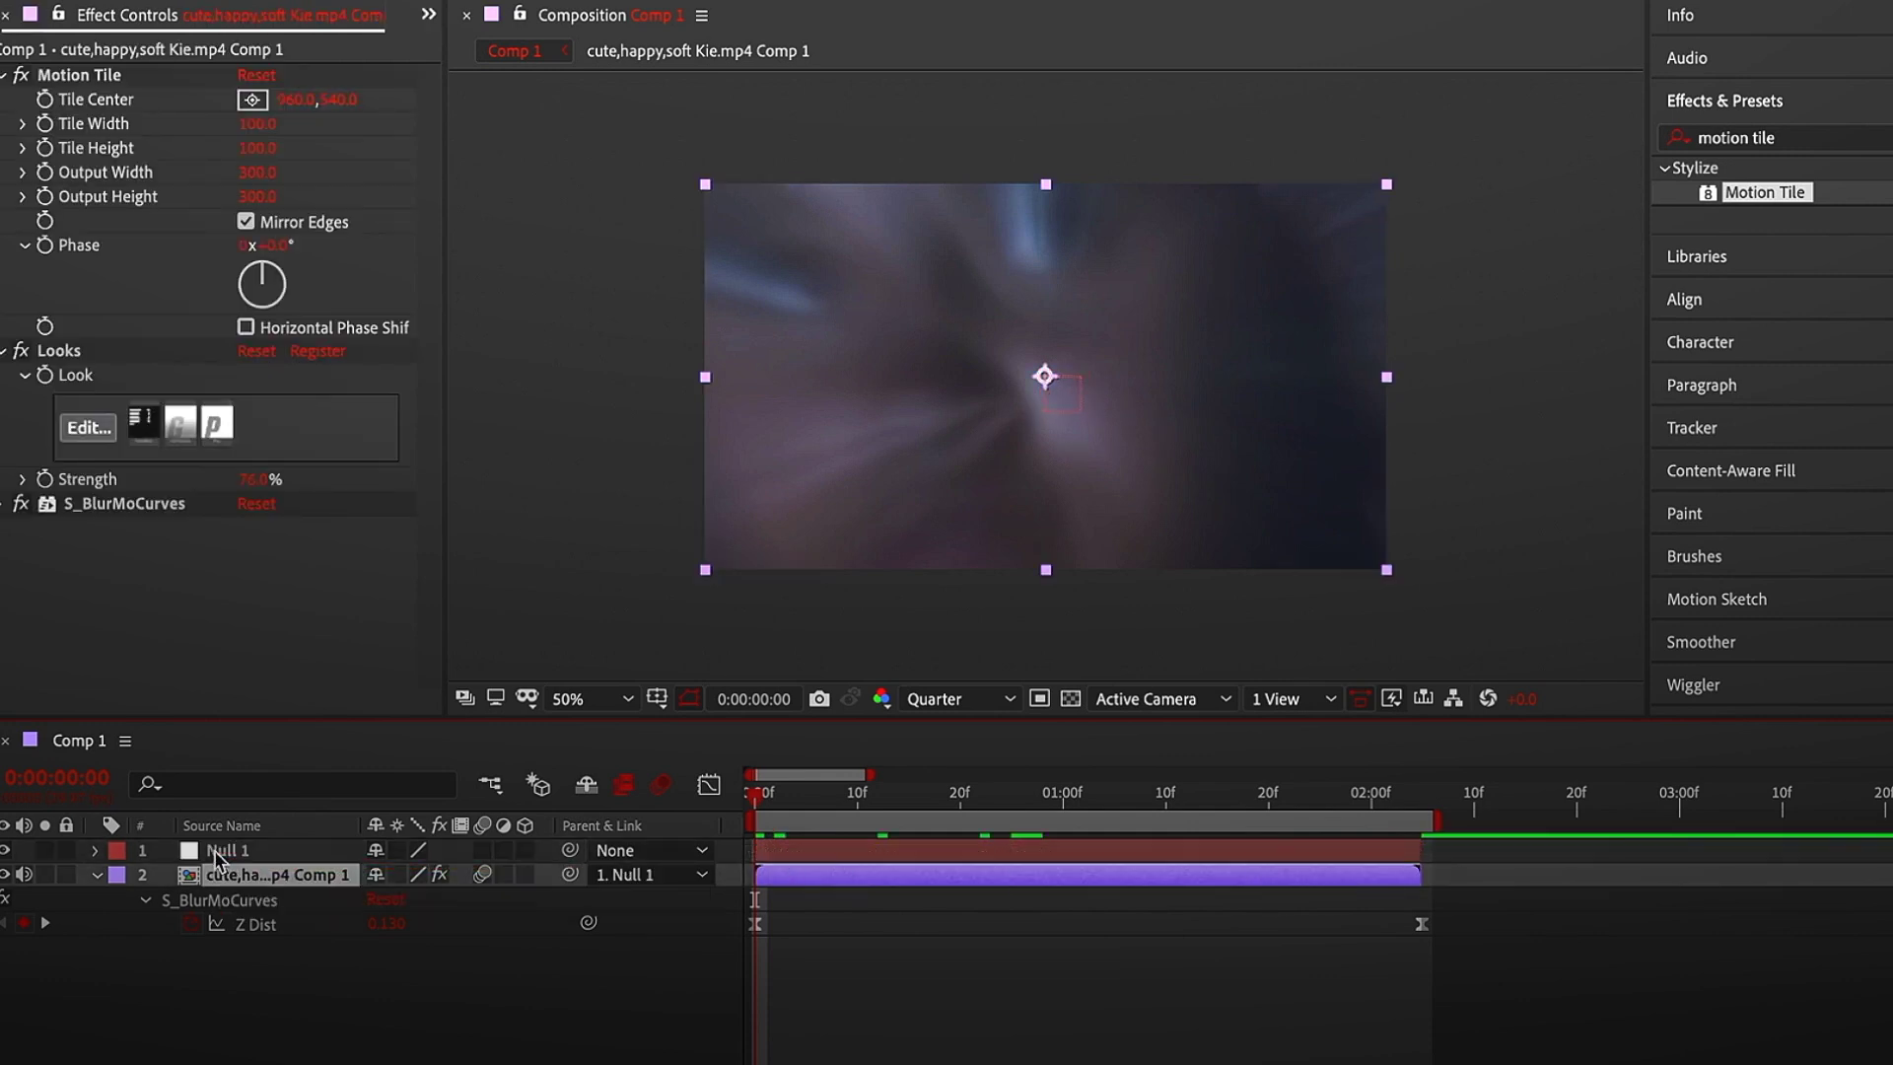
{"action": "left_click", "coordinate": [803, 850]}
Keyframe Null 1's Scale at 100% at 0:00:00:18 and 600% at the clip's end
{"action": "key", "text": "s"}
{"action": "left_click", "coordinate": [167, 876]}
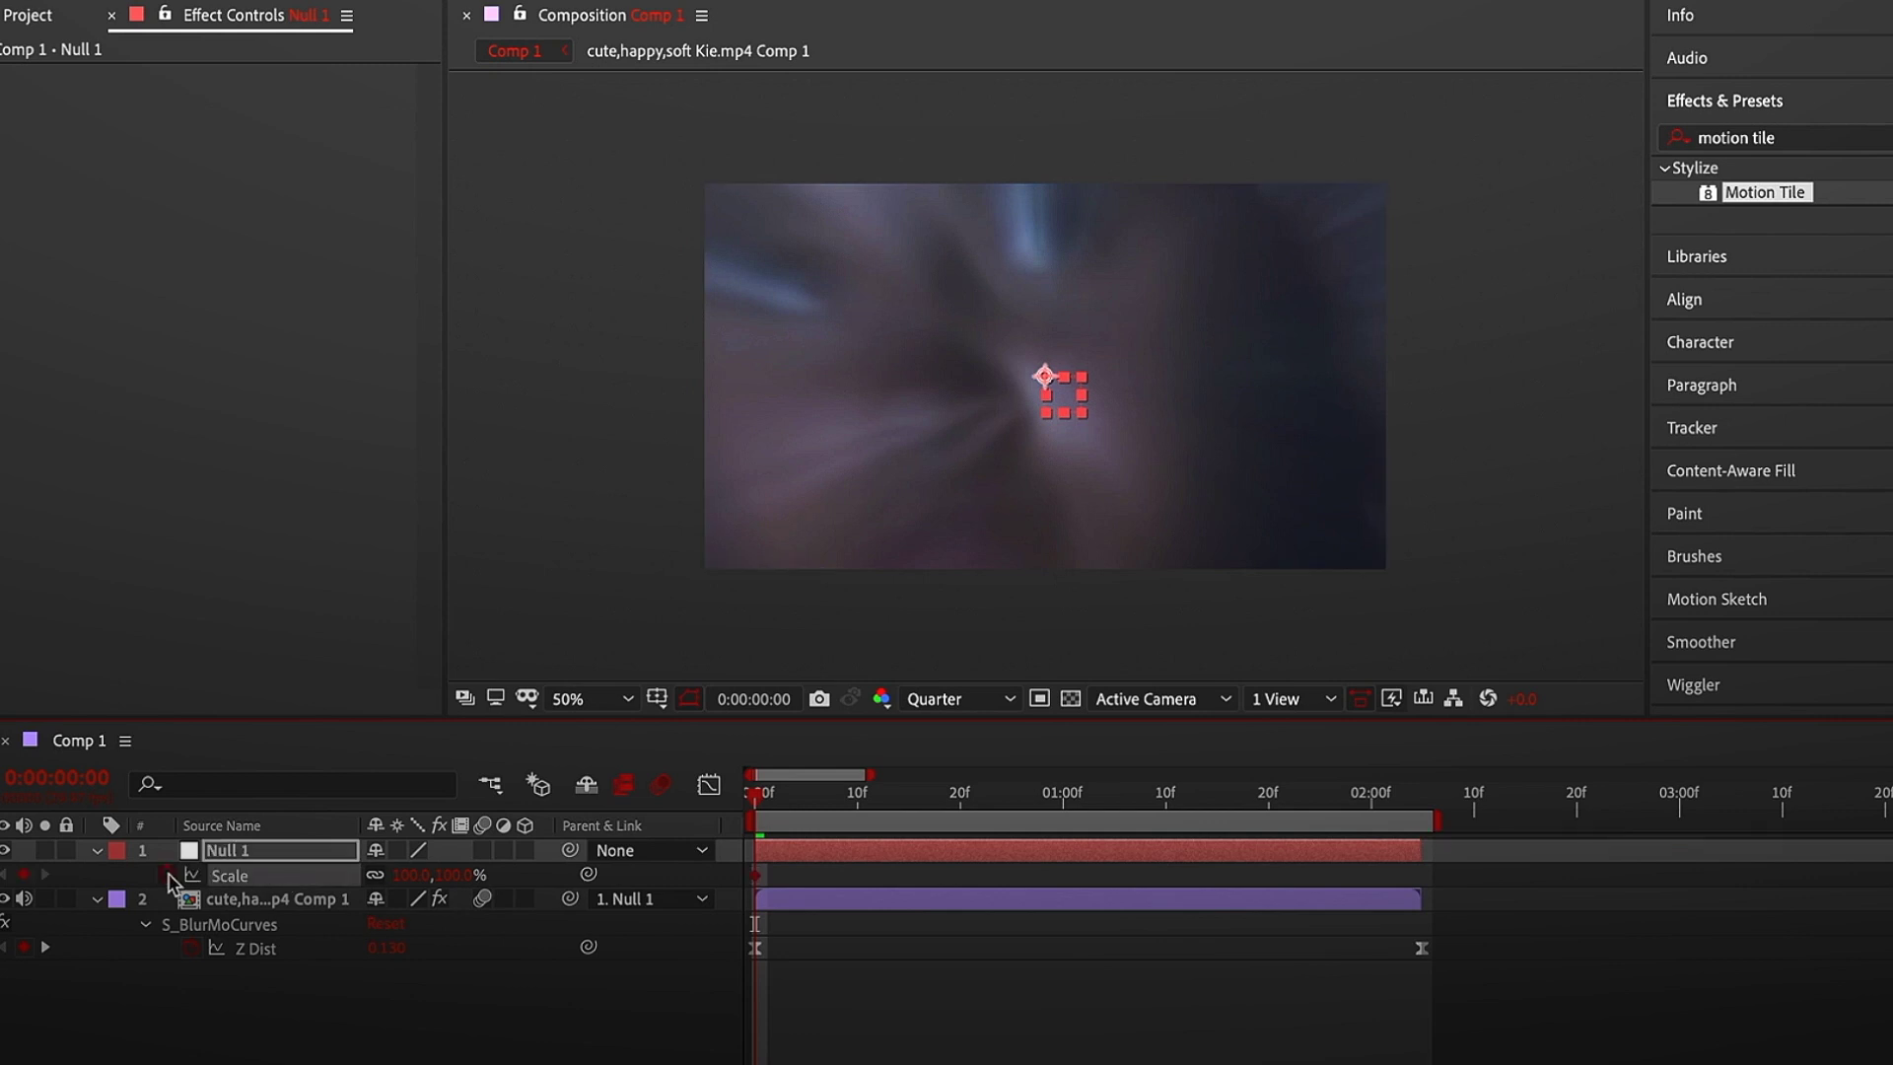
{"action": "left_click_drag", "start_coordinate": [765, 876], "coordinate": [939, 876]}
{"action": "key", "text": "o"}
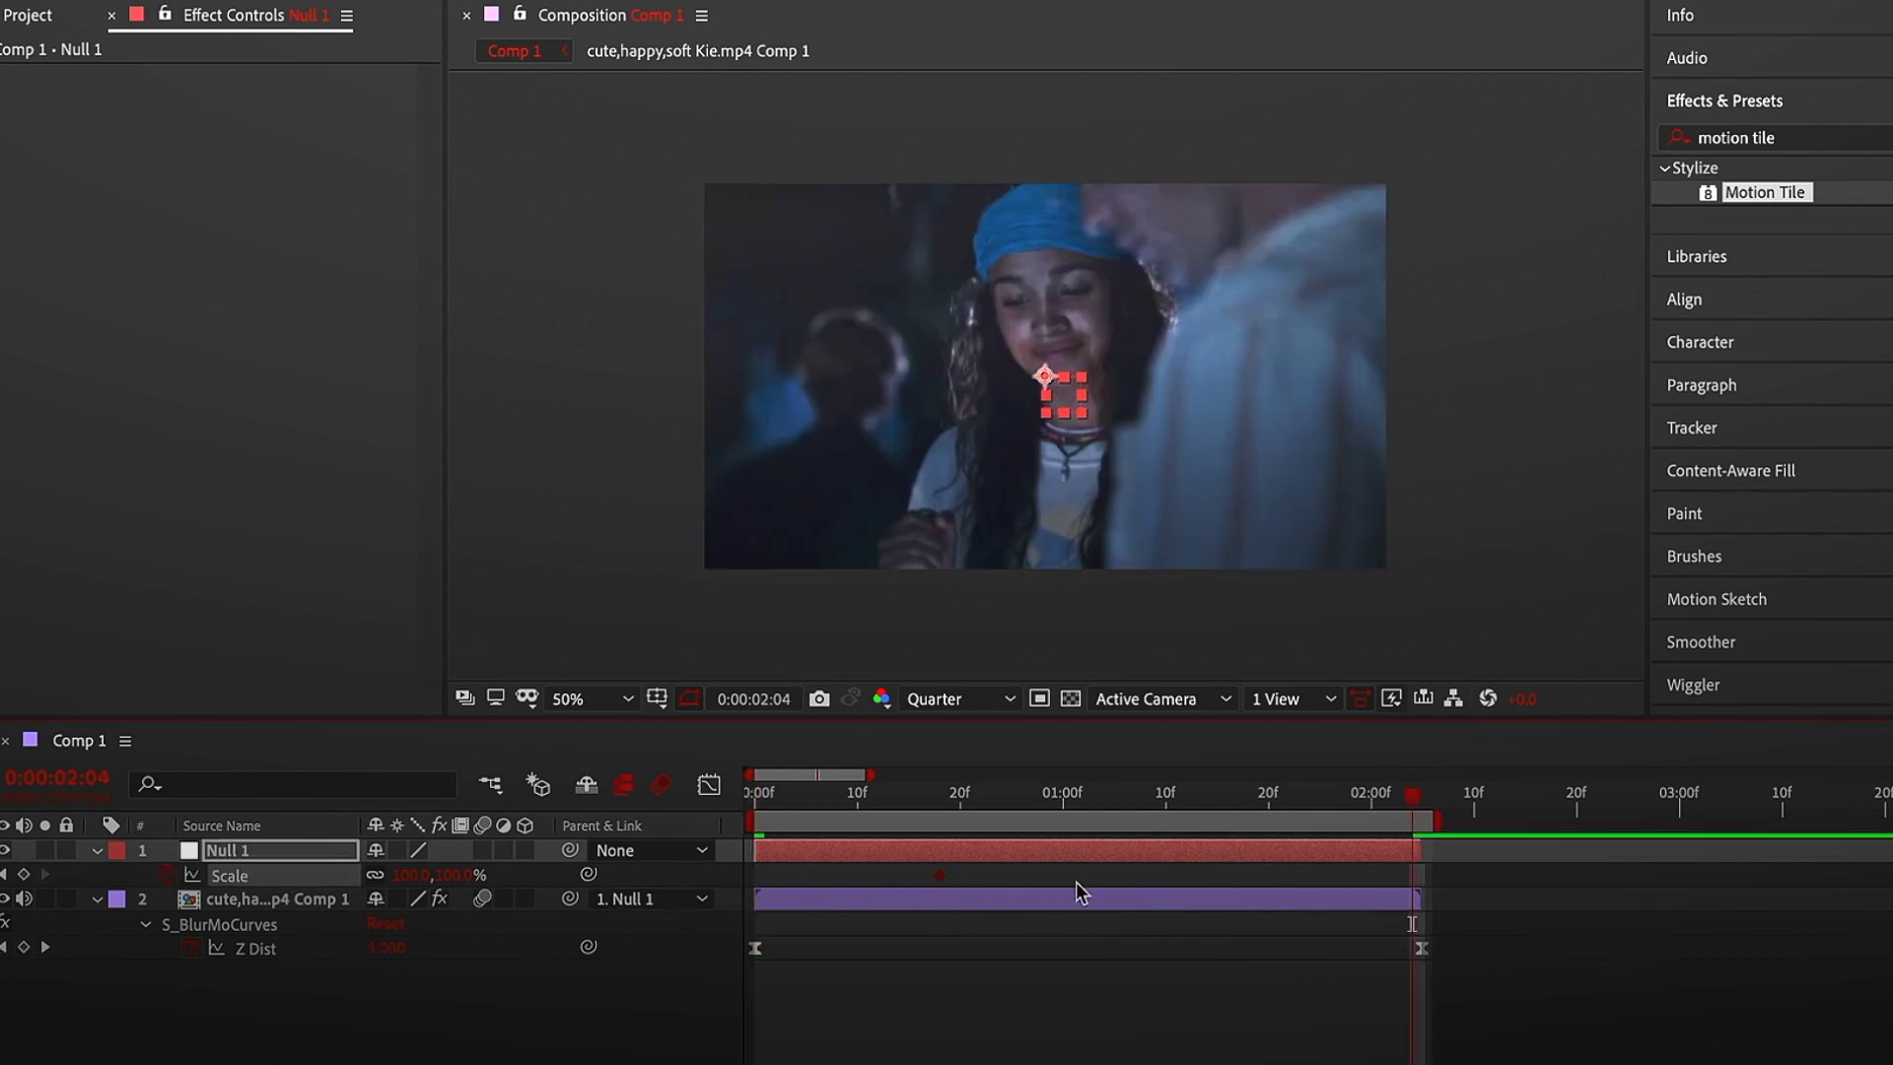
{"action": "left_click", "coordinate": [455, 874]}
{"action": "type", "text": "600"}
{"action": "key", "text": "Return"}
{"action": "left_click_drag", "start_coordinate": [881, 869], "coordinate": [1497, 885]}
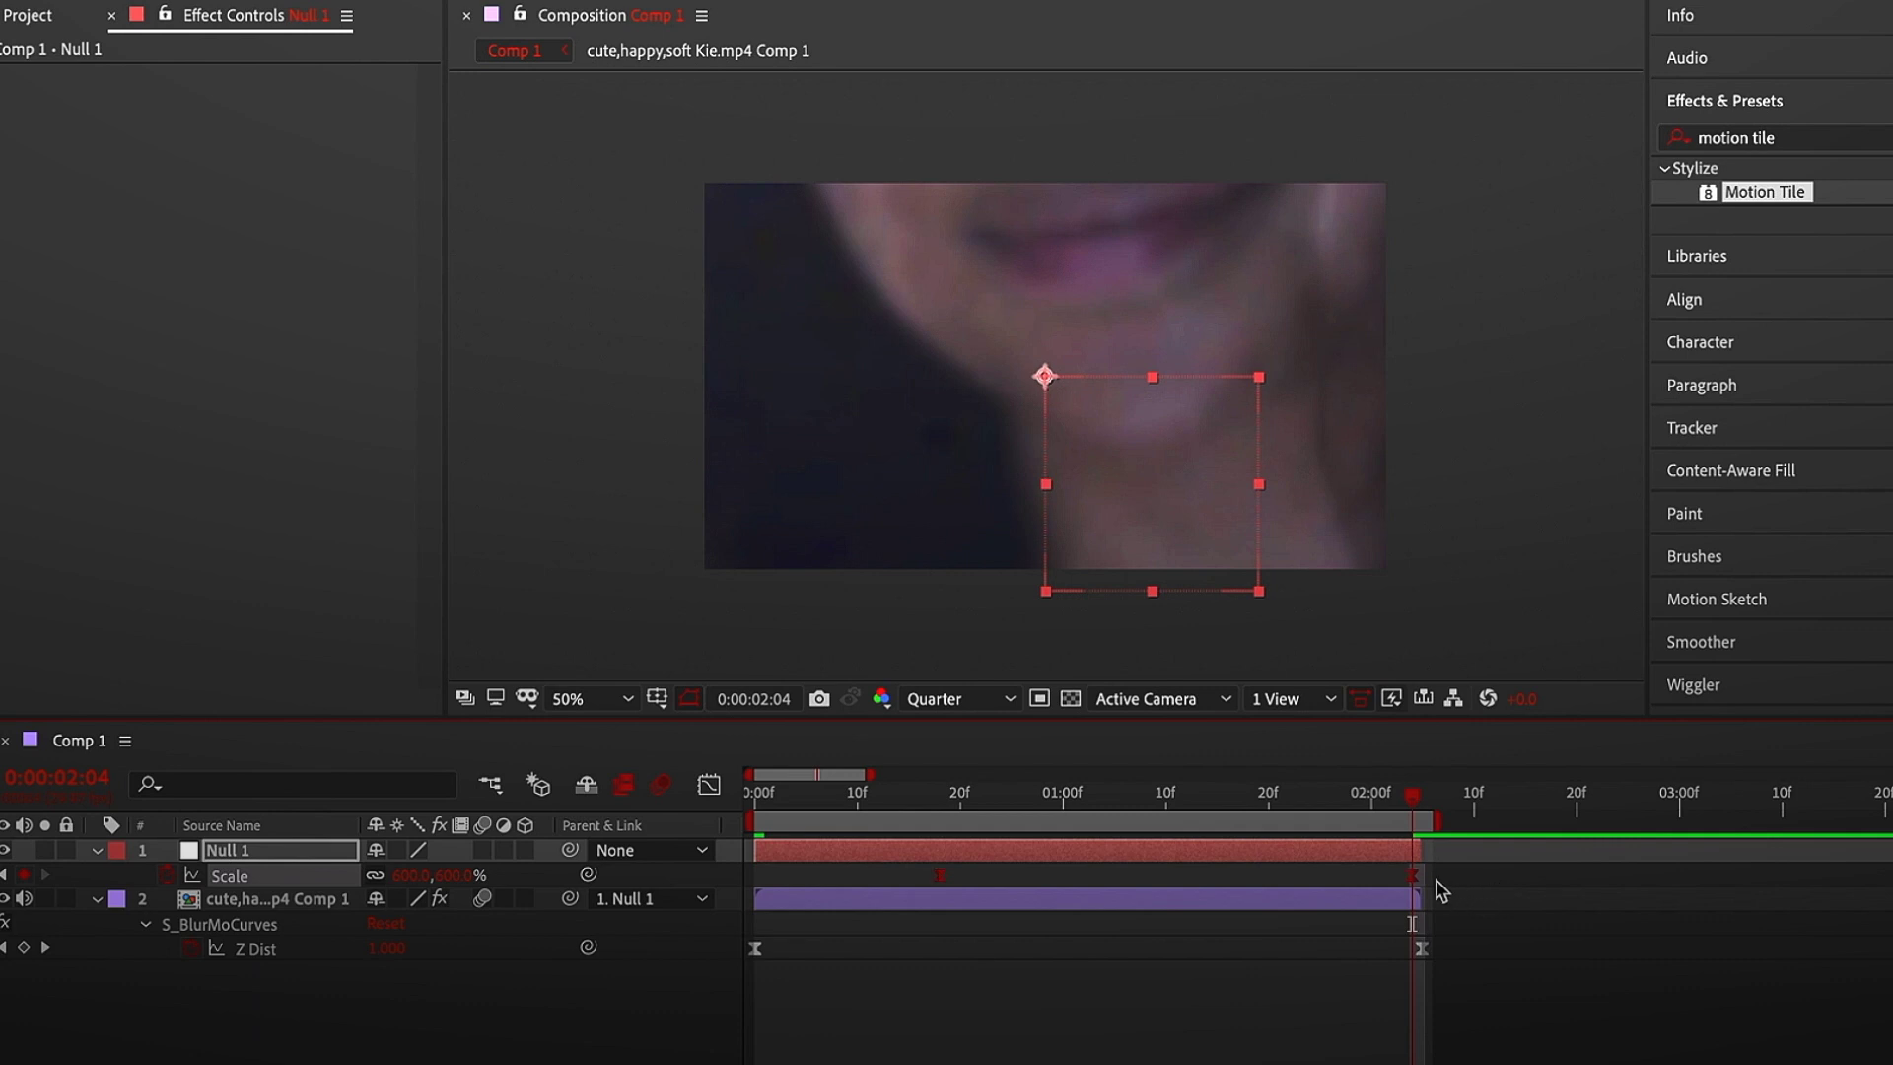
{"action": "left_click_drag", "start_coordinate": [1416, 875], "coordinate": [1422, 877]}
Reshape the Scale curve in the Graph Editor to ease slowly then surge steeply
{"action": "left_click", "coordinate": [710, 786]}
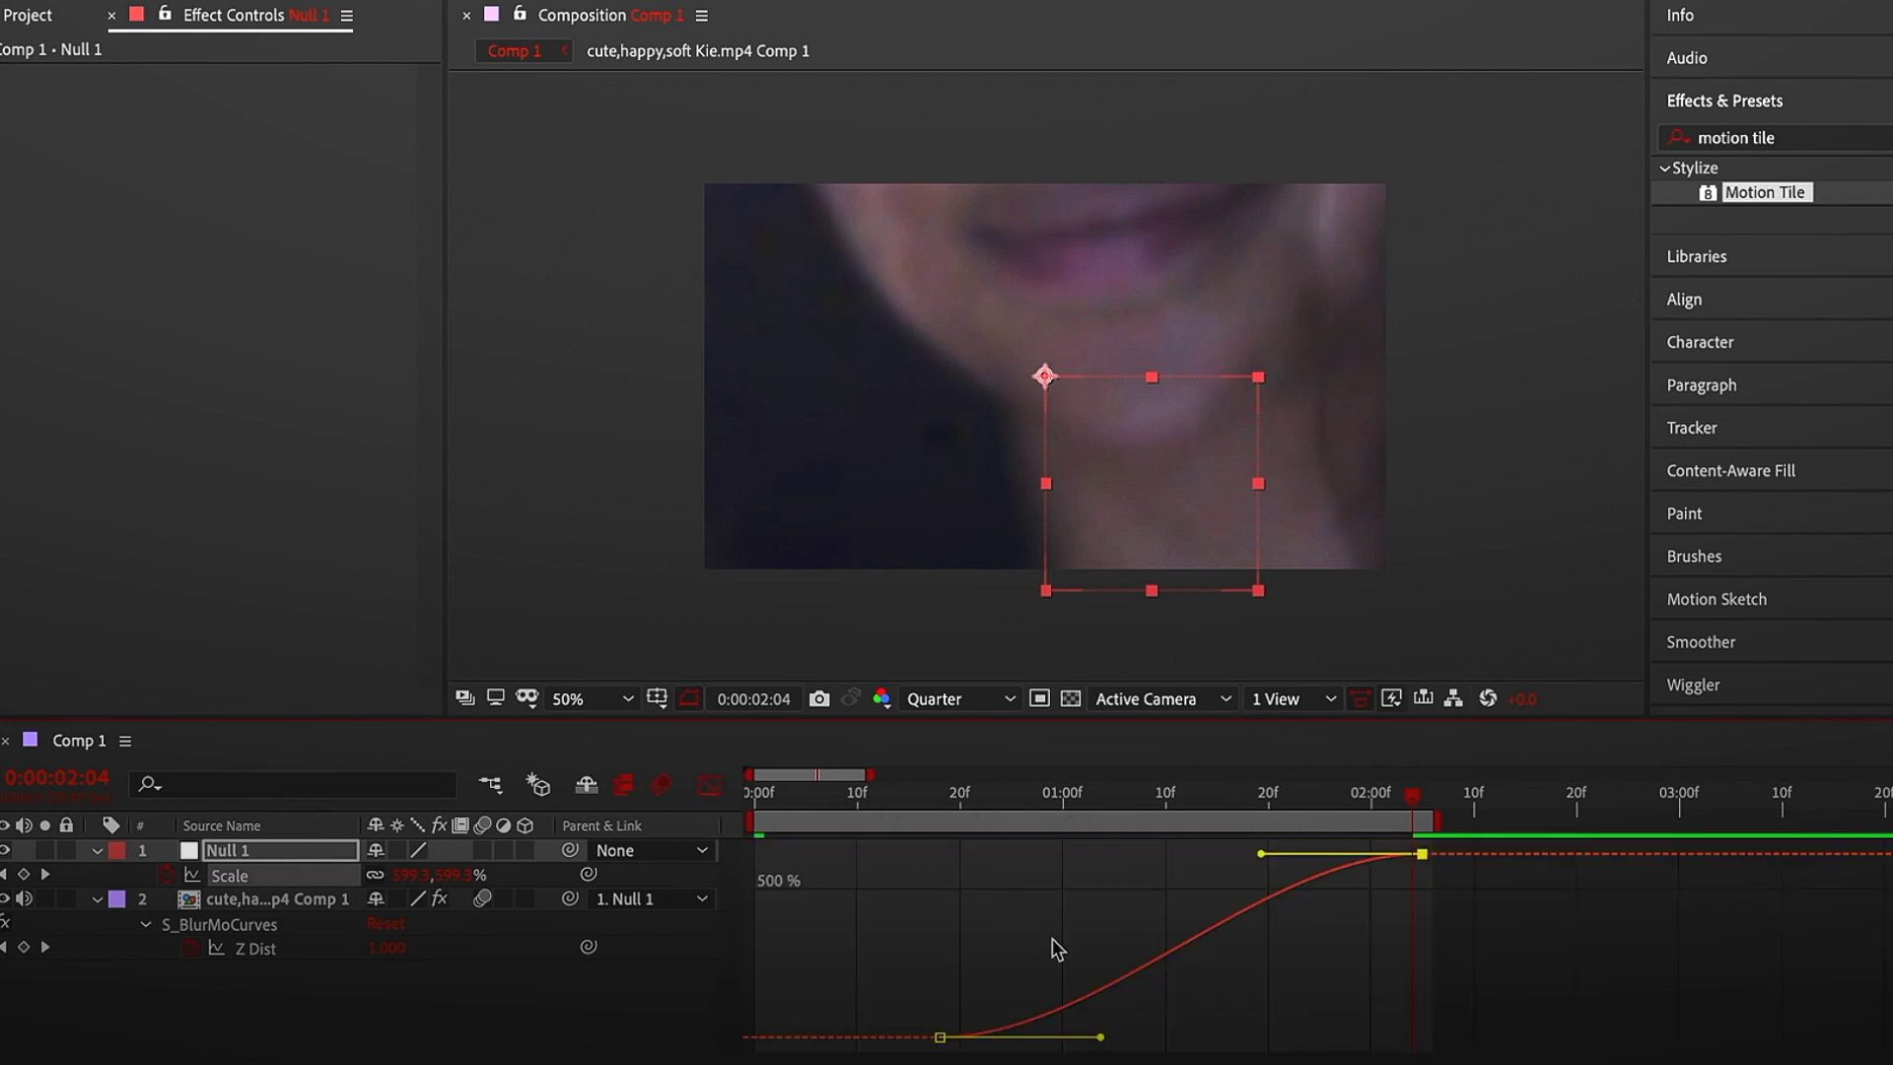
{"action": "left_click_drag", "start_coordinate": [1262, 854], "coordinate": [1526, 1028]}
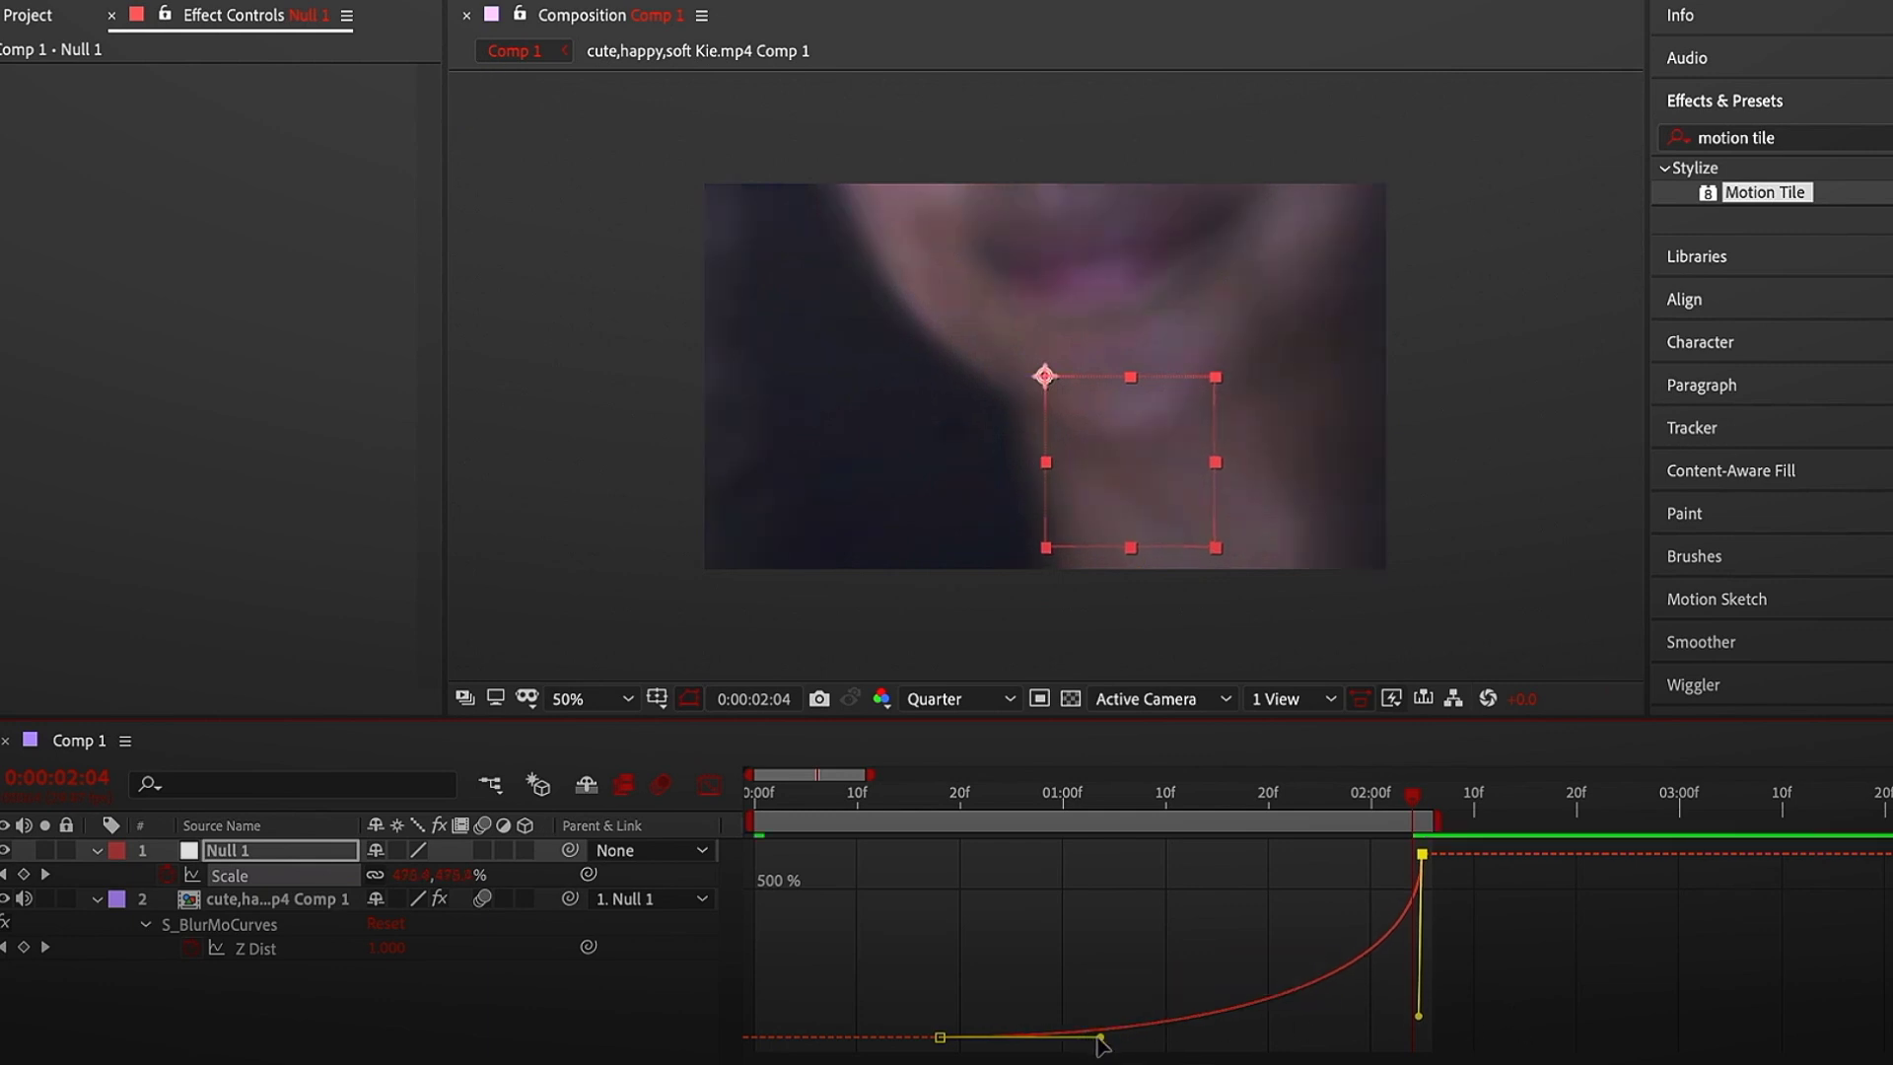
{"action": "left_click_drag", "start_coordinate": [1100, 1037], "coordinate": [1411, 1047]}
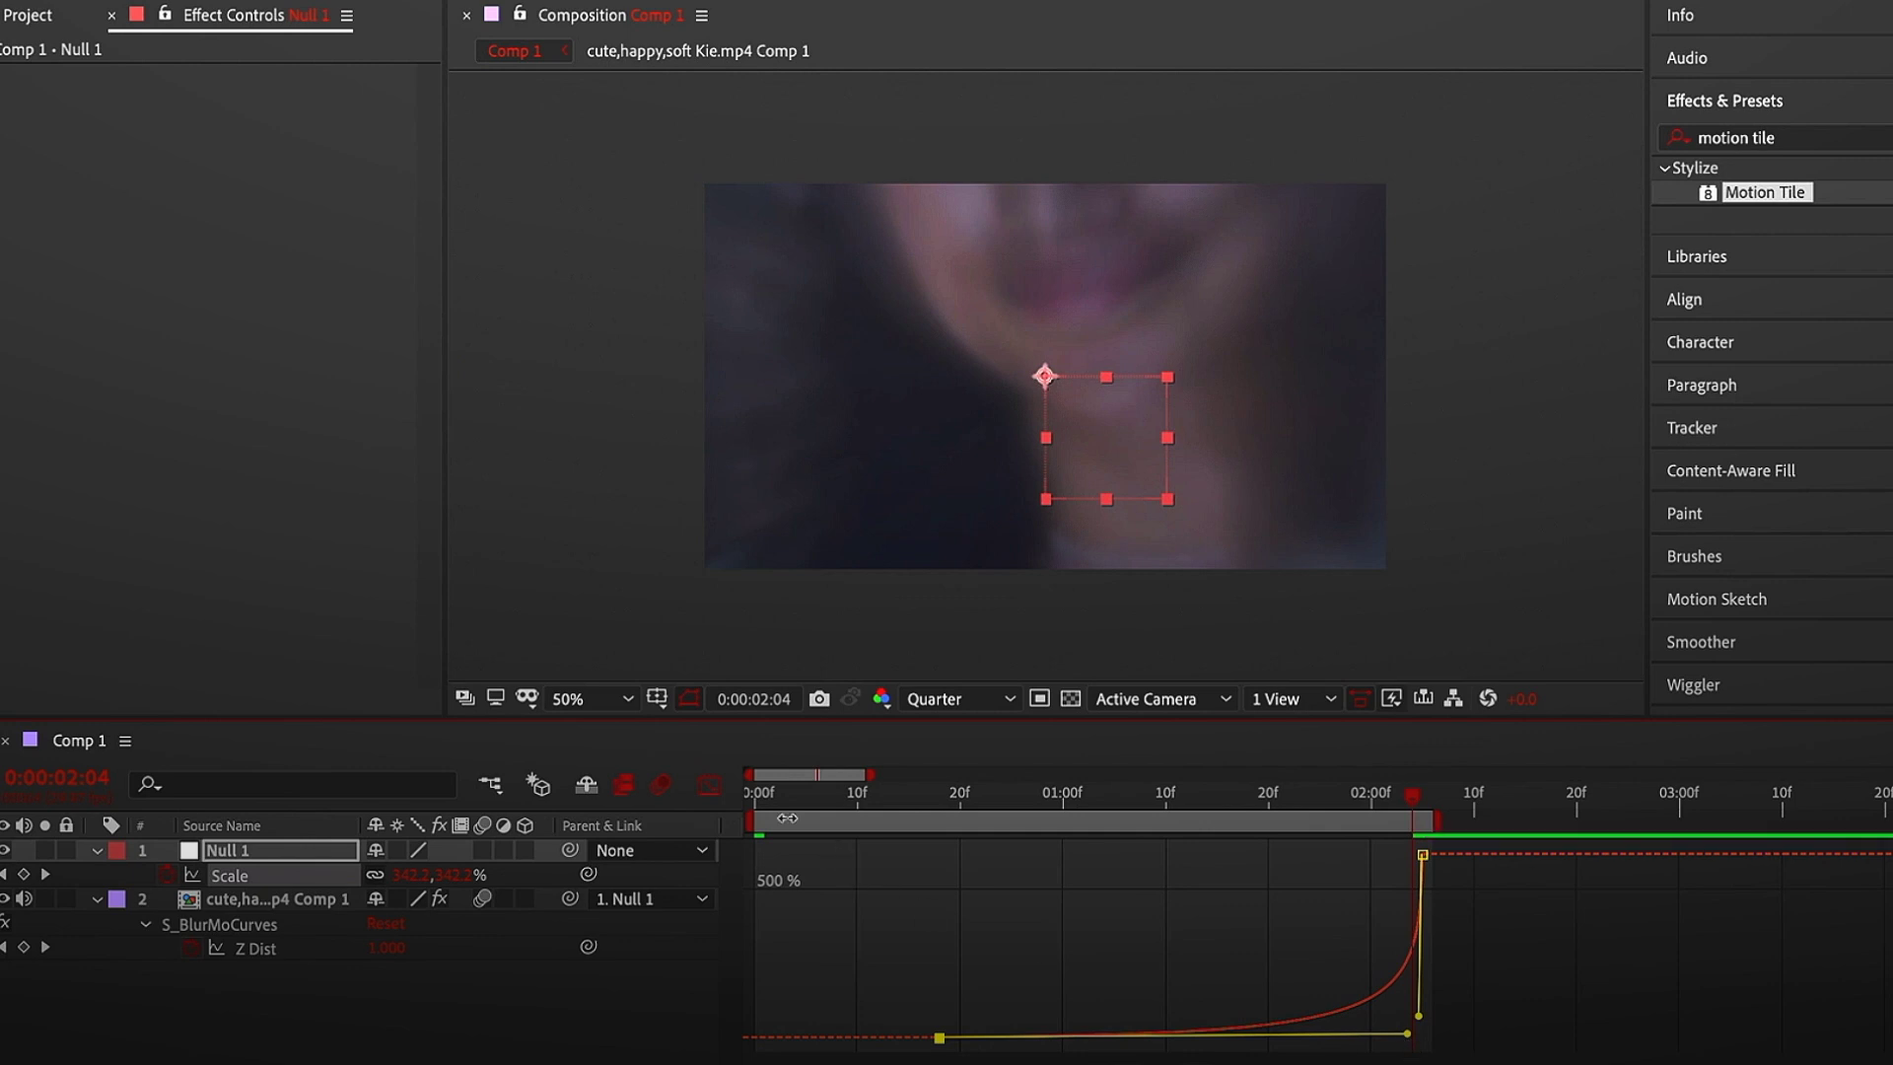
{"action": "left_click", "coordinate": [706, 787]}
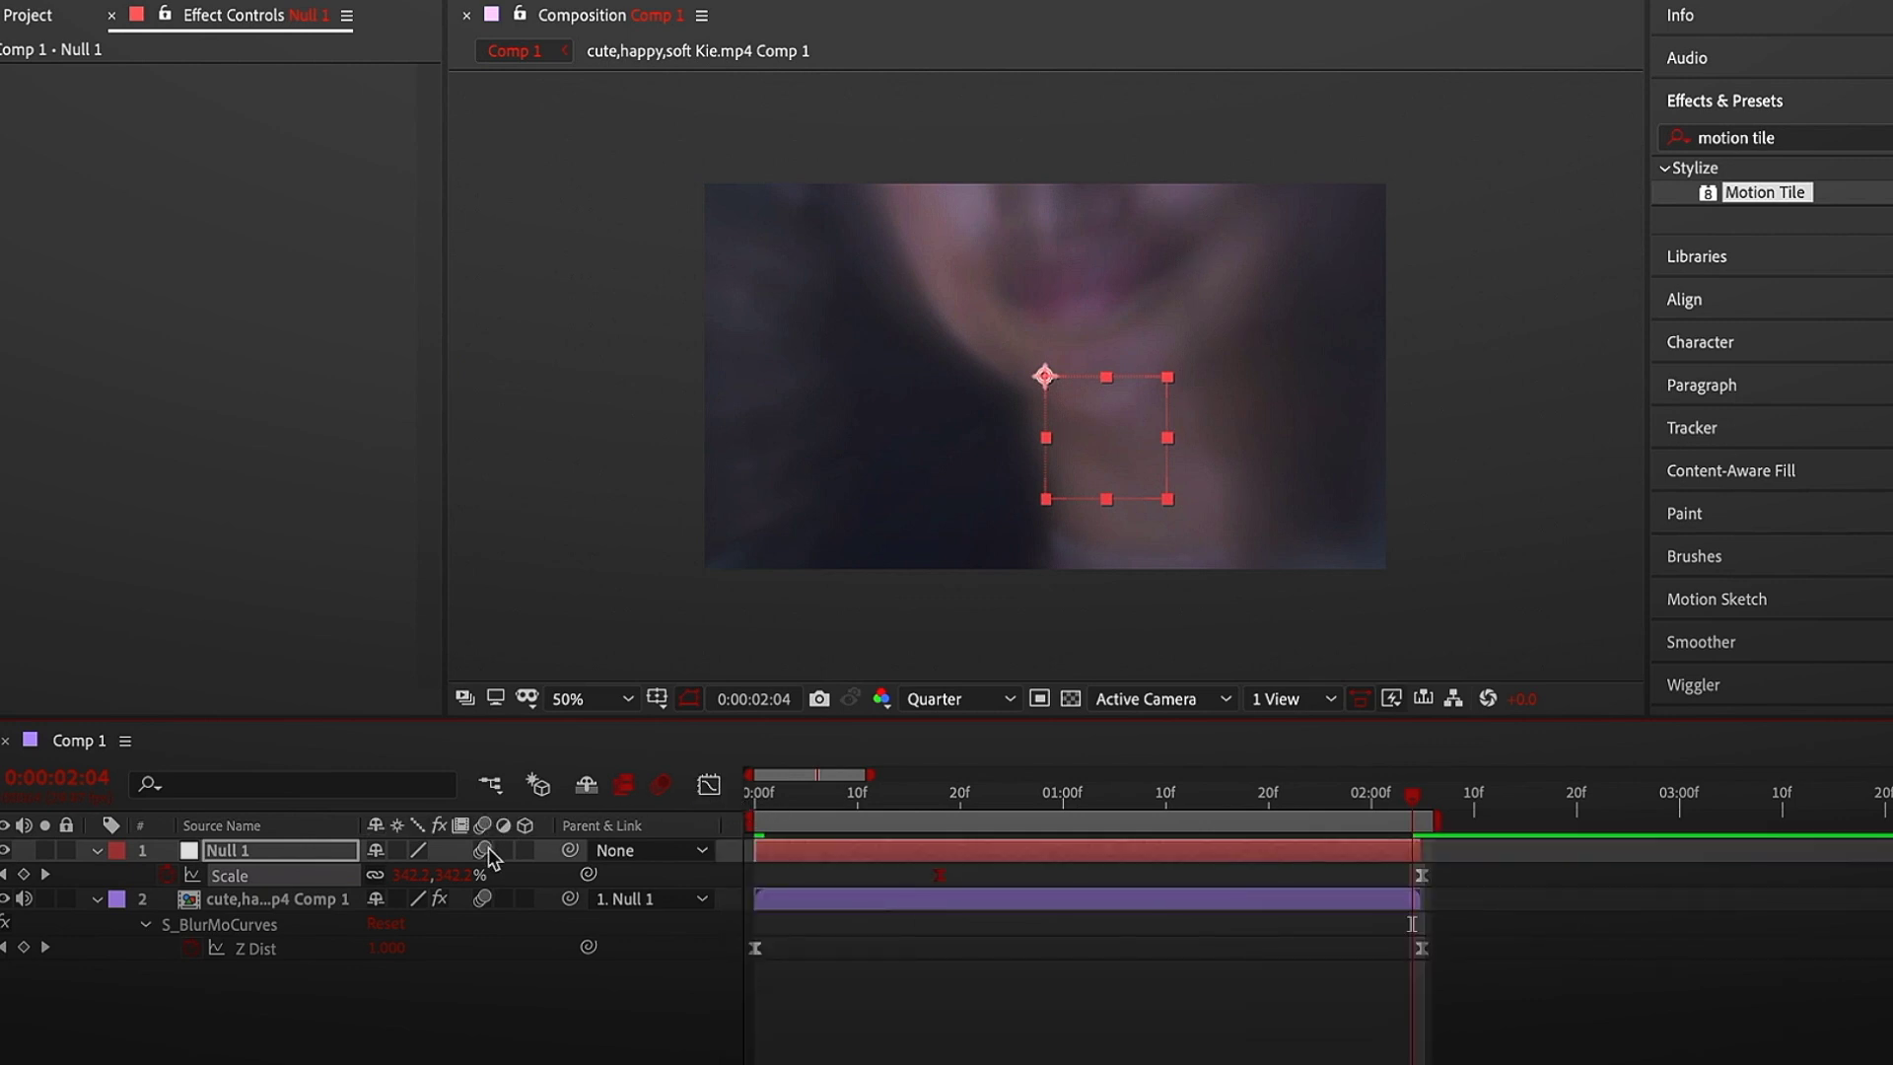
{"action": "left_click", "coordinate": [973, 811]}
{"action": "key", "text": "space"}
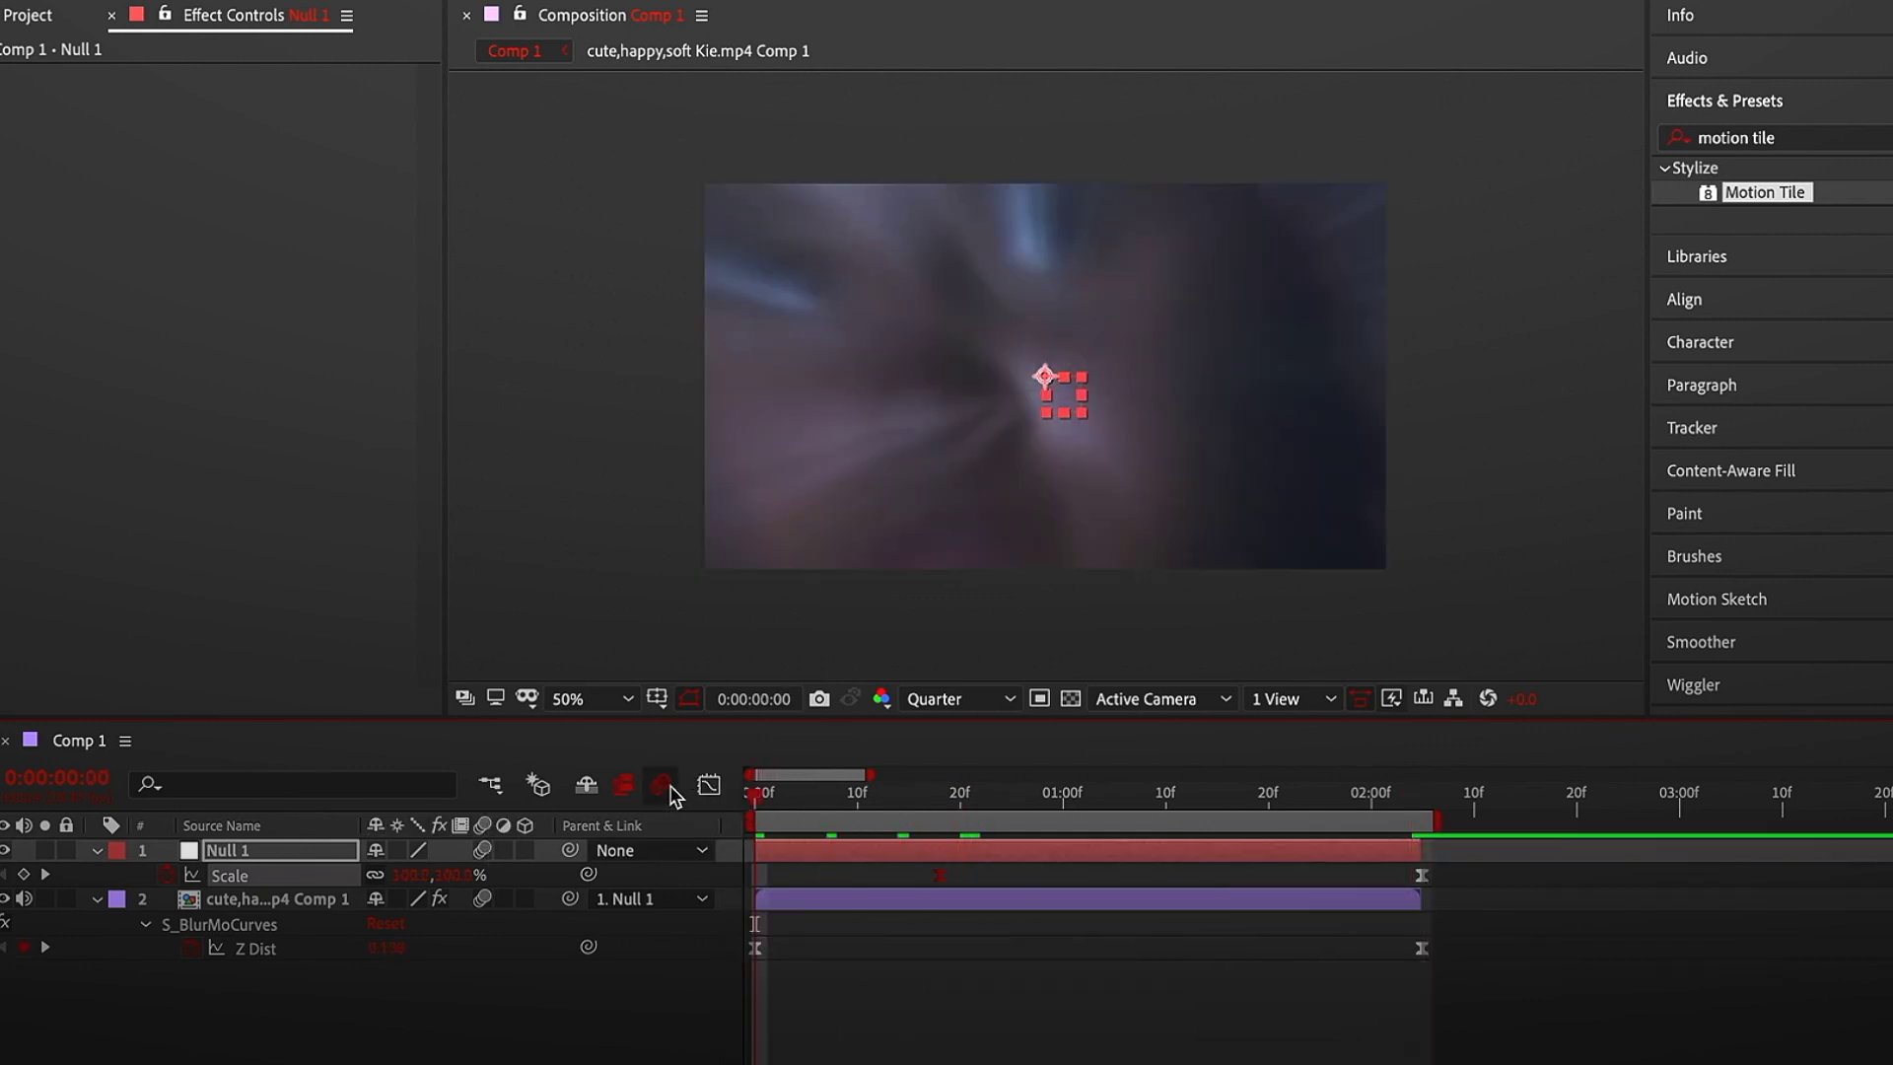